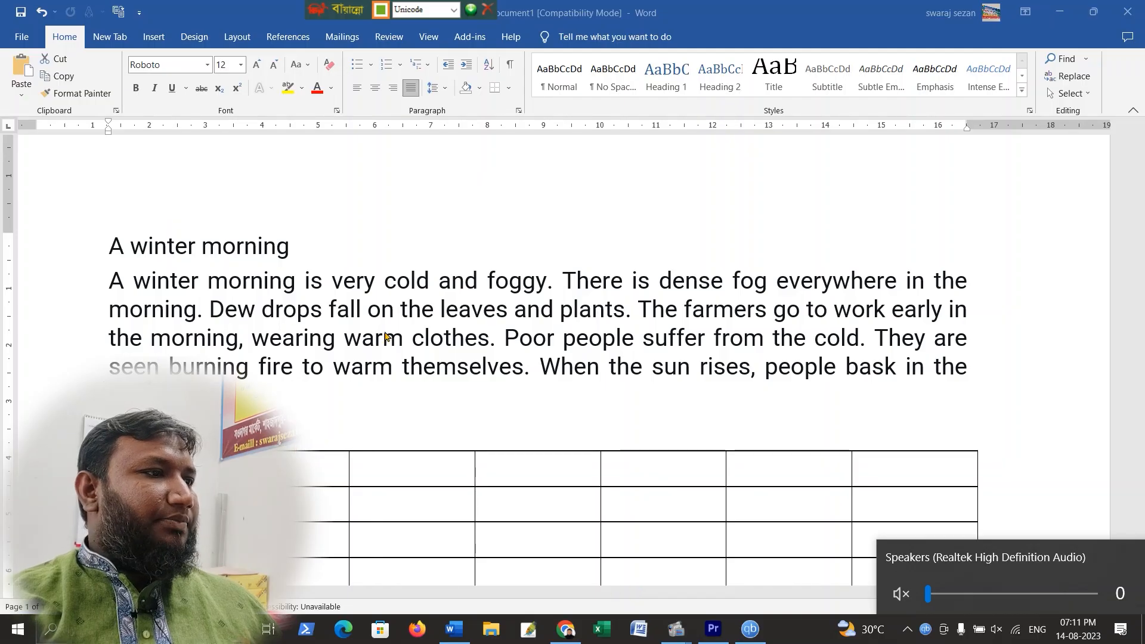
click(410, 243)
key(ctrl+a)
click(312, 233)
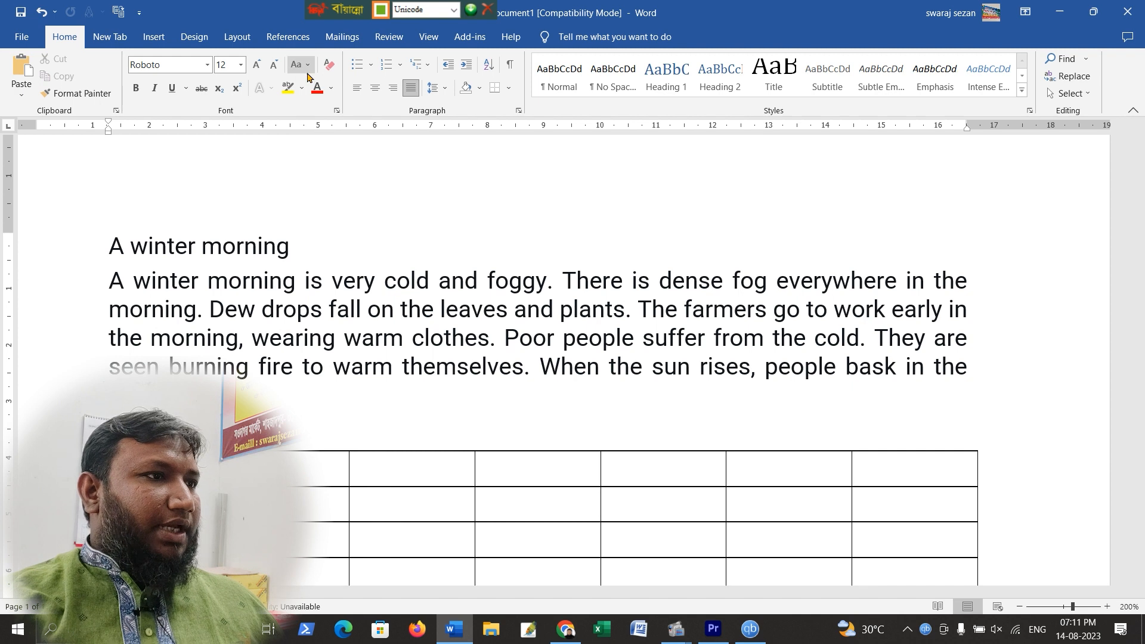
Highlight the title 'A winter morning' in yellow
click(131, 246)
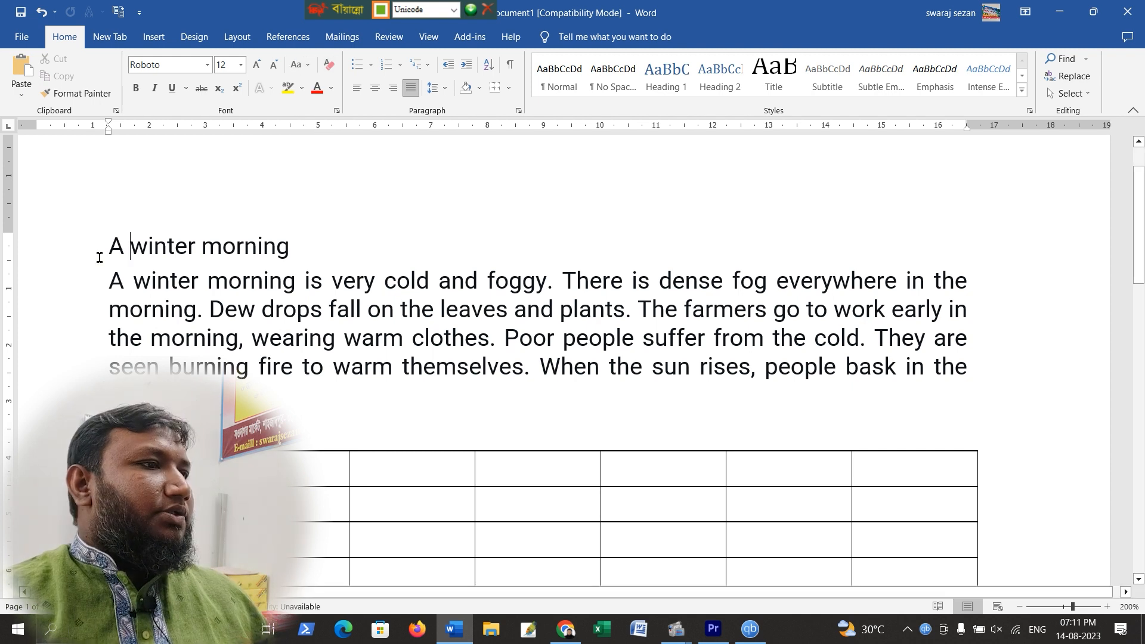
drag(106, 246, 249, 240)
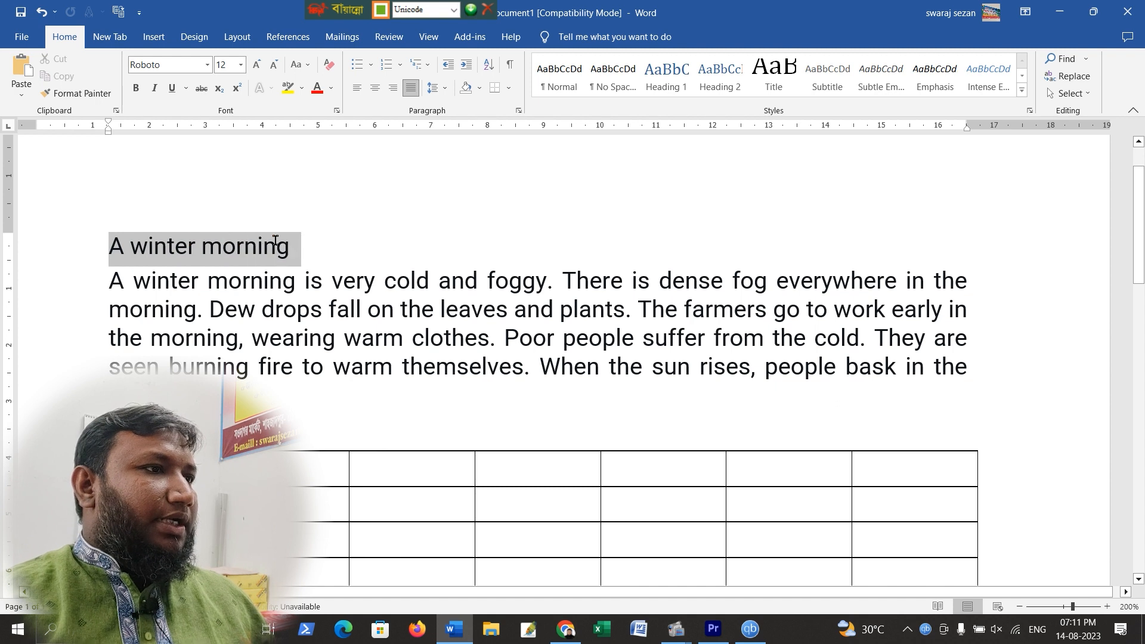
click(288, 89)
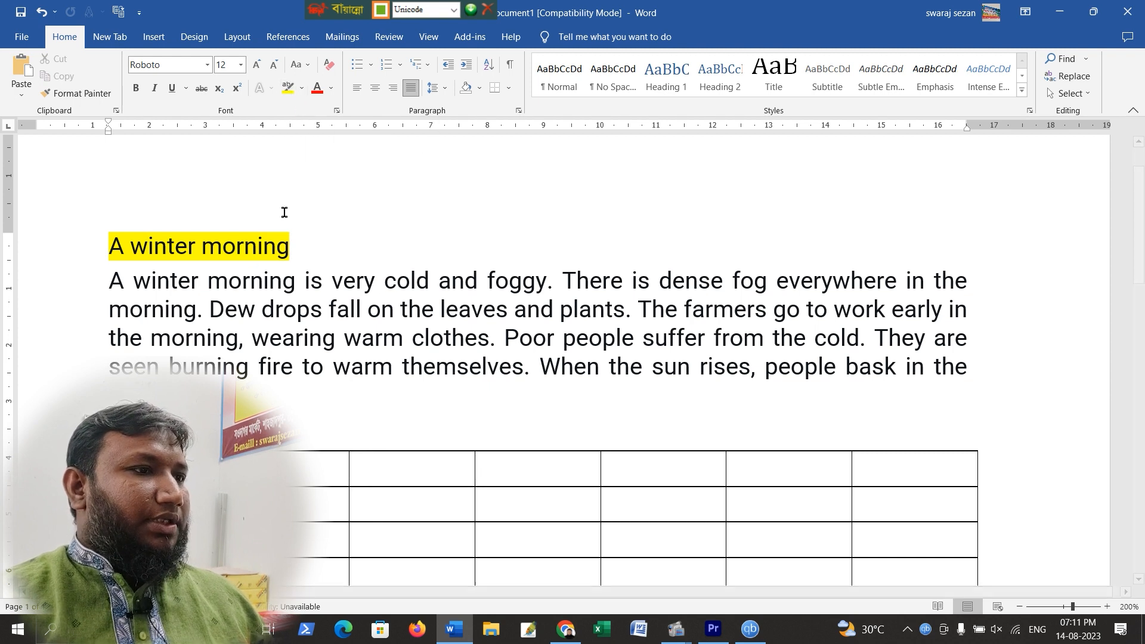
Highlight the first sentence of the paragraph in red
drag(110, 280, 560, 282)
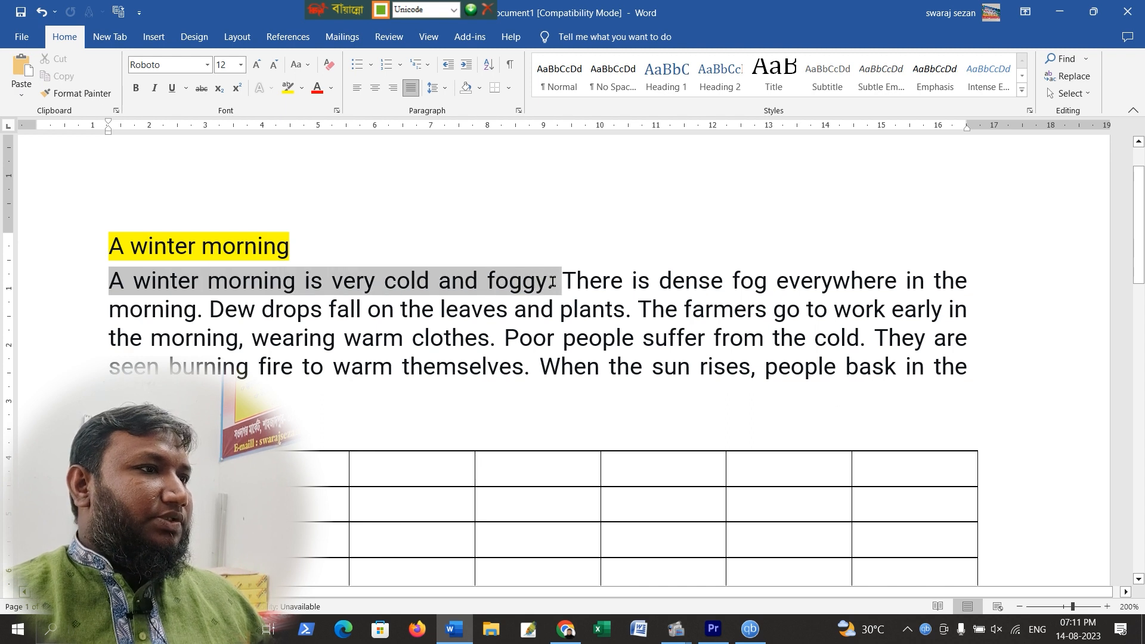
click(302, 89)
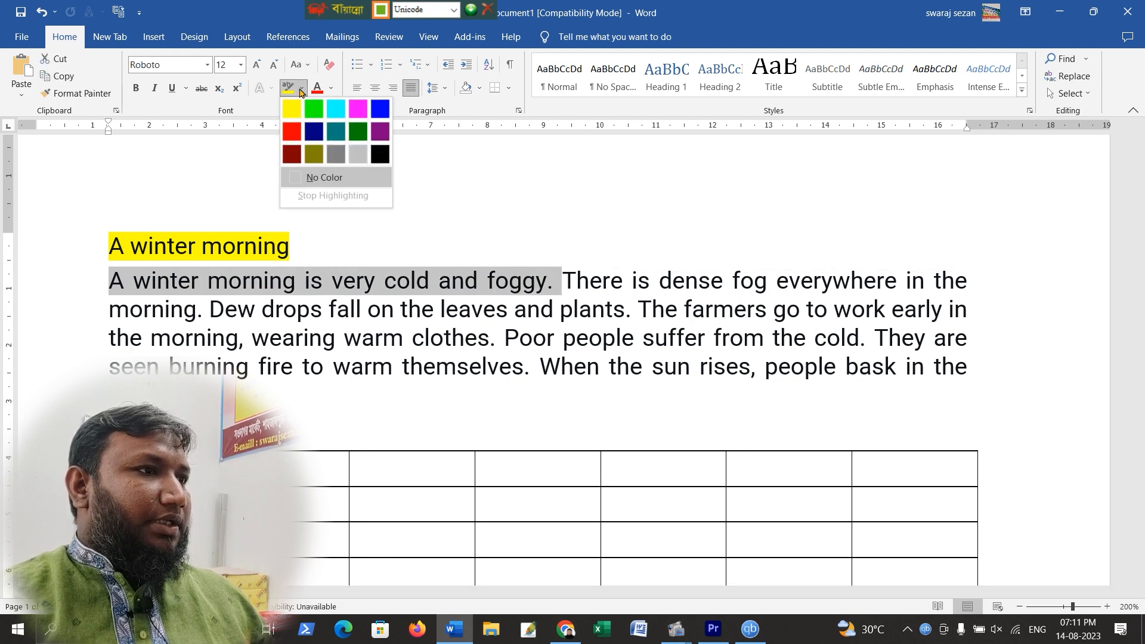
click(314, 108)
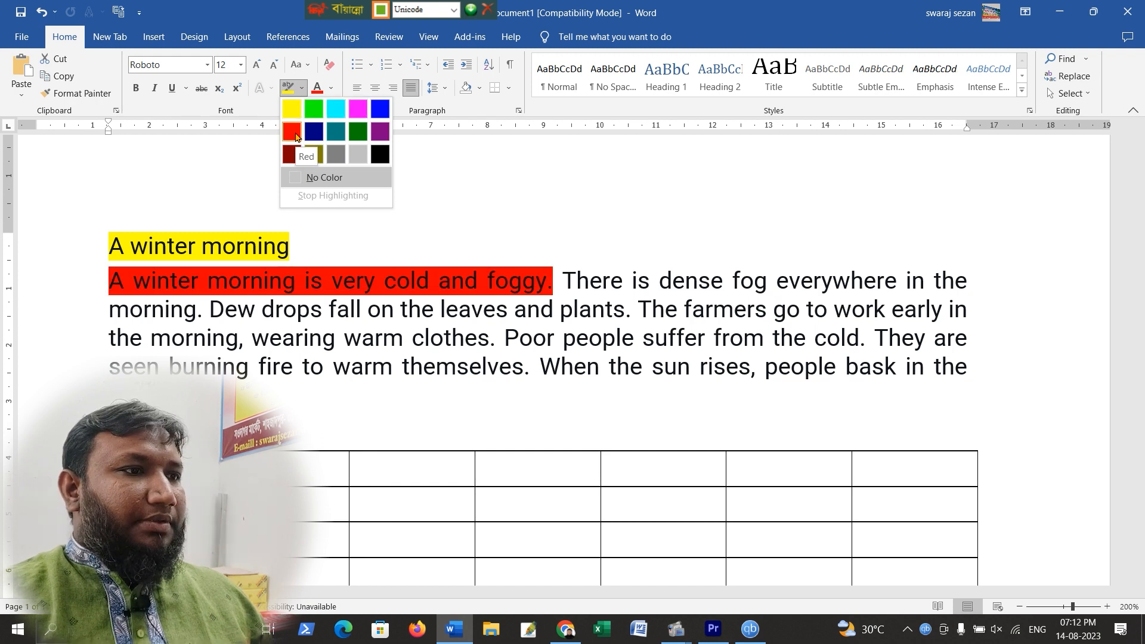
click(295, 136)
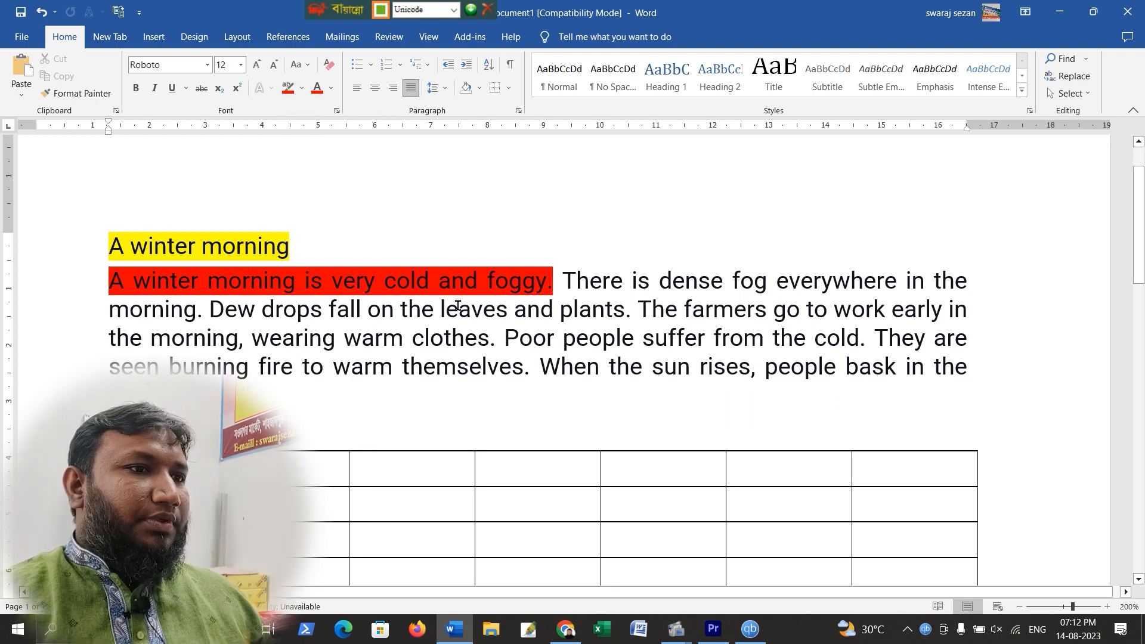
Highlight the rest of the paragraph's first line in blue
drag(561, 282, 961, 279)
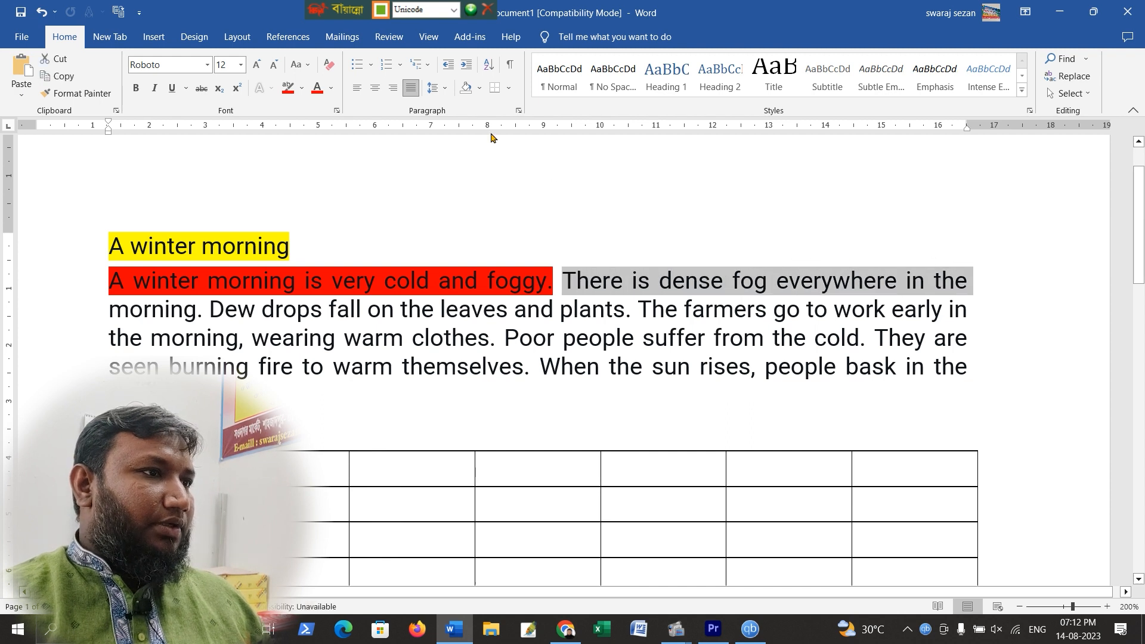
click(302, 88)
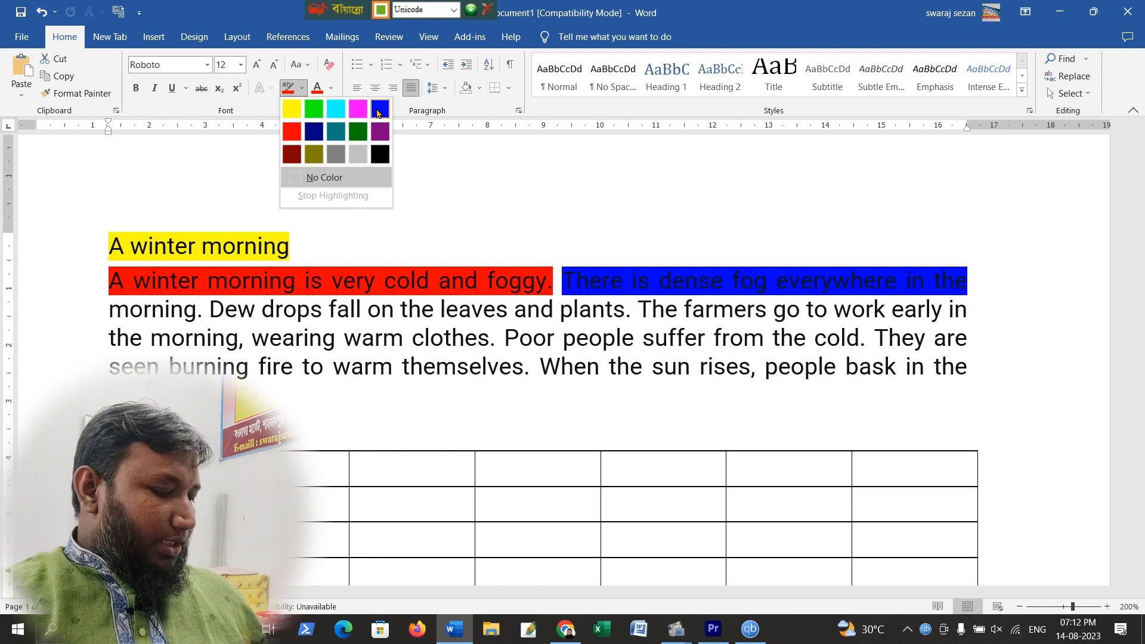
click(377, 111)
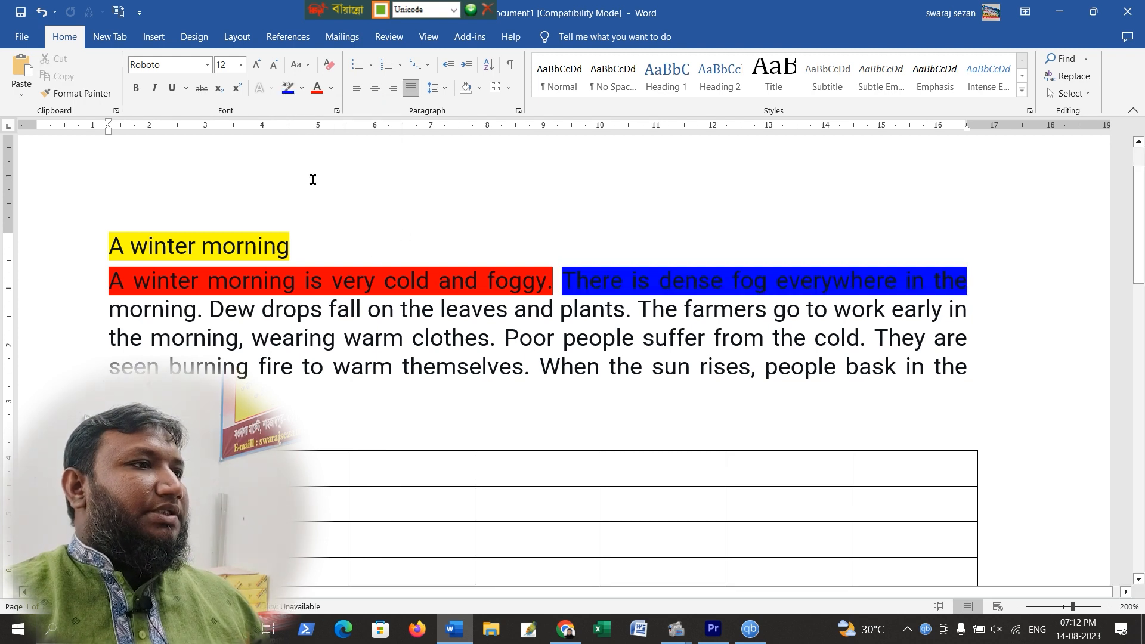
Undo the three highlight changes
key(ctrl+z)
key(ctrl+z)
key(ctrl+z)
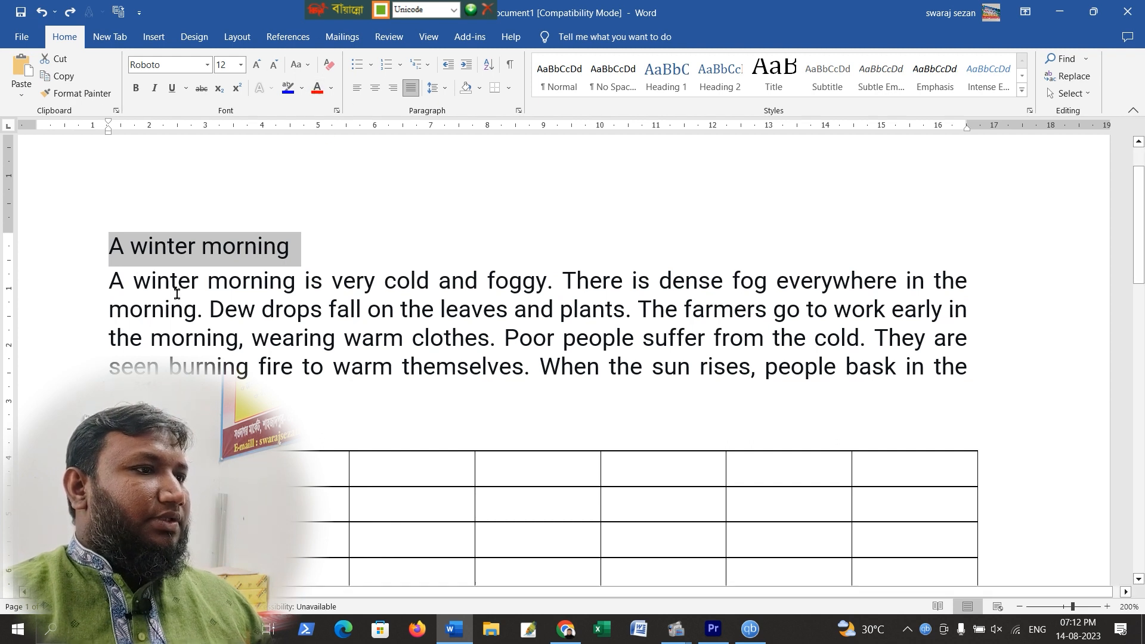
Set the font colour of 'A winter morning is very cold' to the light blue standard colour
click(156, 279)
drag(110, 280, 439, 281)
click(331, 87)
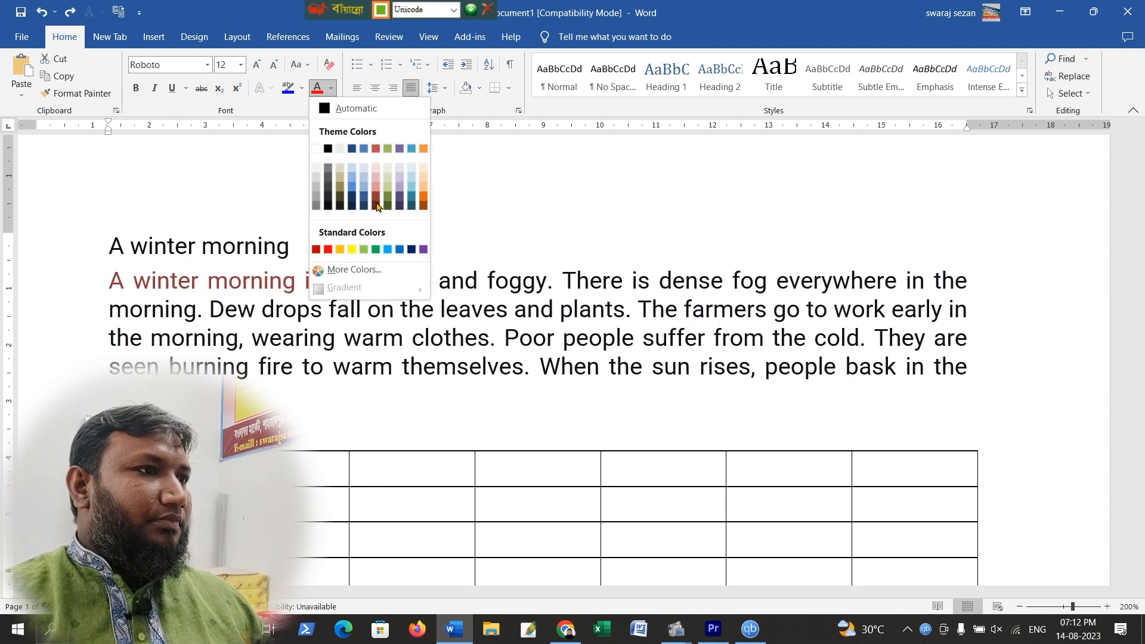
click(423, 196)
click(331, 88)
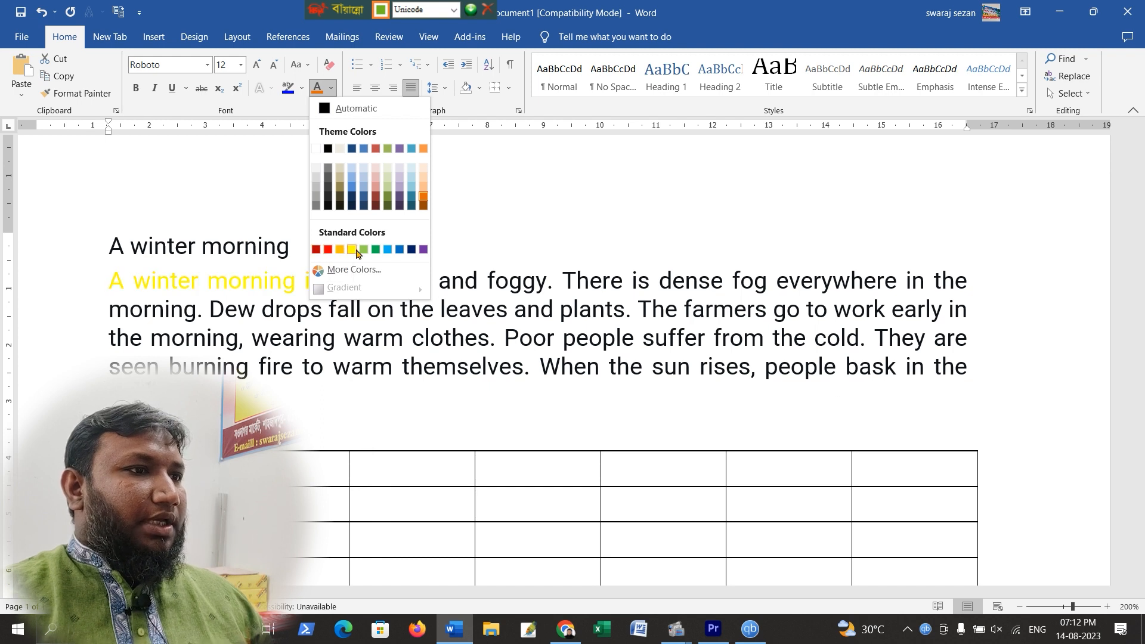
click(388, 249)
Apply a custom orange-red font colour from More Colors to the text from 'There is dense fog' through 'The'
drag(562, 281, 662, 316)
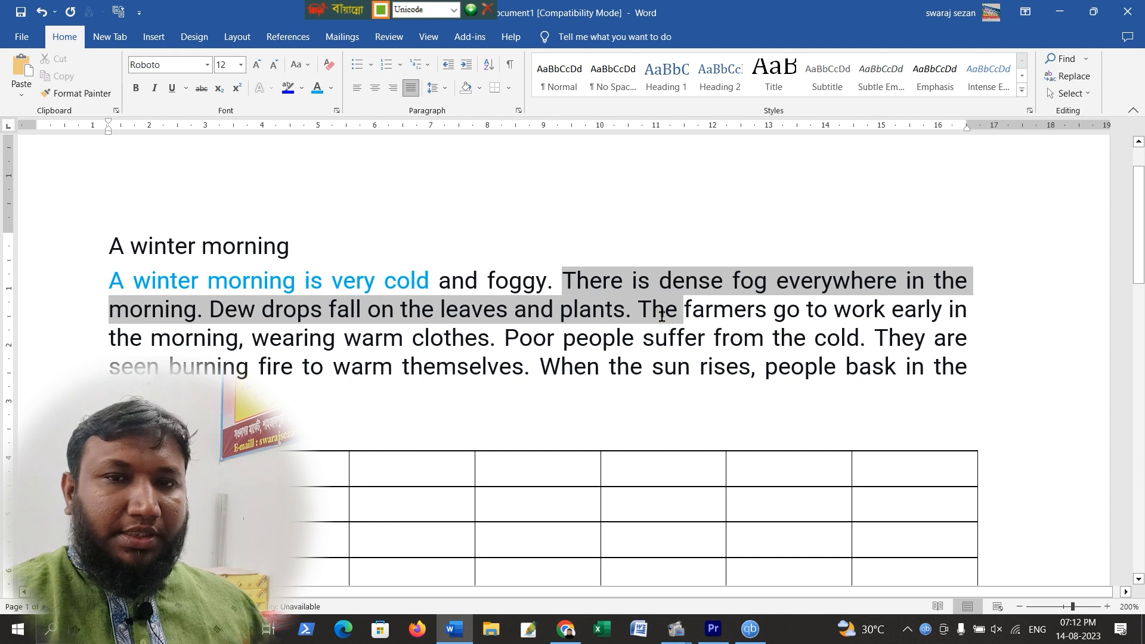
click(331, 89)
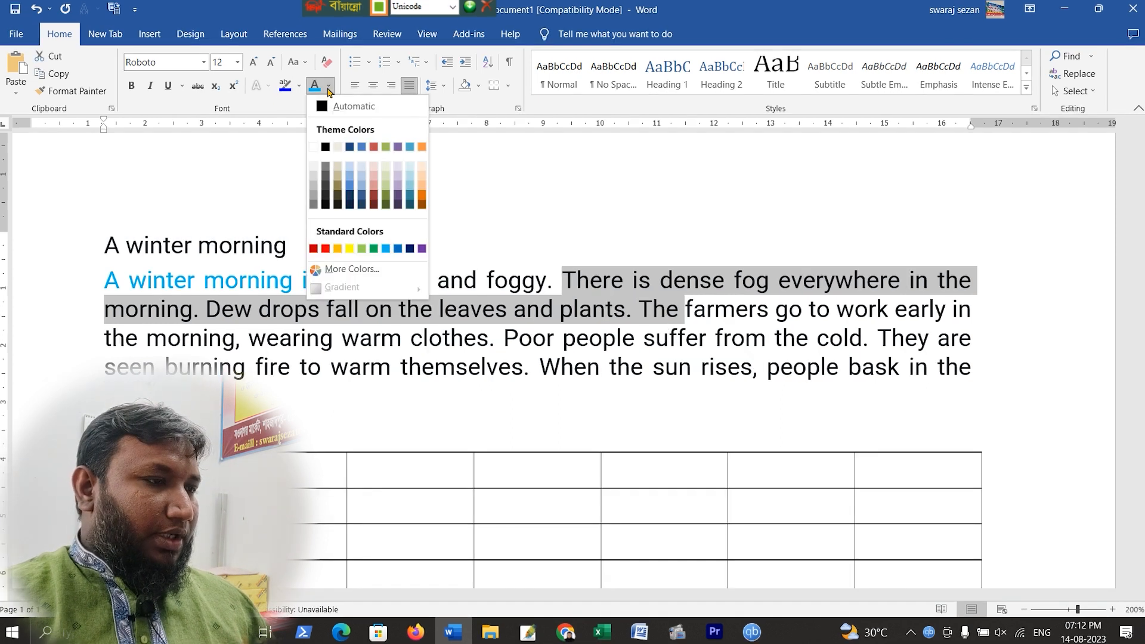
click(344, 272)
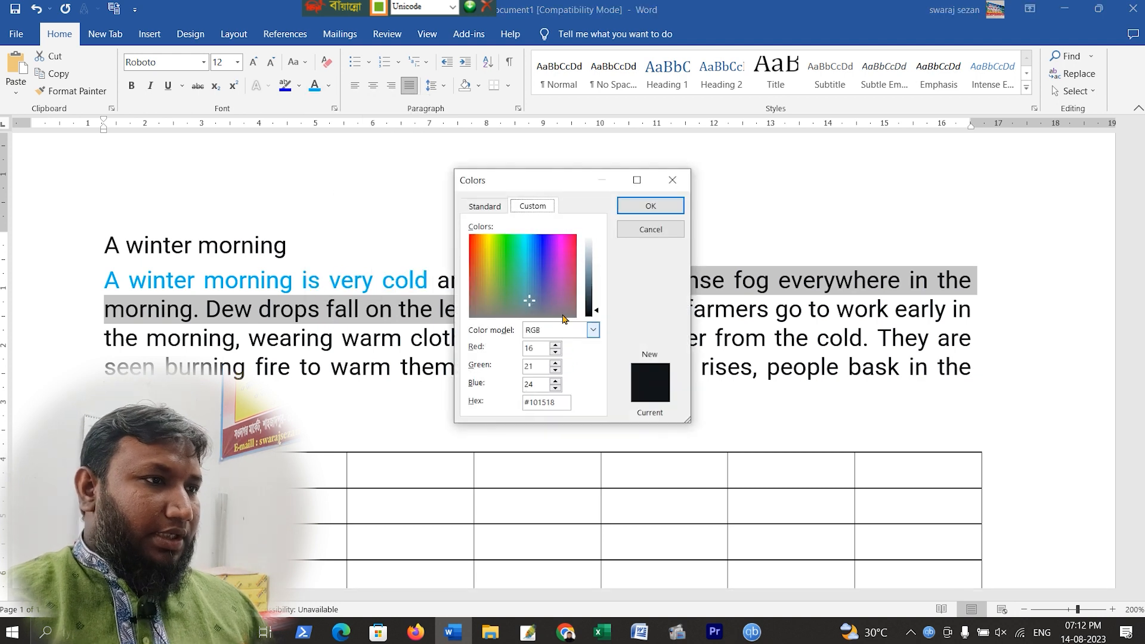
click(484, 206)
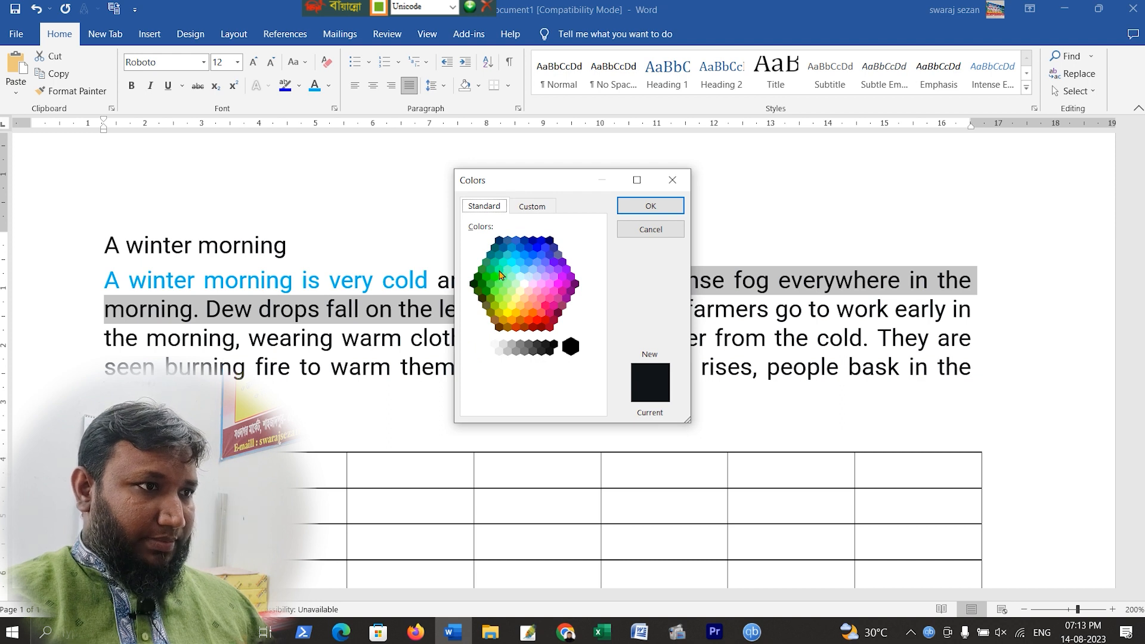
click(537, 247)
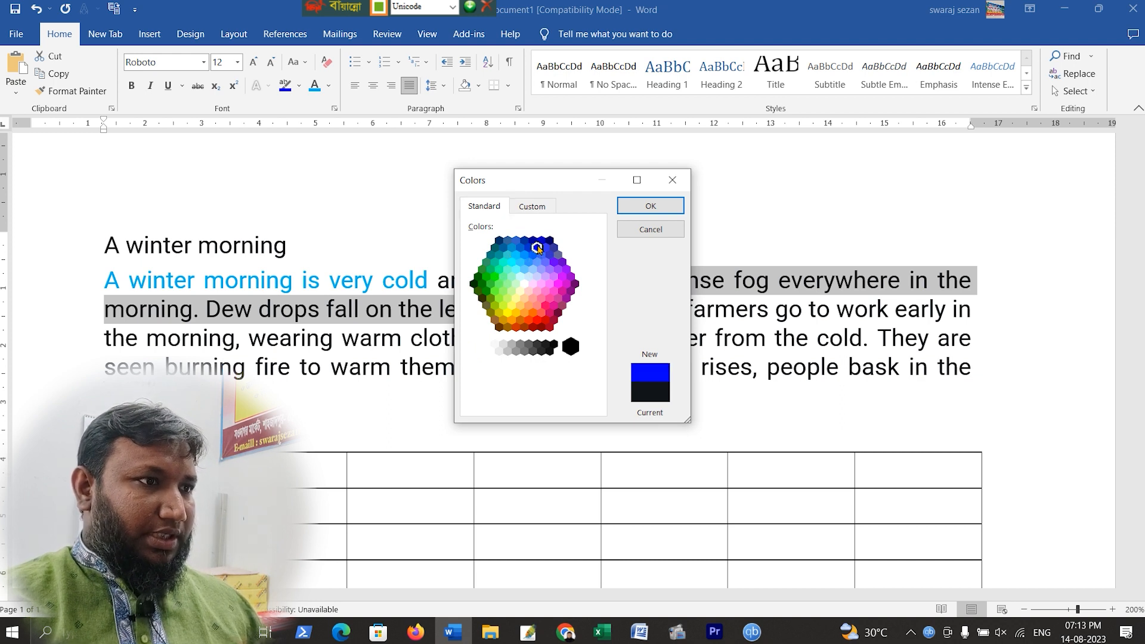
click(543, 300)
click(537, 310)
click(536, 320)
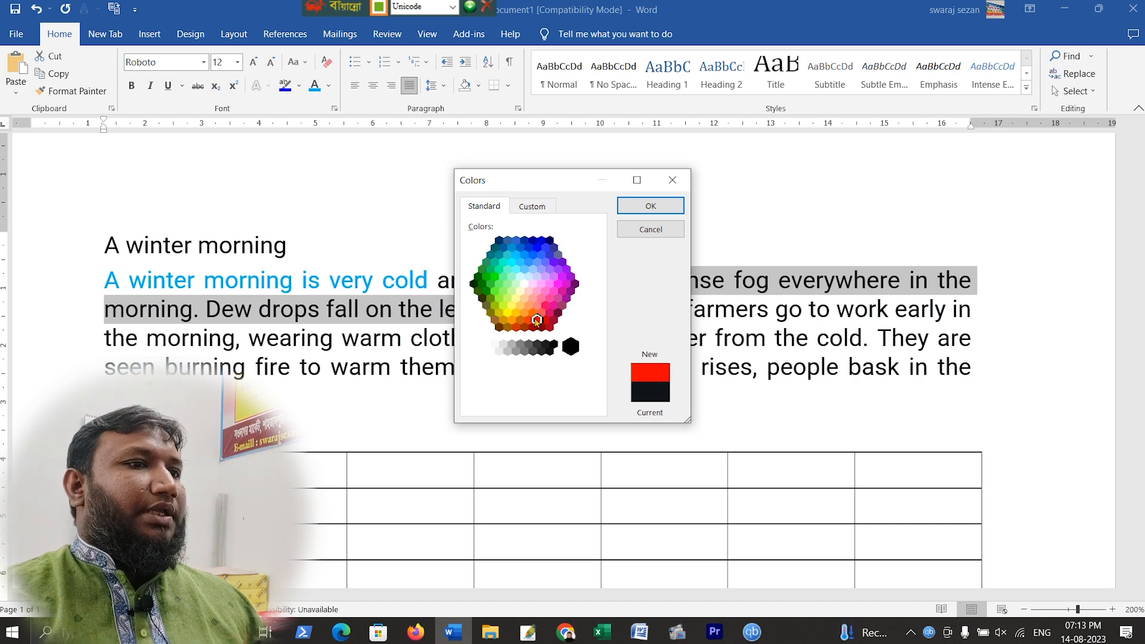
click(529, 322)
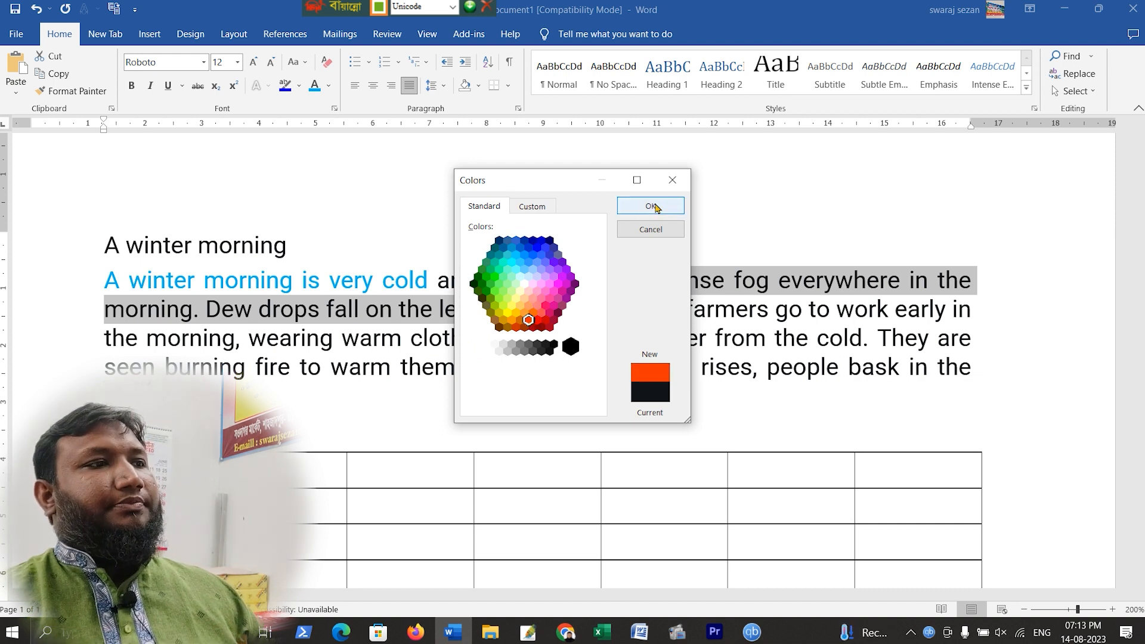
click(651, 206)
click(644, 339)
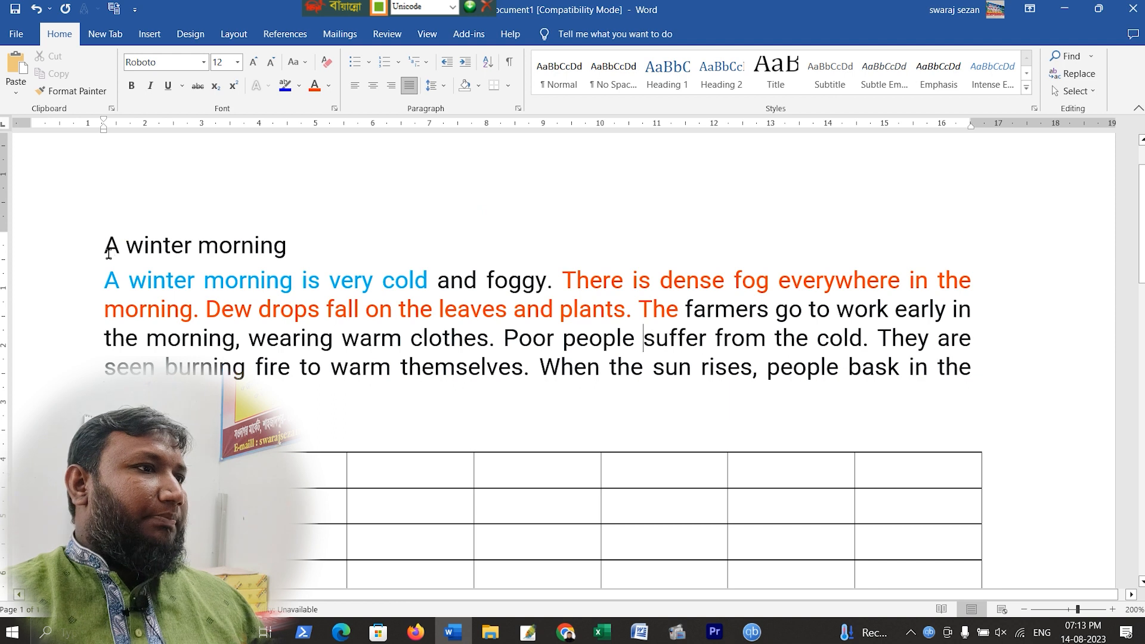
Reset the font colour of the title and paragraph text to Automatic
drag(102, 246, 803, 360)
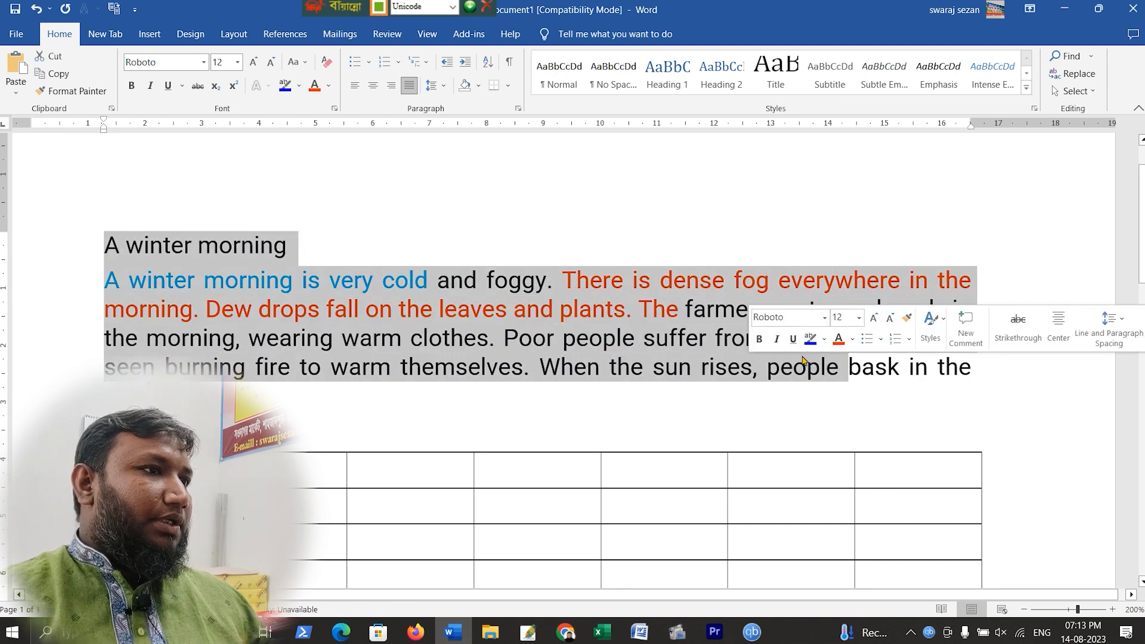
click(329, 86)
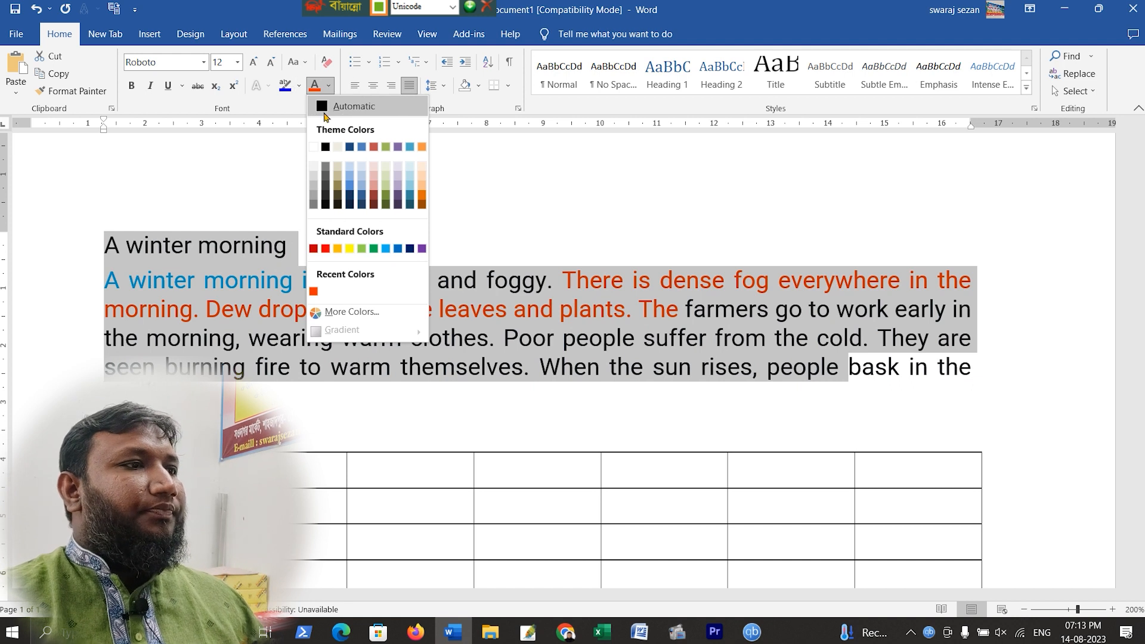
click(331, 111)
click(377, 315)
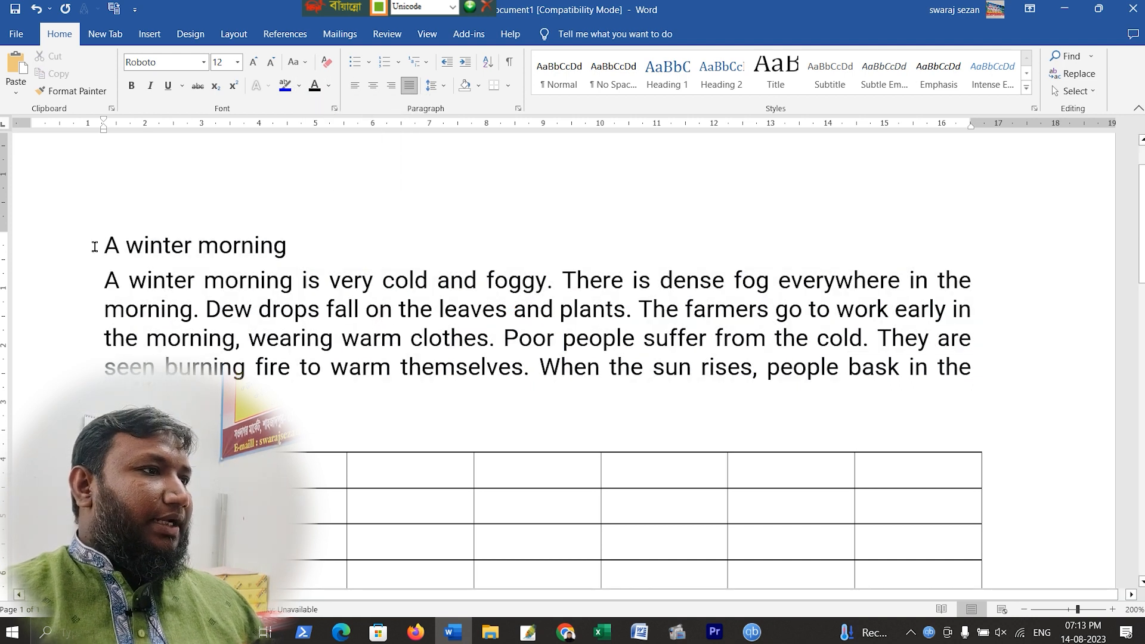
Make the title 'A winter morning' bold
drag(99, 241, 309, 245)
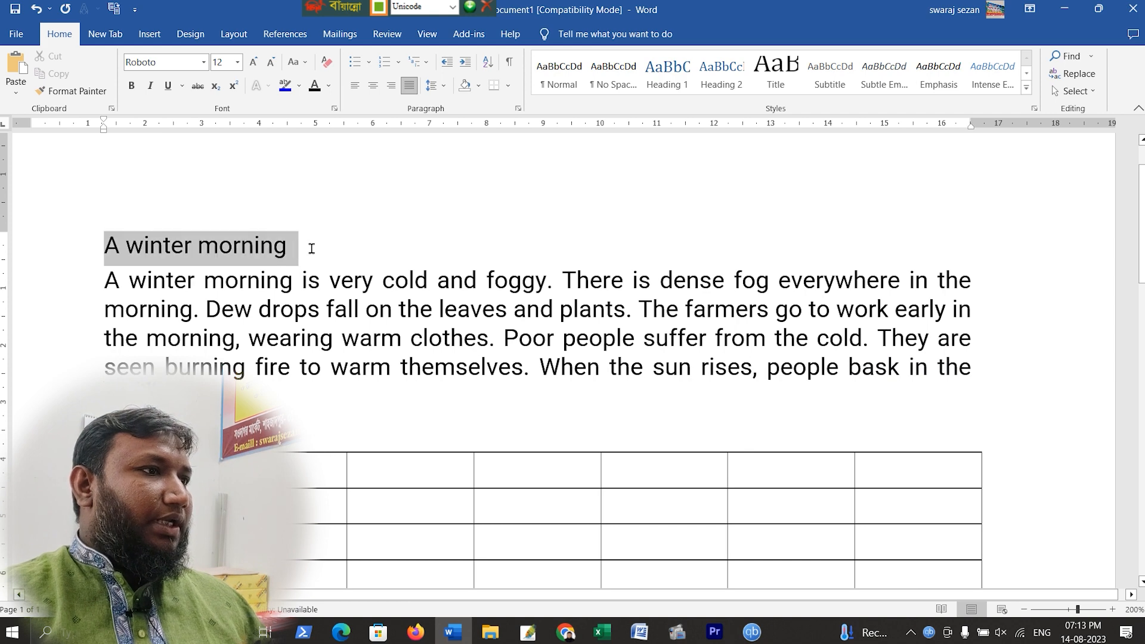
click(134, 87)
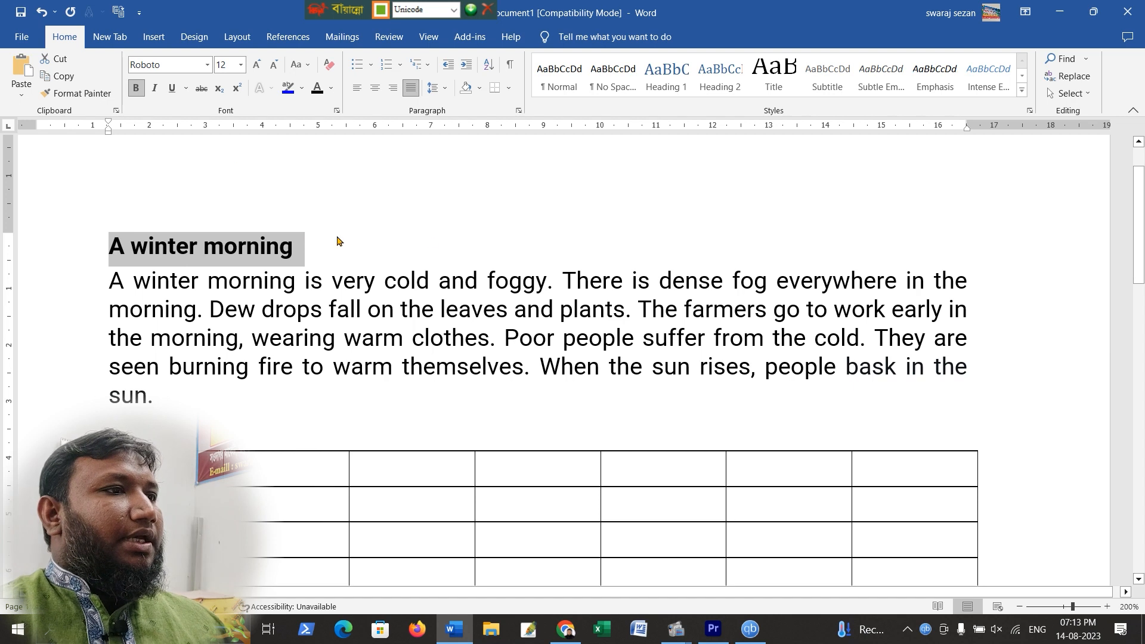
click(411, 188)
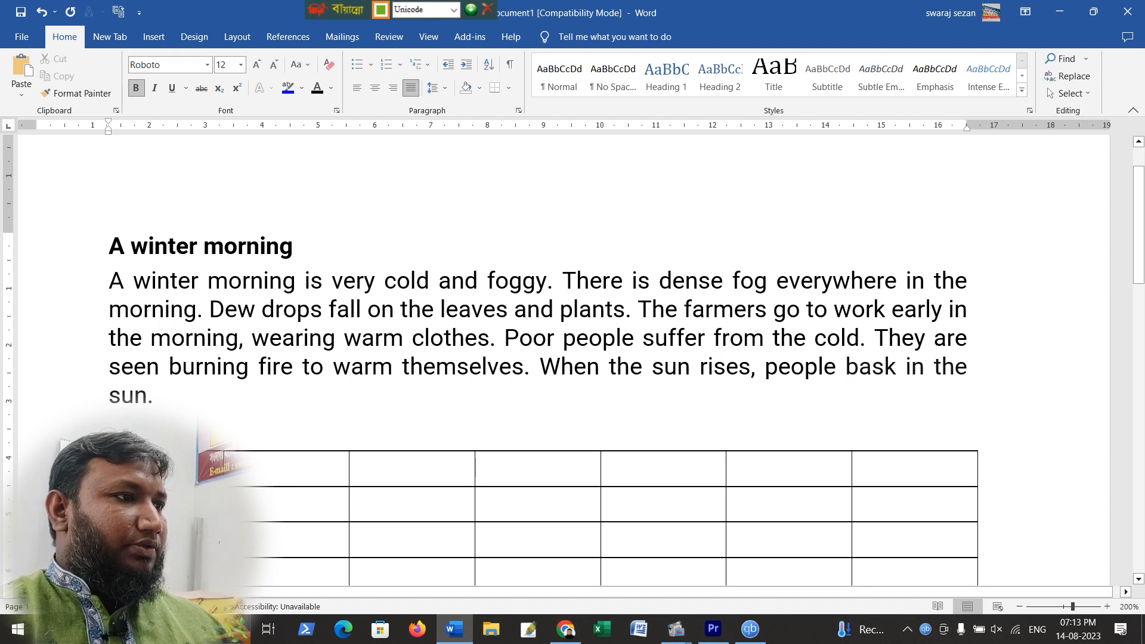
Try left, centre and right alignment on the selected title and paragraph
drag(111, 247, 317, 399)
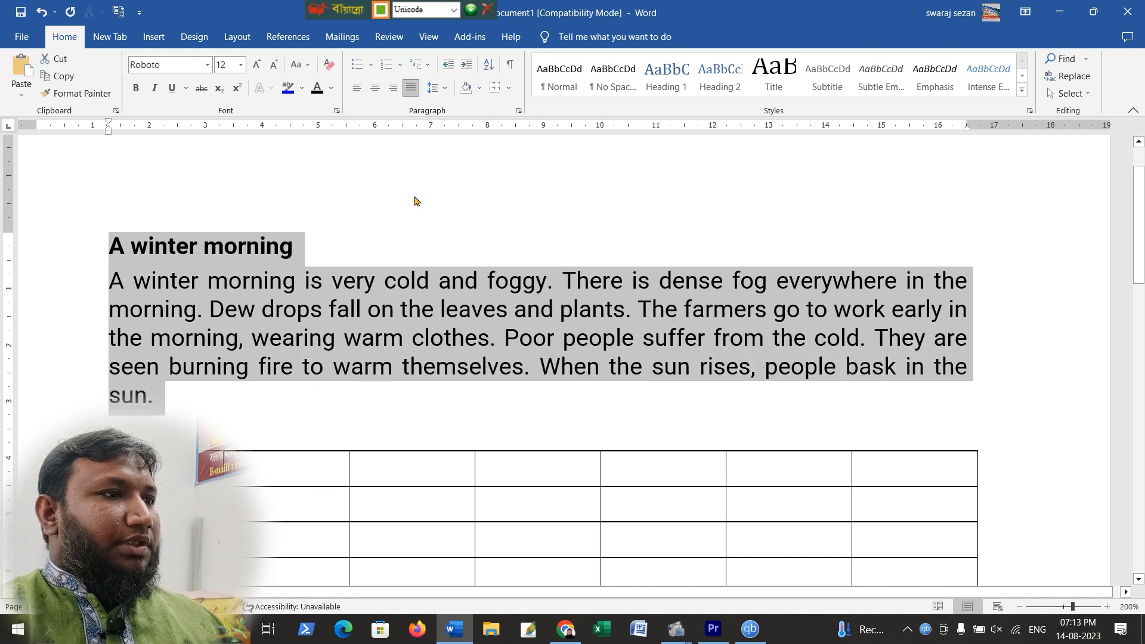
click(357, 89)
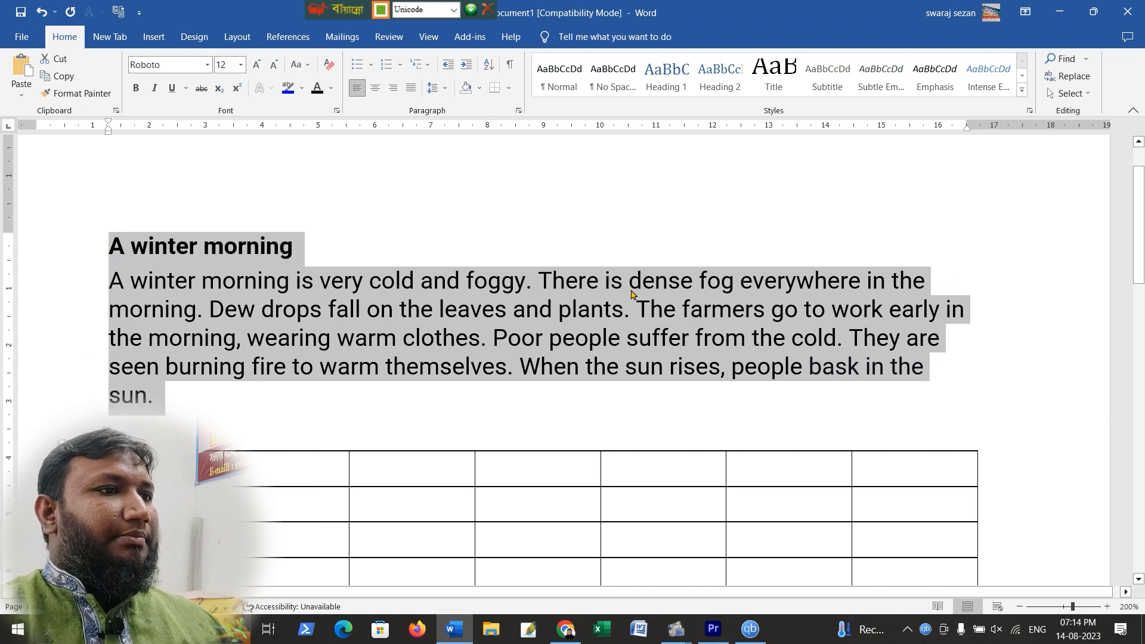
click(375, 88)
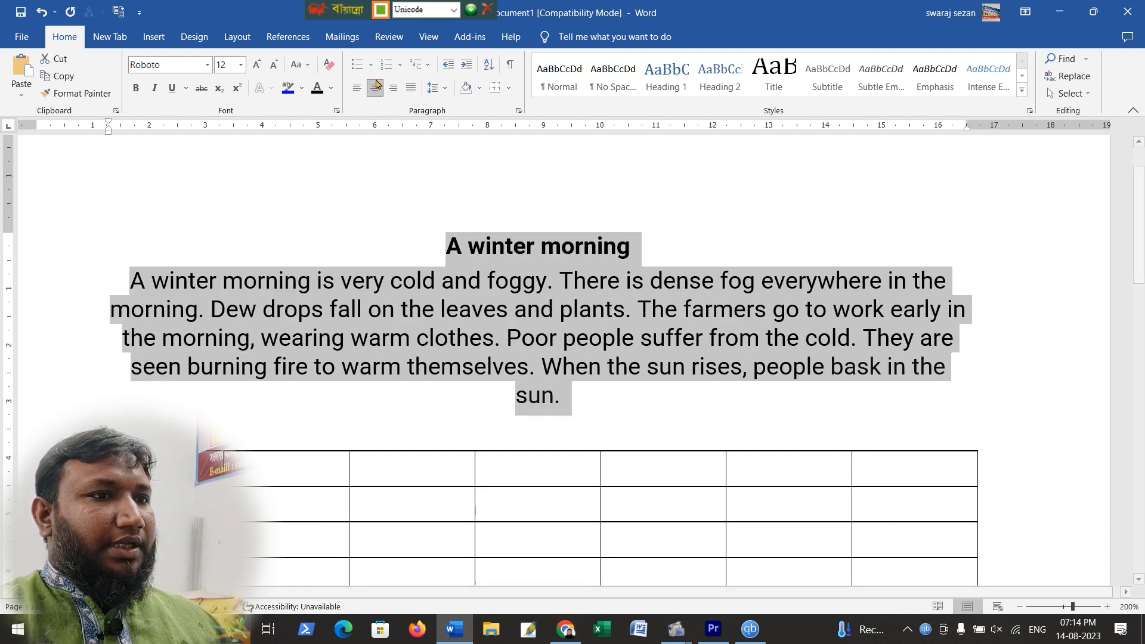
click(392, 92)
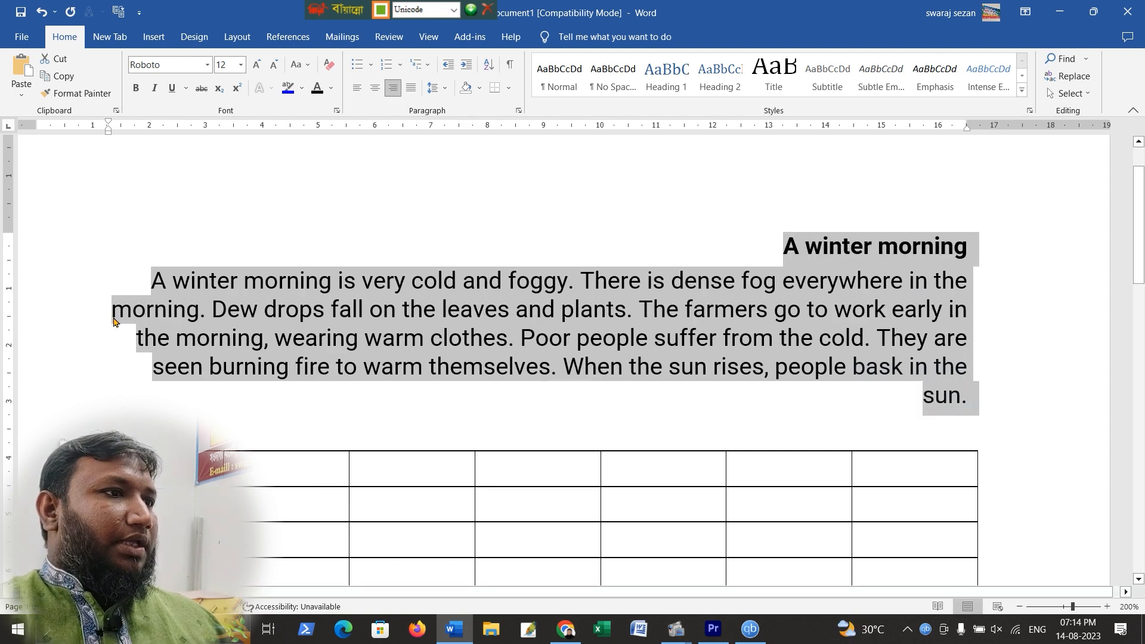
Justify the title and paragraph, then set them back to left alignment
click(356, 91)
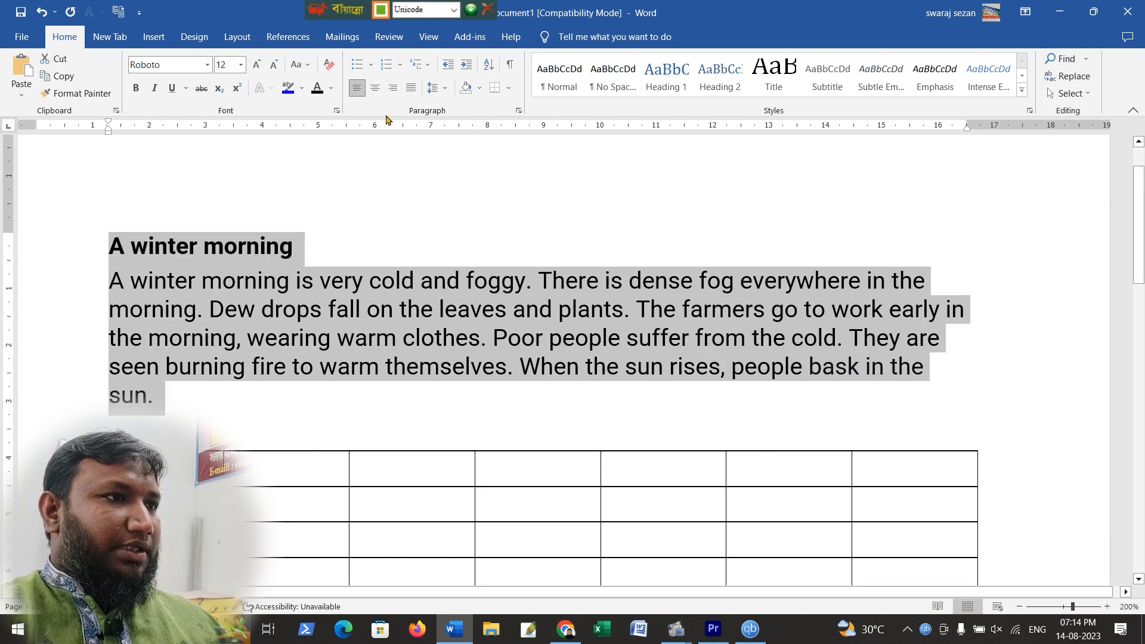
click(412, 93)
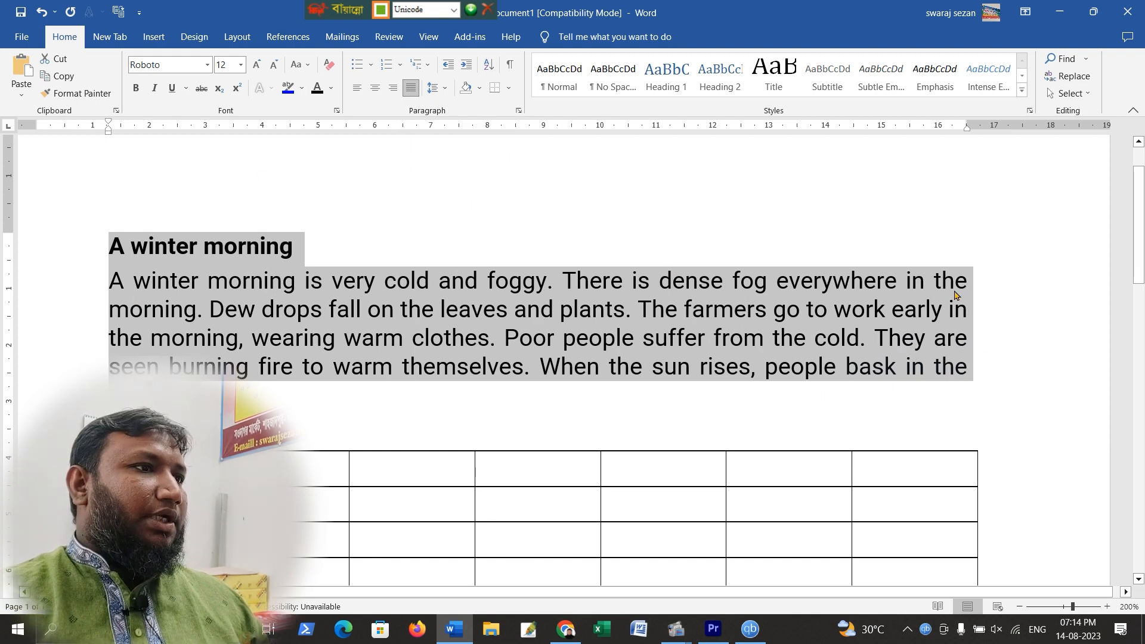
click(361, 89)
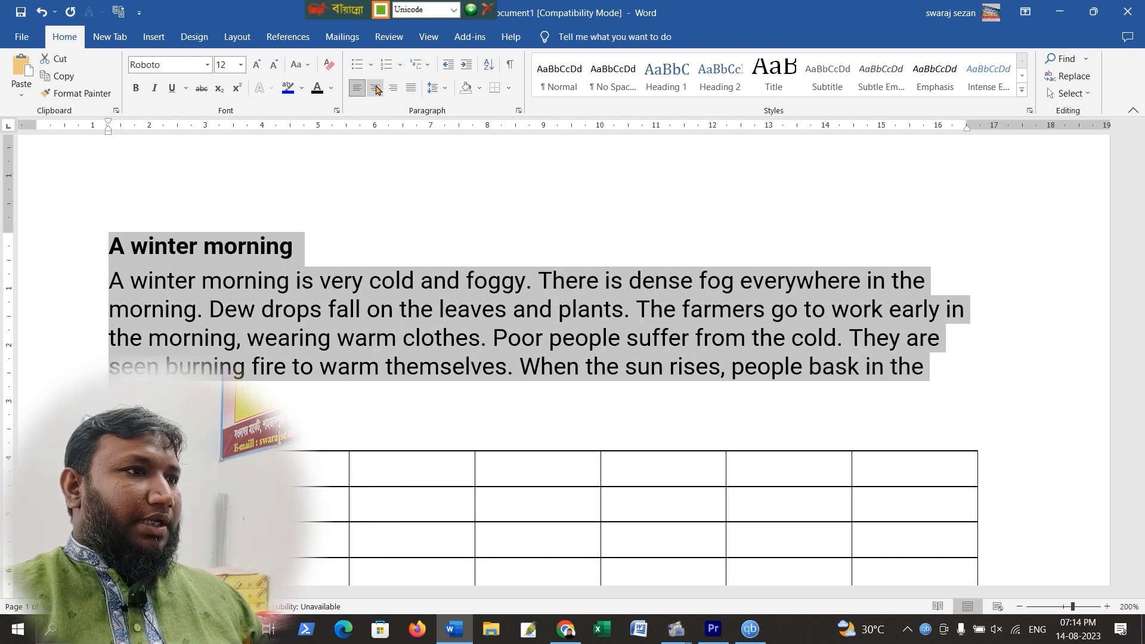
Cycle the selected title and paragraph through centre, right and justify alignment, finishing with justified text
click(376, 90)
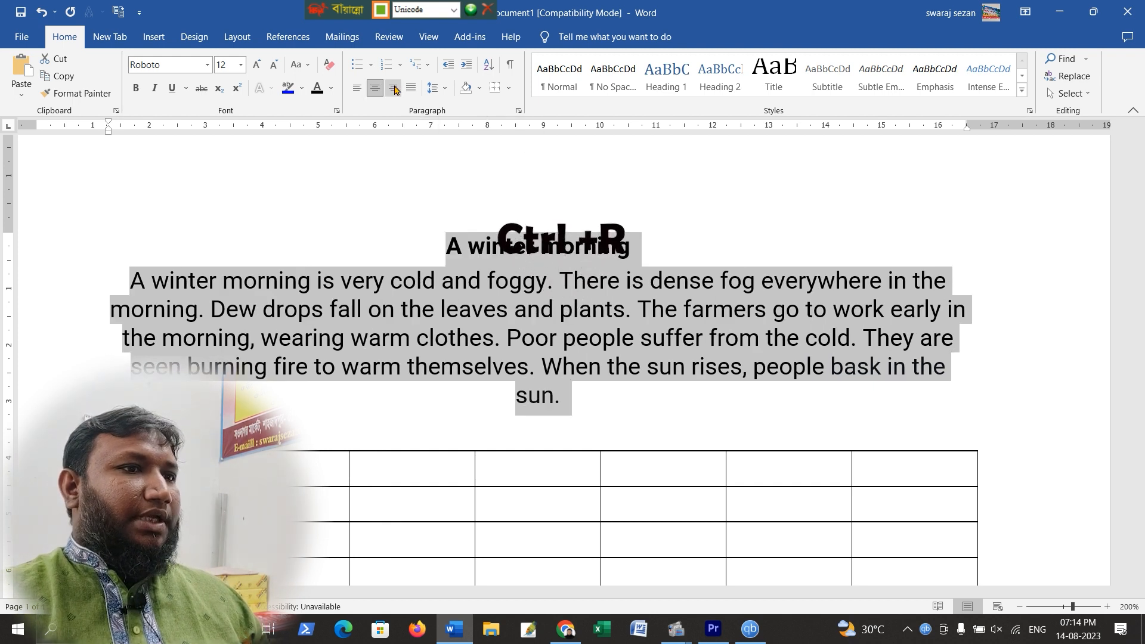
click(395, 89)
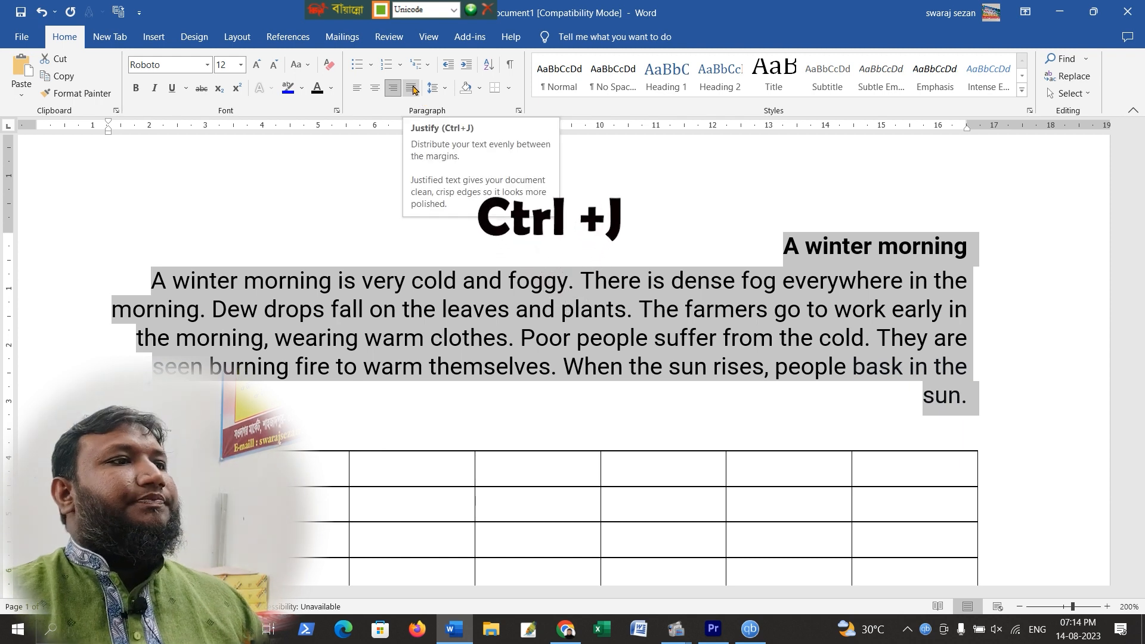
click(412, 88)
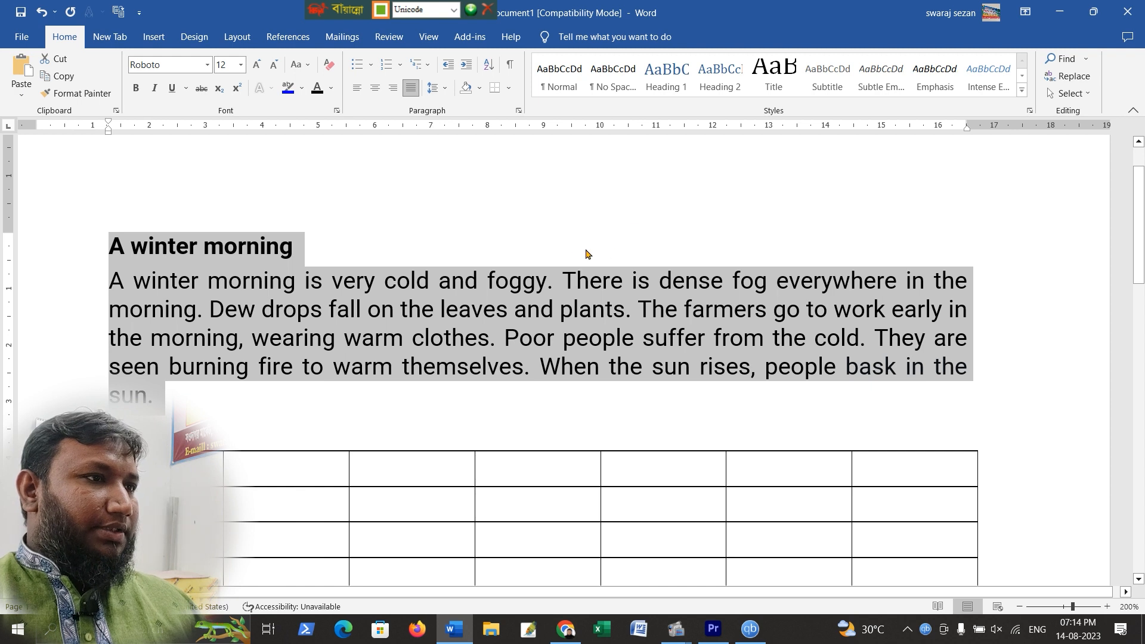
click(395, 90)
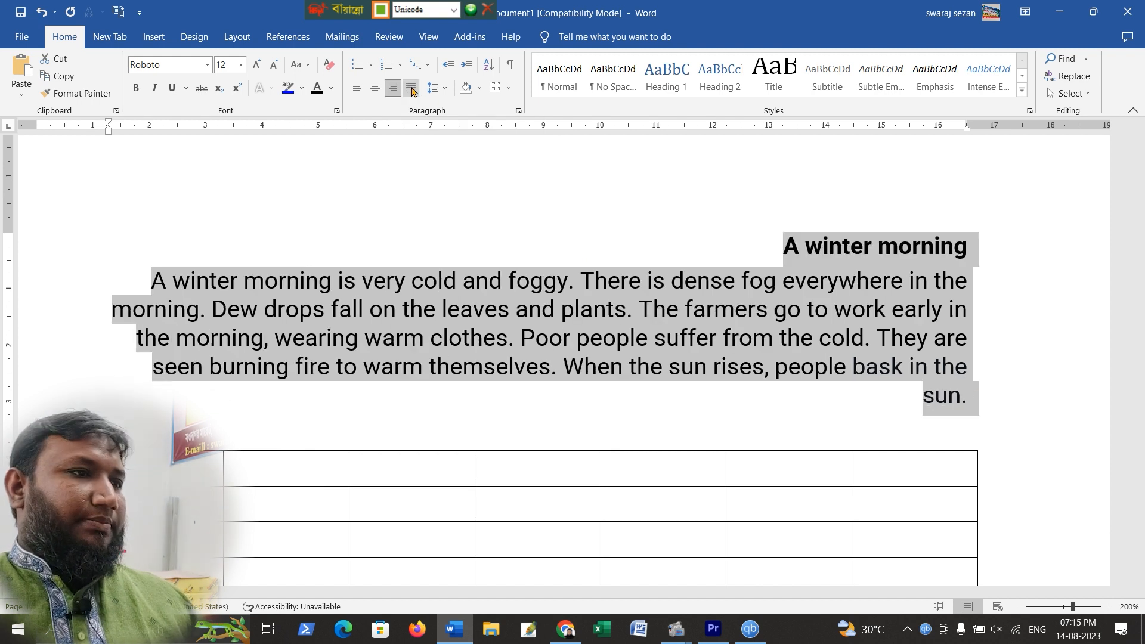
click(411, 90)
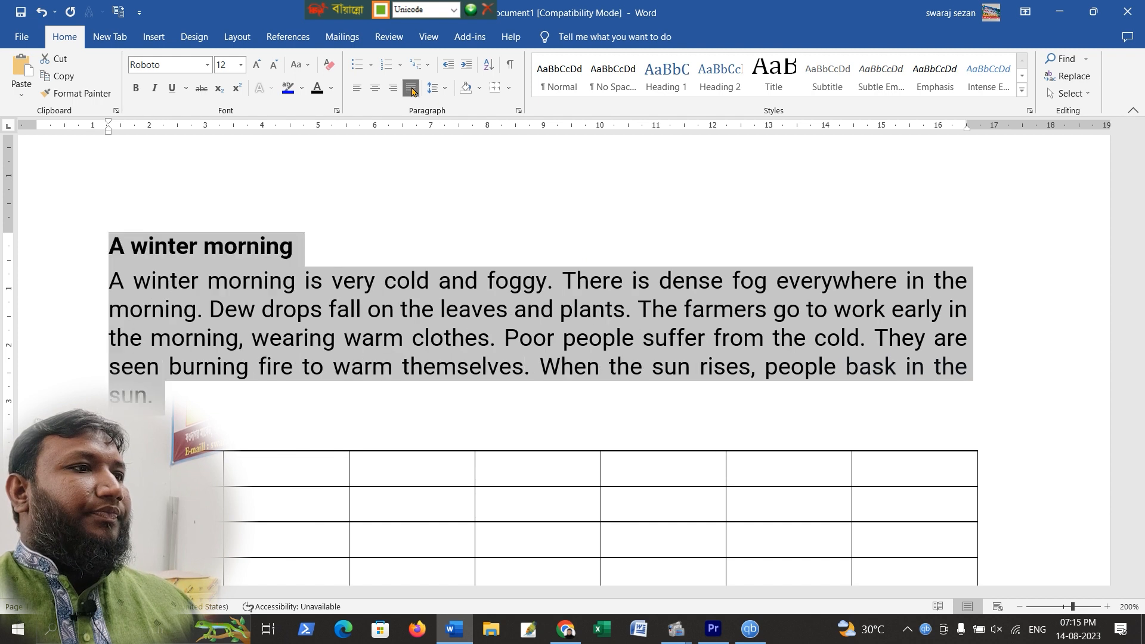
click(336, 255)
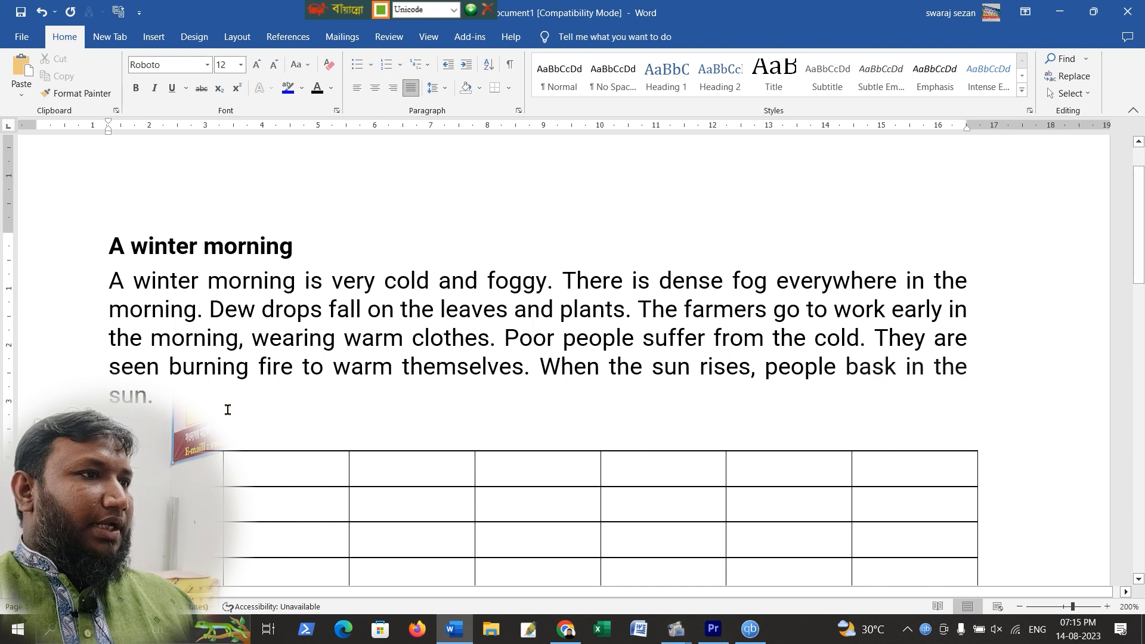
Add blank lines below the paragraph and switch the input keyboard to English
key(Return)
key(Return)
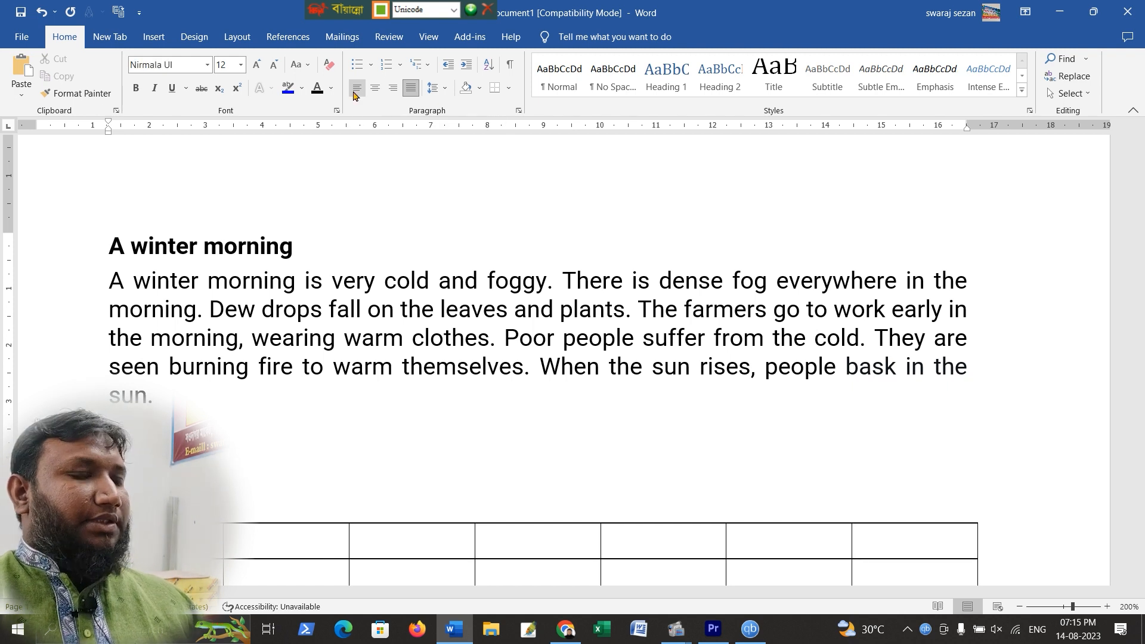
key(ctrl+alt+b)
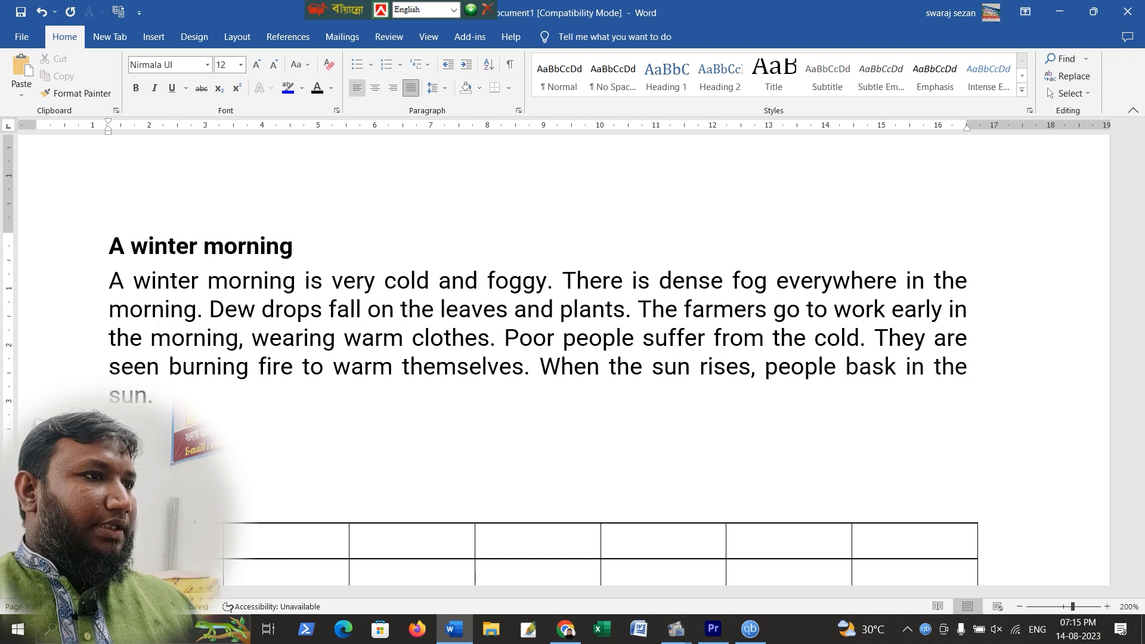
key(Return)
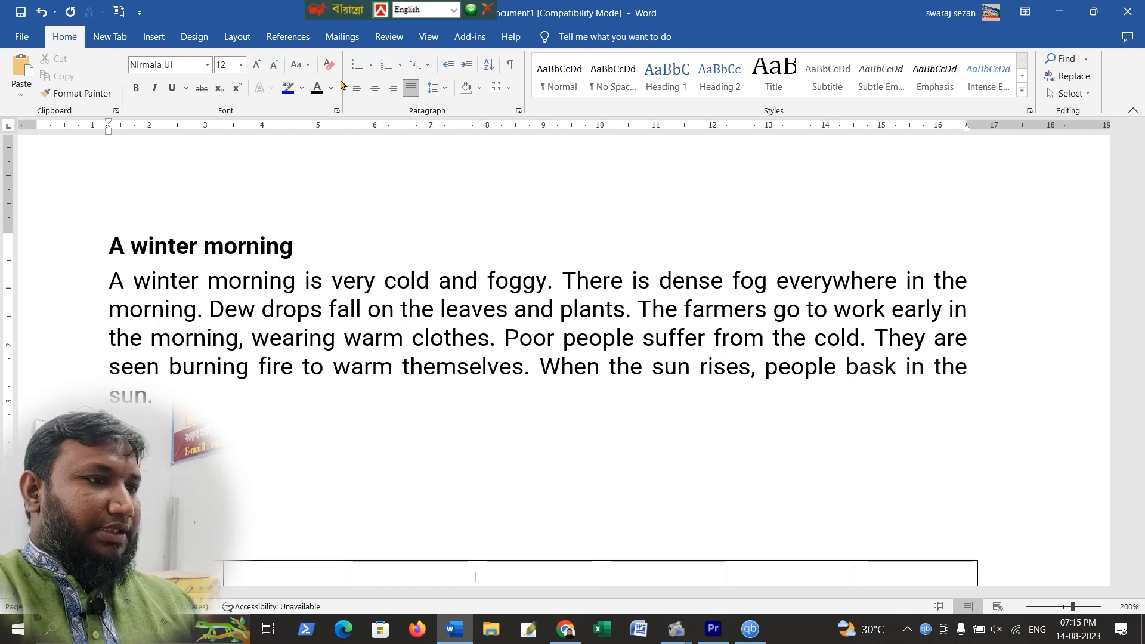
Type a centred sample line hjdfghdjkfg and a right-aligned sample line fghdfjgdkjfghkdfjg below the paragraph
click(375, 88)
text(hjdfghdjkfg)
key(Return)
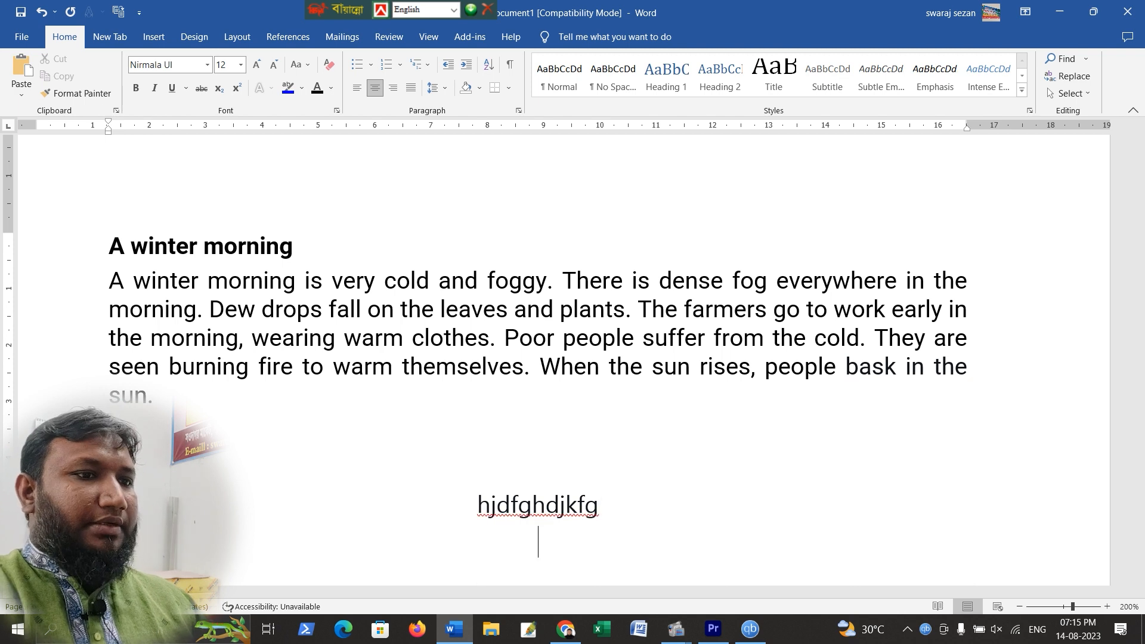
key(ctrl+r)
text(fghdfjgdkjfghkdfjg)
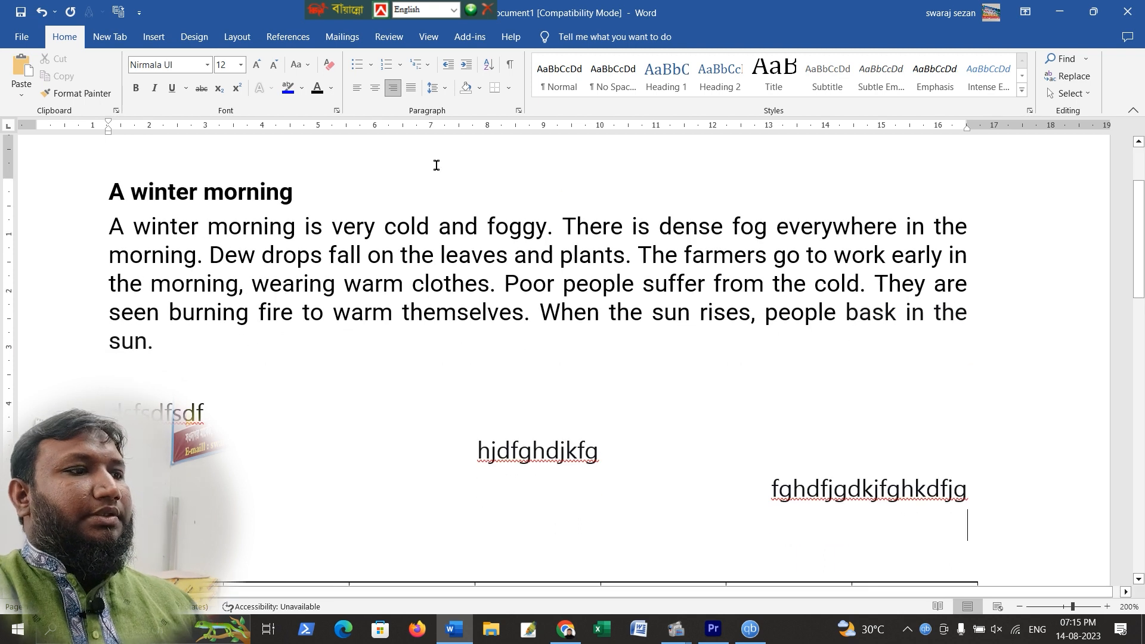
Justify a new line and type a long run of sample words spanning two lines
key(ctrl+j)
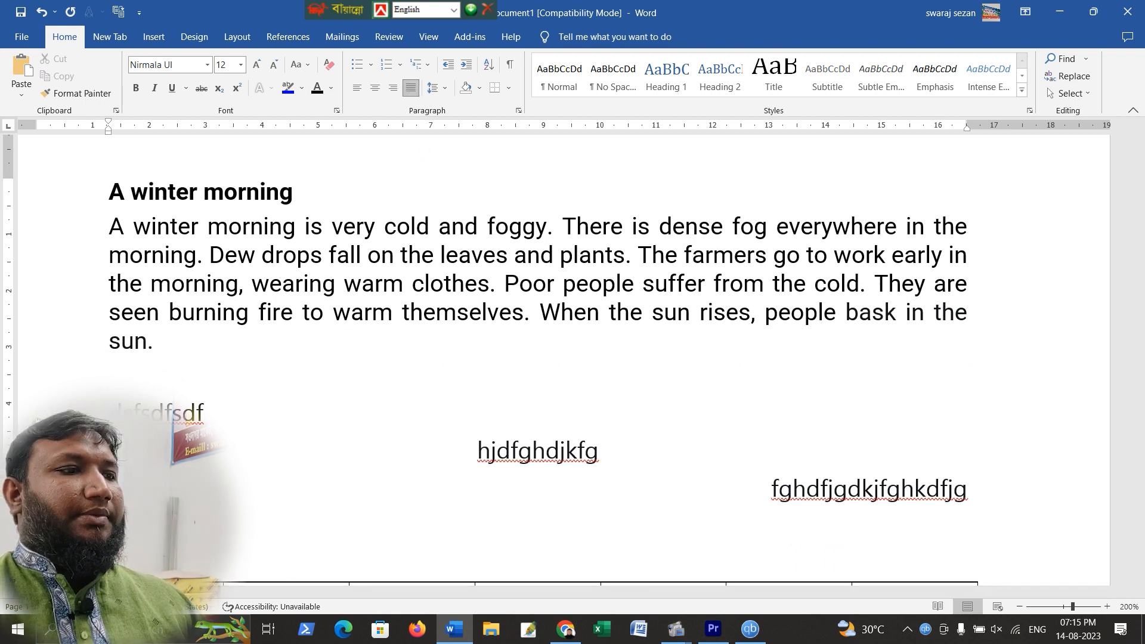
text(jdfghkdjfgdfgdfgdfgdfg)
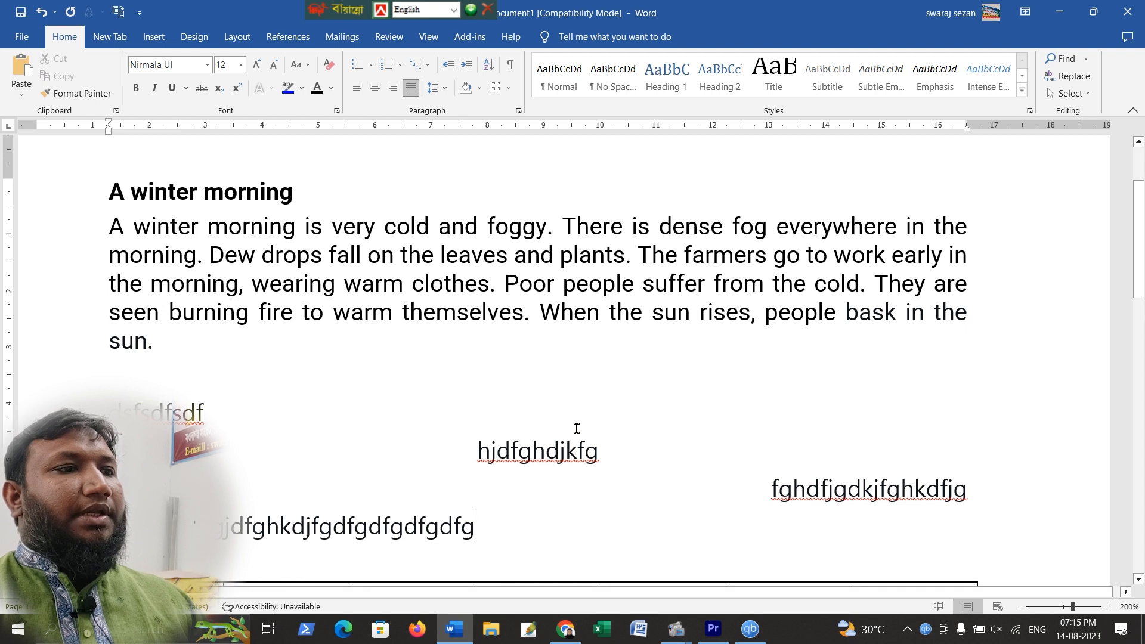
scroll(576, 428, down, 3)
text(fgdf gdfg)
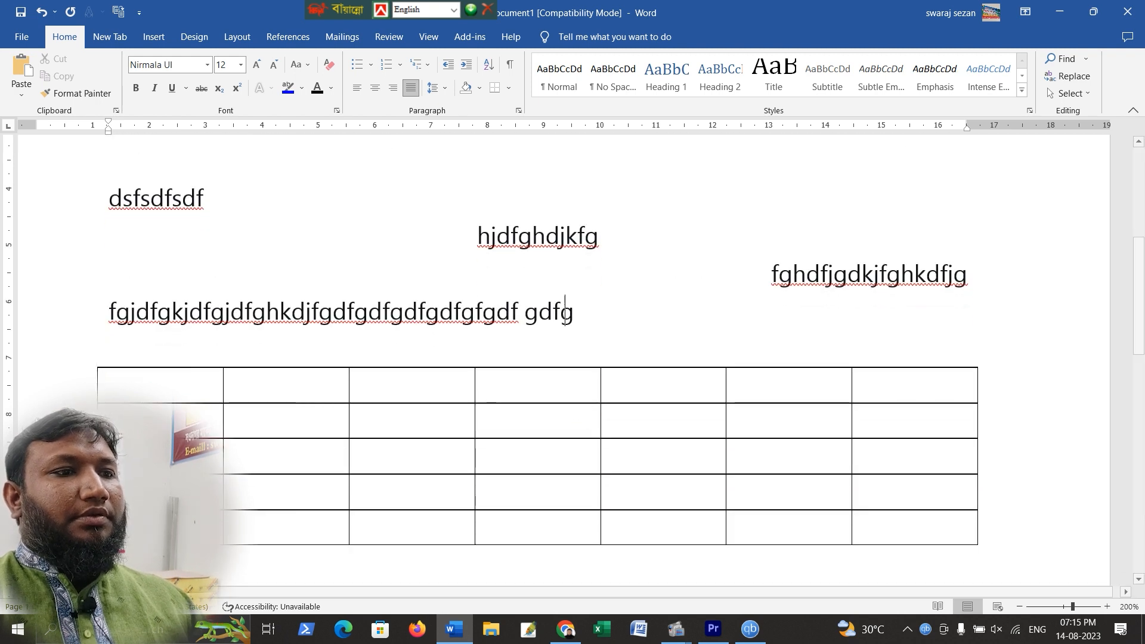
text(dfgdfgdfgdfg dfg)
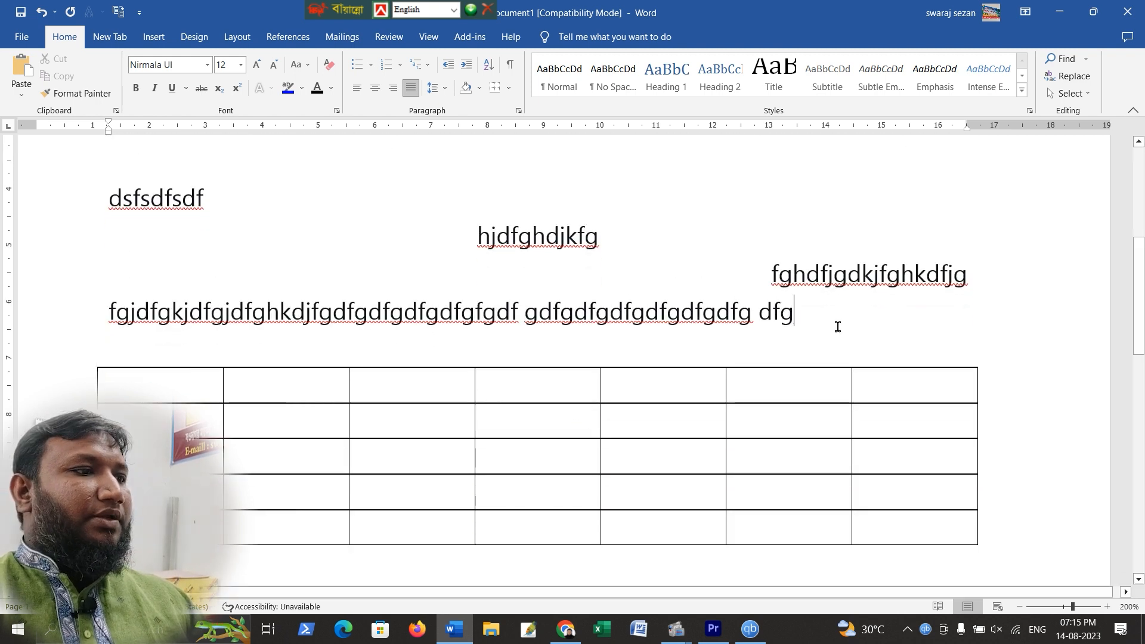
text(dfg asdfdfg fdgdfgdf)
text( dfgfdgfdgdfg dfdgdf)
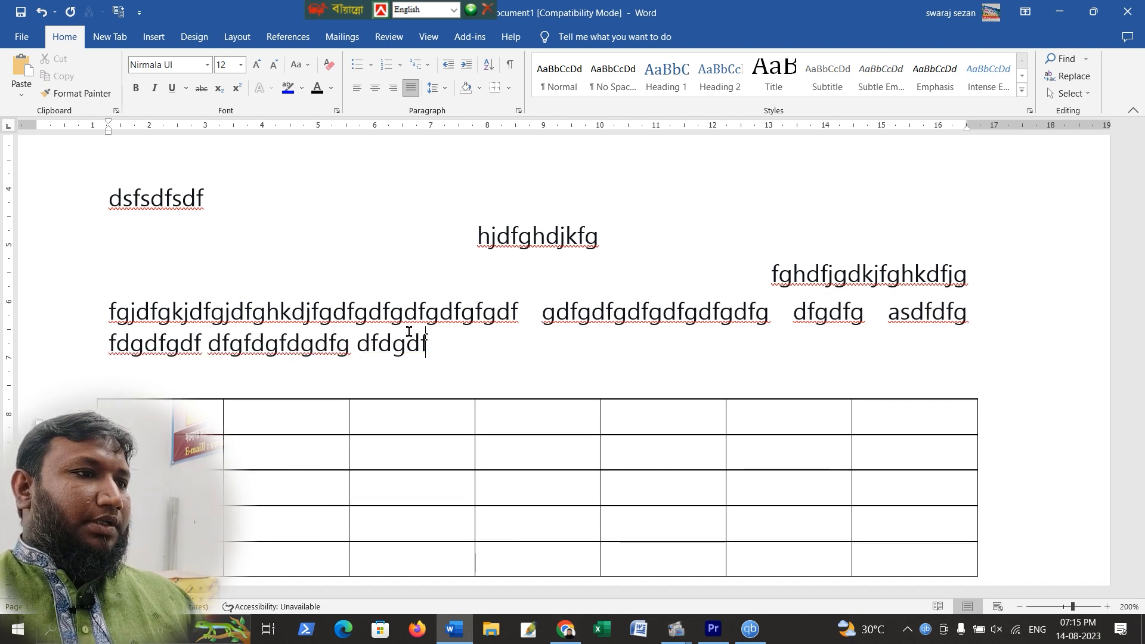
text(gdfgfdg dfgdfg)
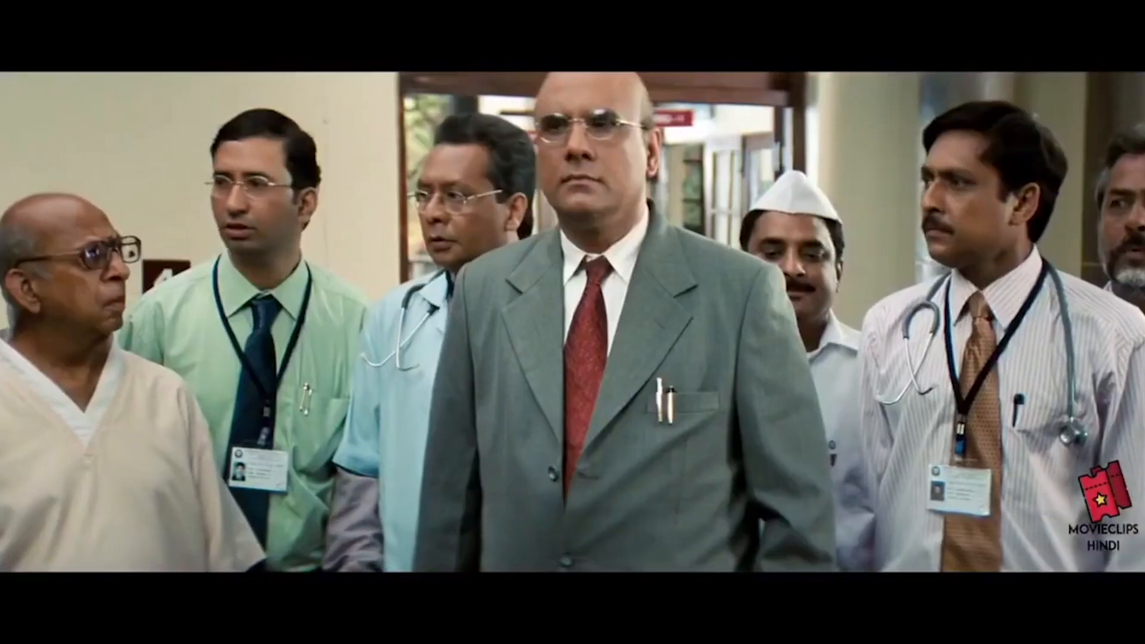
Select all the sample lines below the paragraph and delete them
drag(108, 269, 625, 420)
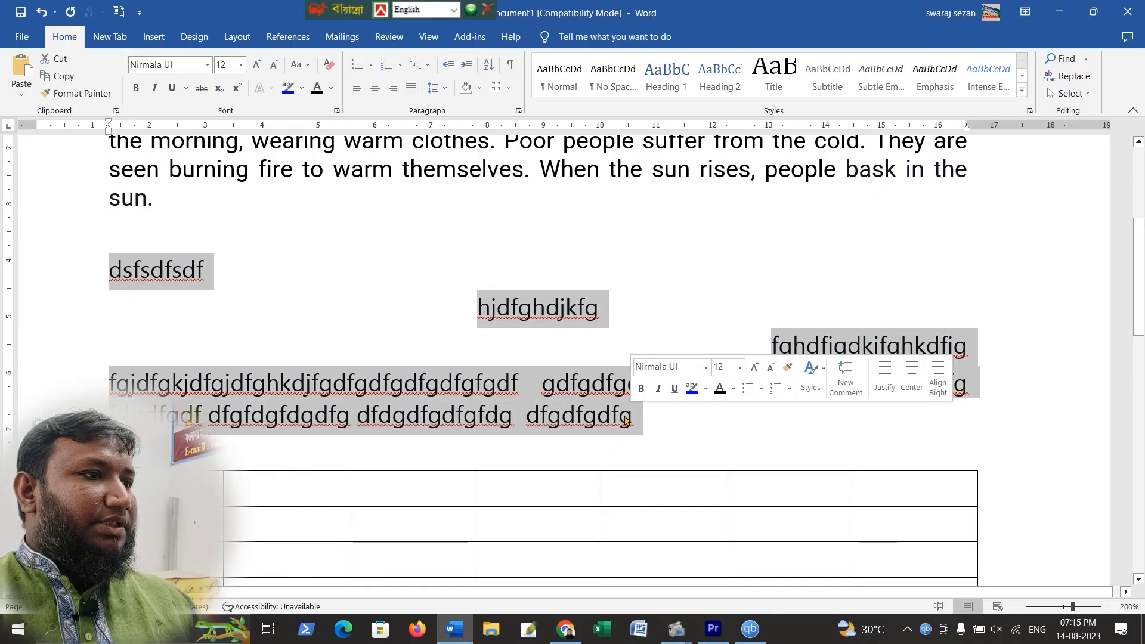
key(Delete)
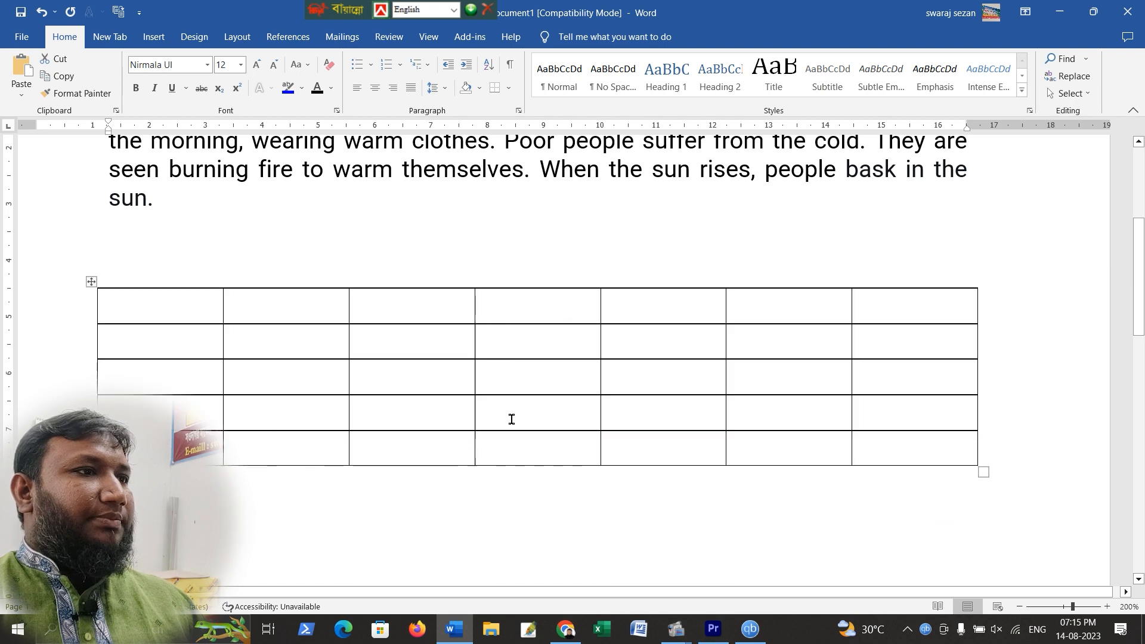
Centre and underline the title 'A winter morning'
scroll(463, 396, up, 3)
drag(109, 266, 306, 267)
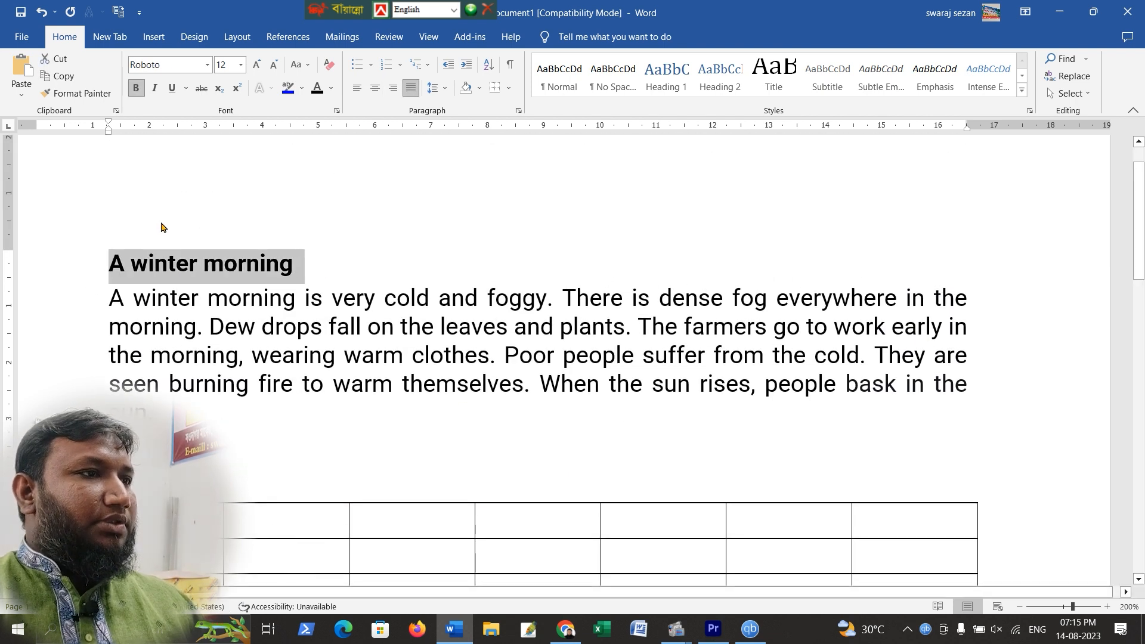
click(376, 90)
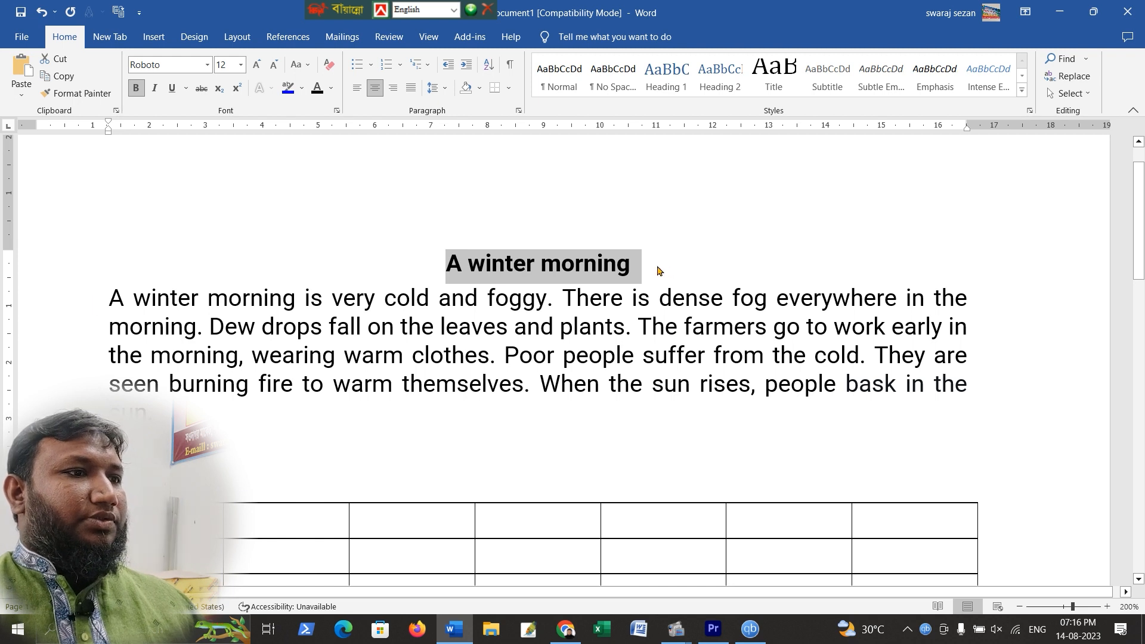
click(172, 88)
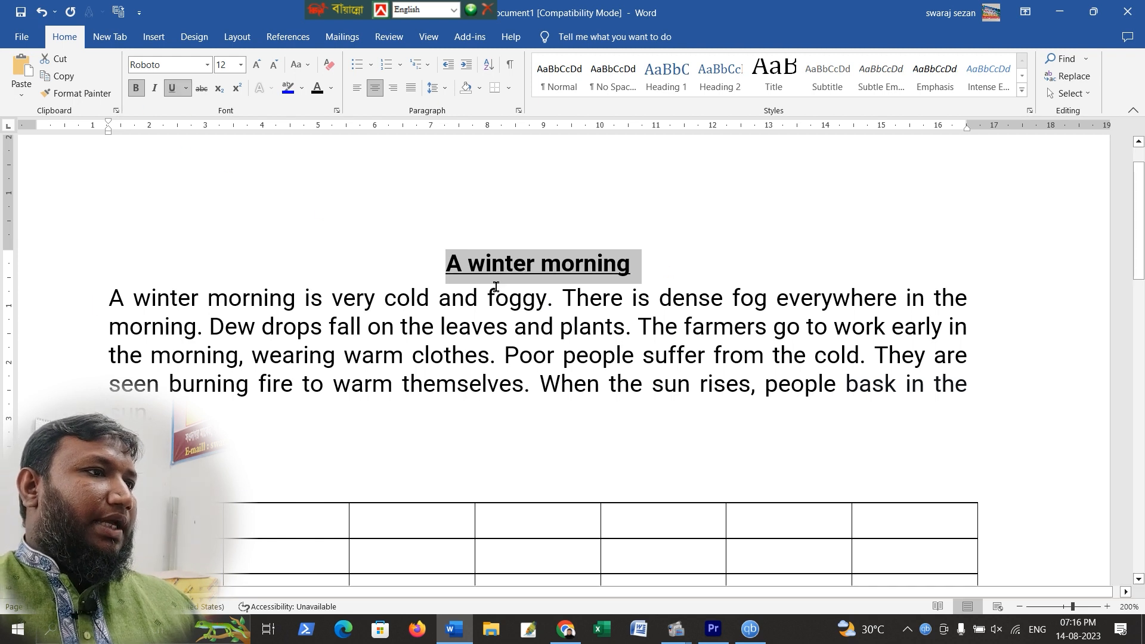
Try highlighting the title in green, then undo the highlight
click(667, 337)
triple_click(511, 264)
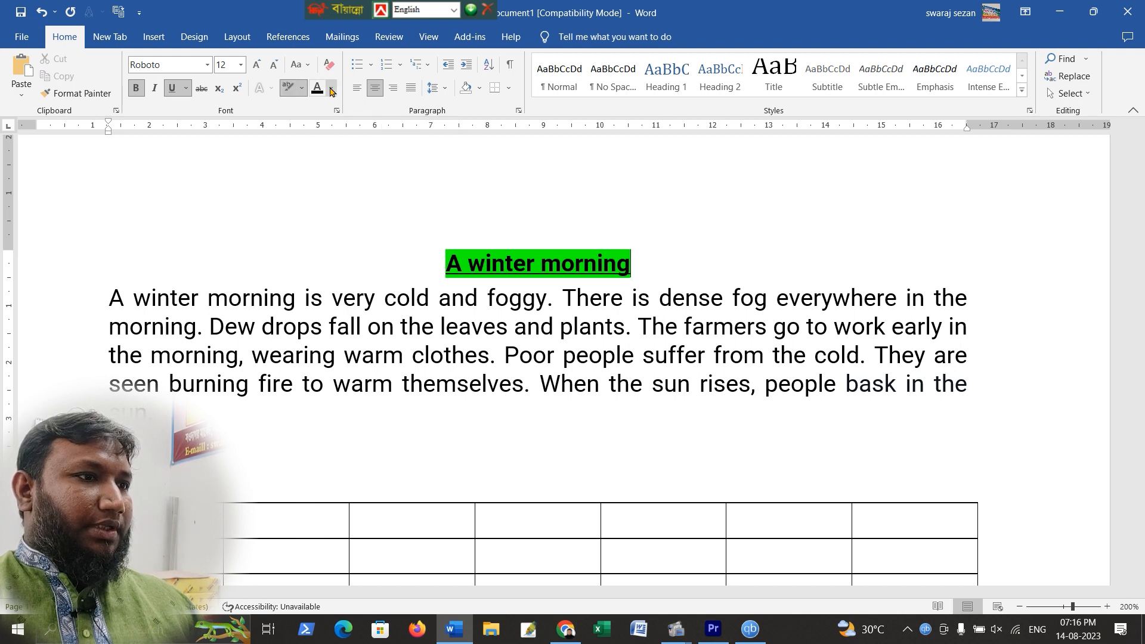
click(304, 89)
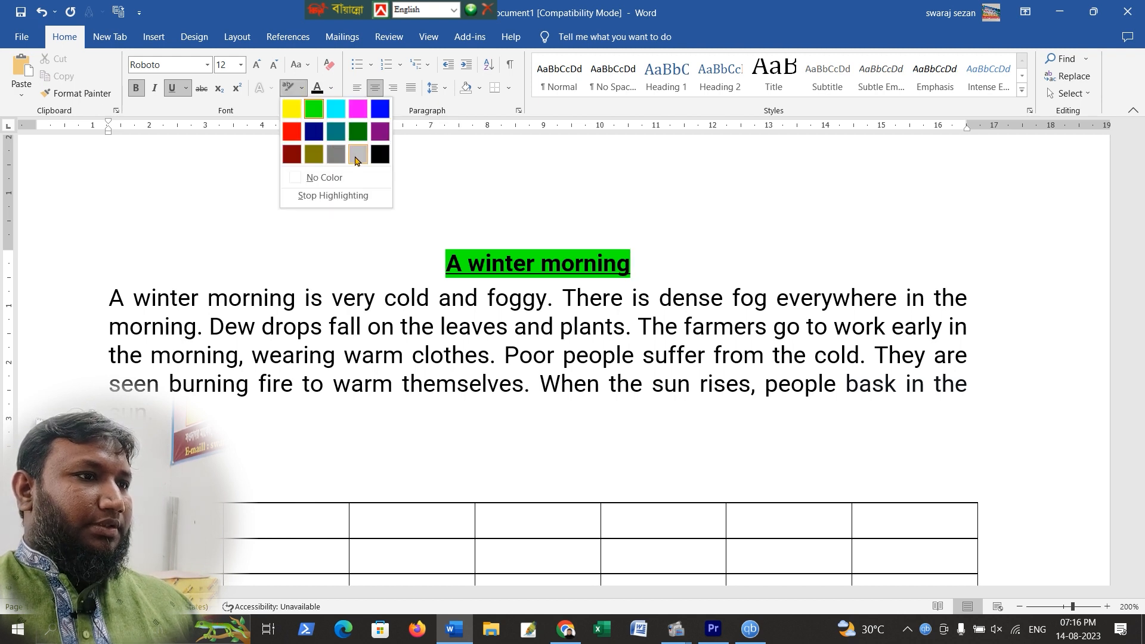
click(467, 240)
drag(475, 268, 631, 264)
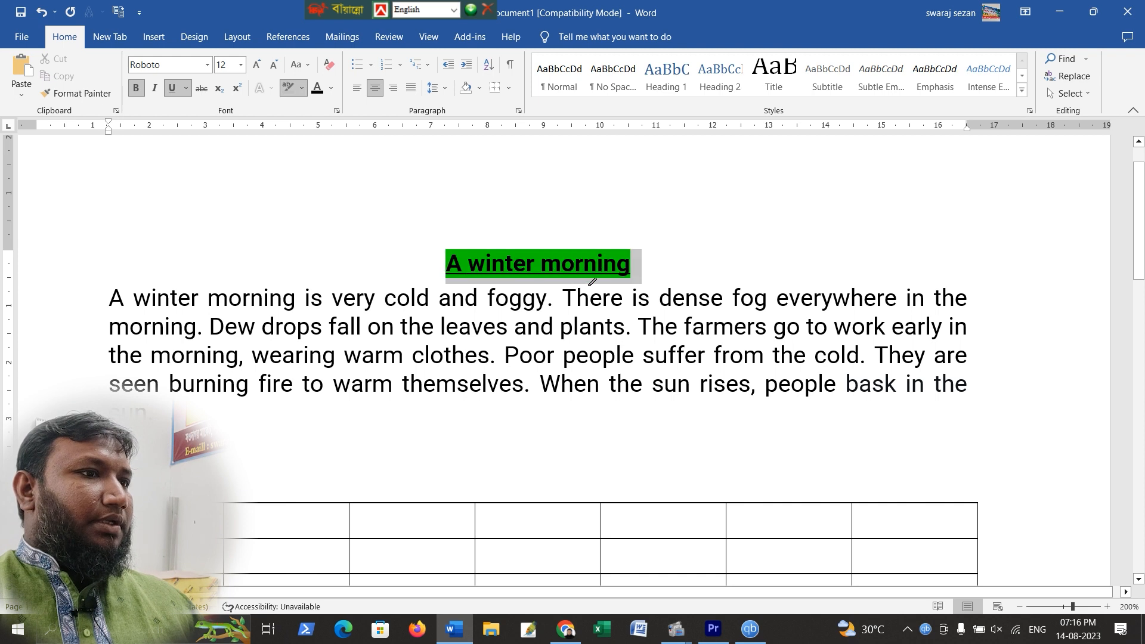
key(ctrl+z)
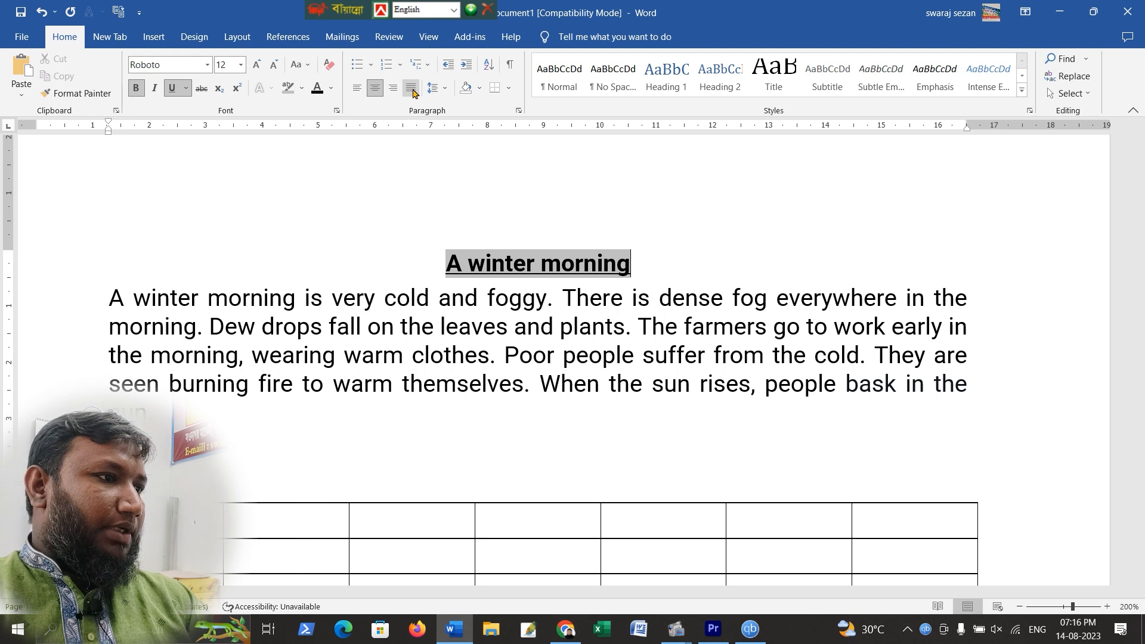
Start an arrow-bulleted list on a new line below the paragraph
click(199, 413)
key(Return)
key(Return)
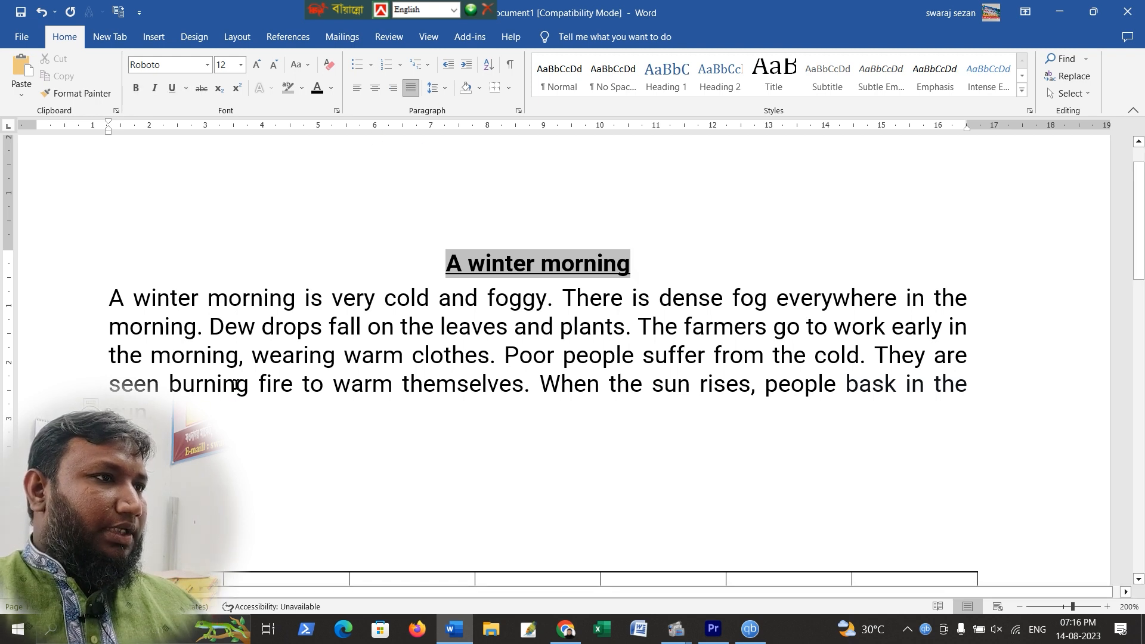
click(371, 65)
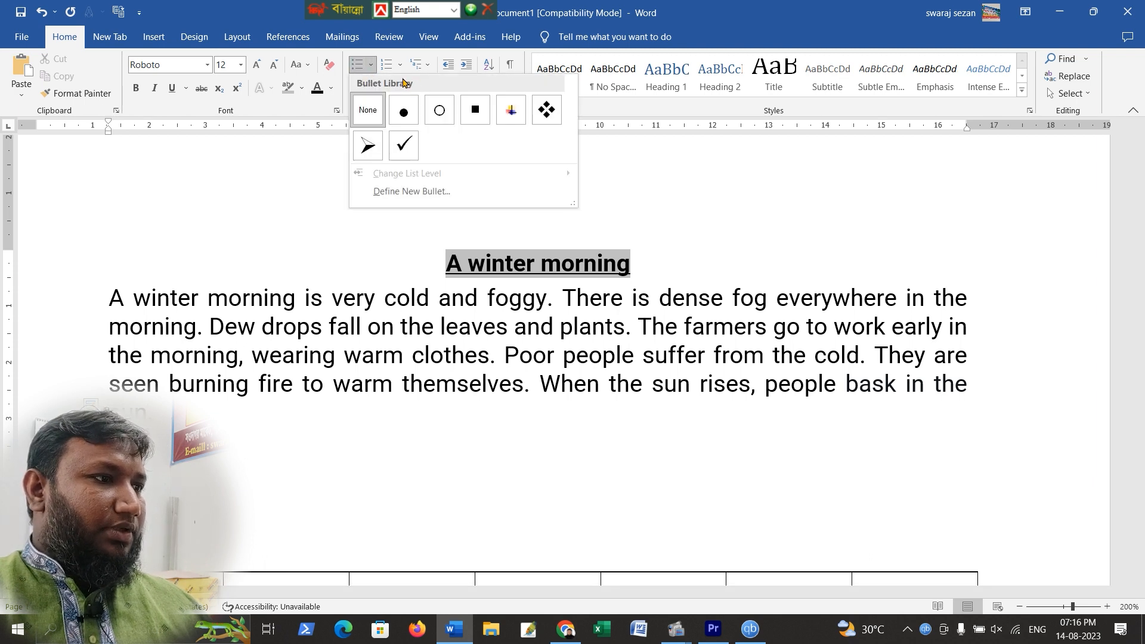
click(369, 146)
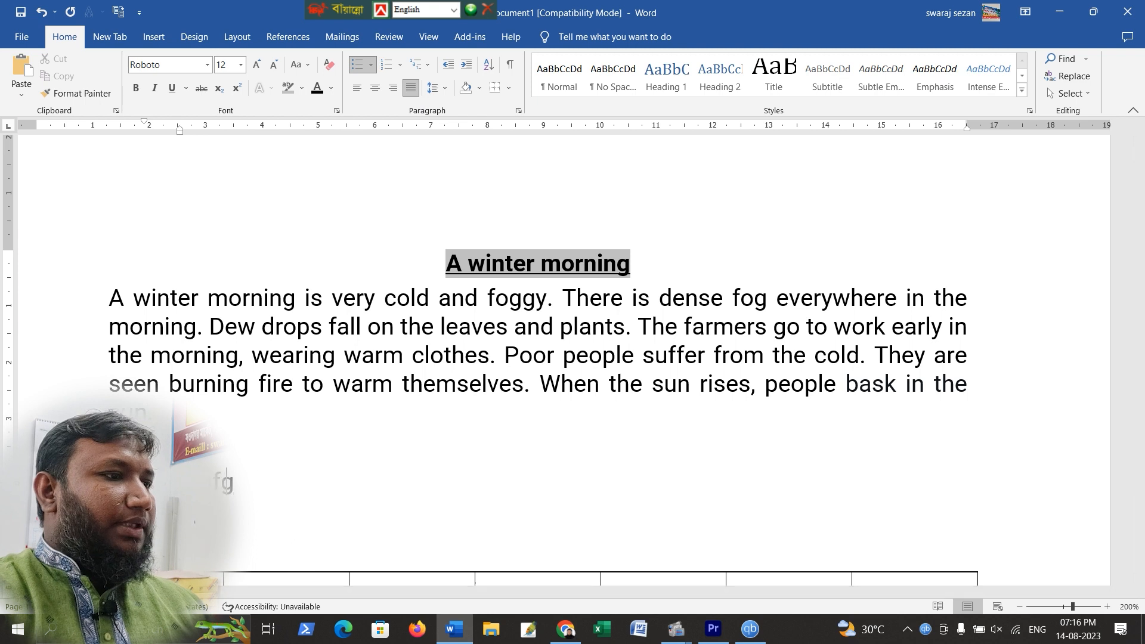
Type three list items: jhgfgjfdjkgjdfhgjdfhghf, dhgjdhgkjdfgjkdfjkg and dfgjhdfkjghkdfjg
text(fgjfdjkgjdfhgjdfhghf)
key(Return)
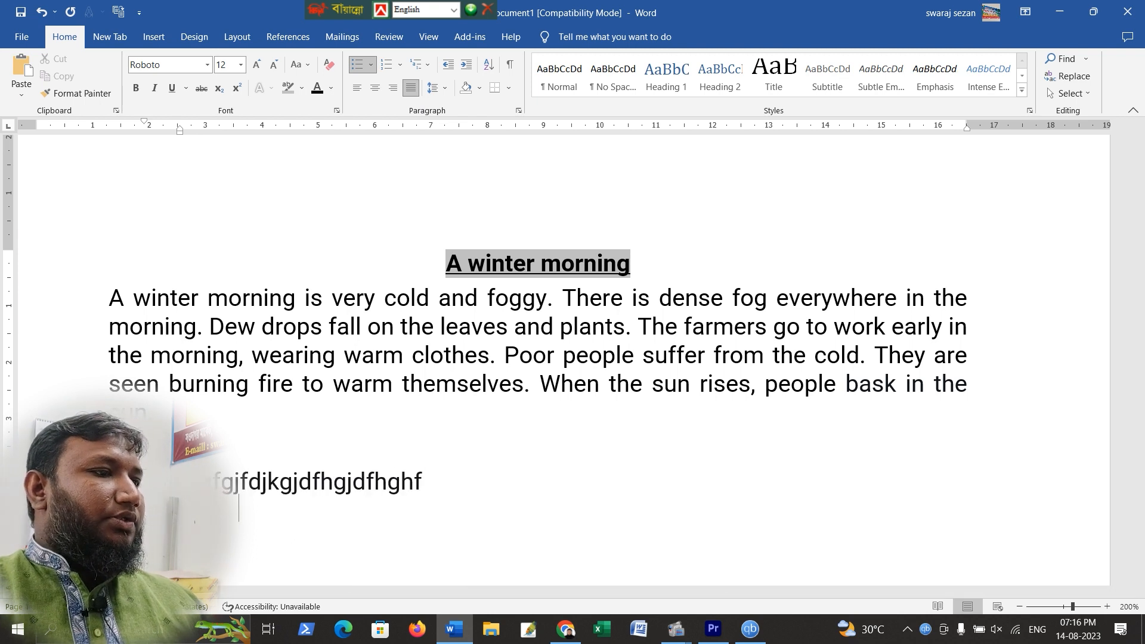
text(jdhgkjdfgjkdfjkg)
key(Return)
scroll(293, 445, down, 2)
text(dfgjhdfkjghkdfjg)
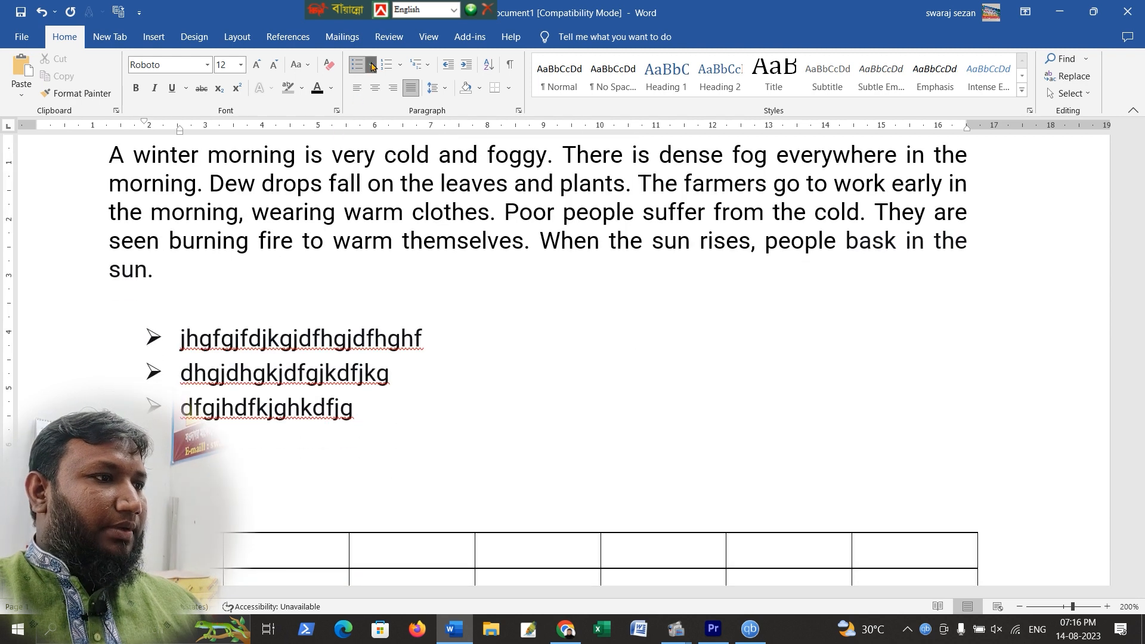
Define a new picture bullet for the list using the image 1613209268835.jpg from the Documents folder
click(370, 65)
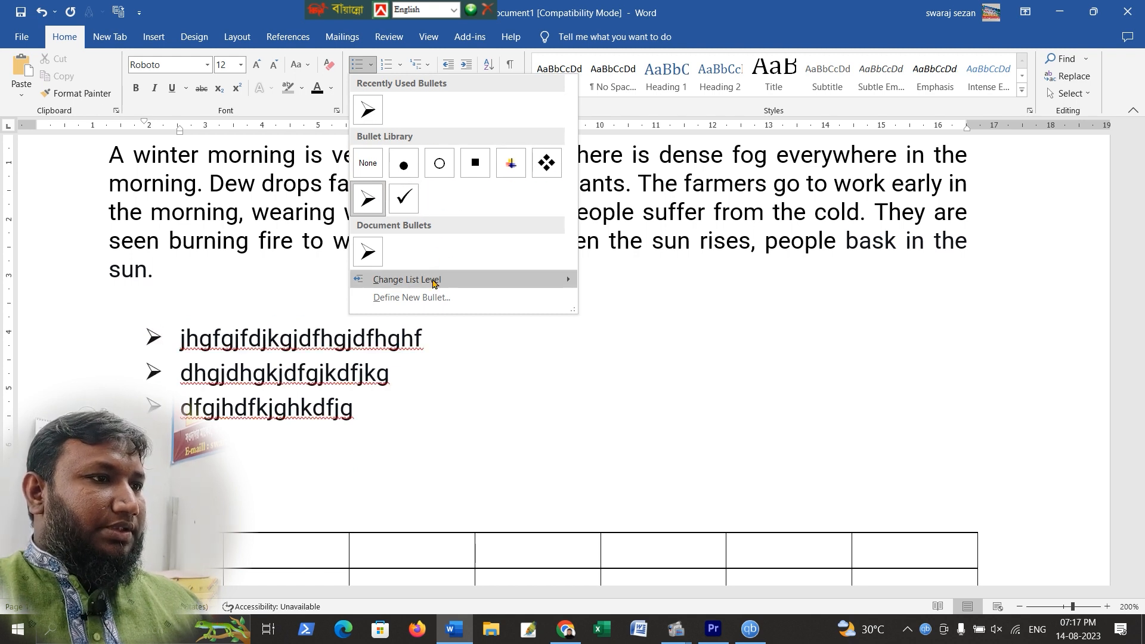
mouse_move(407, 282)
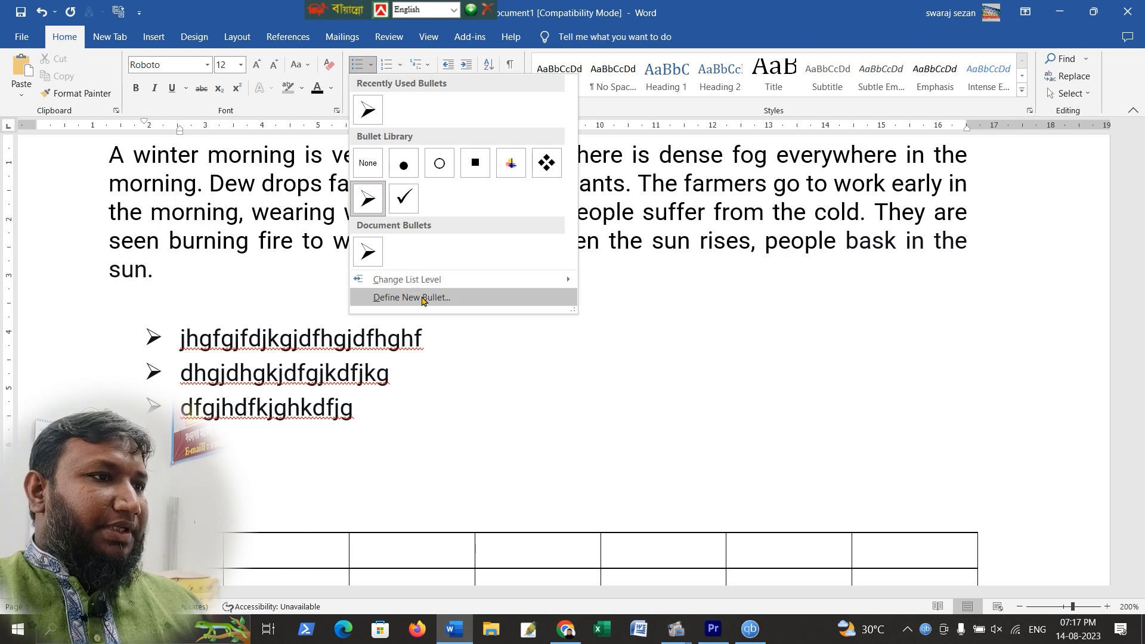
click(444, 298)
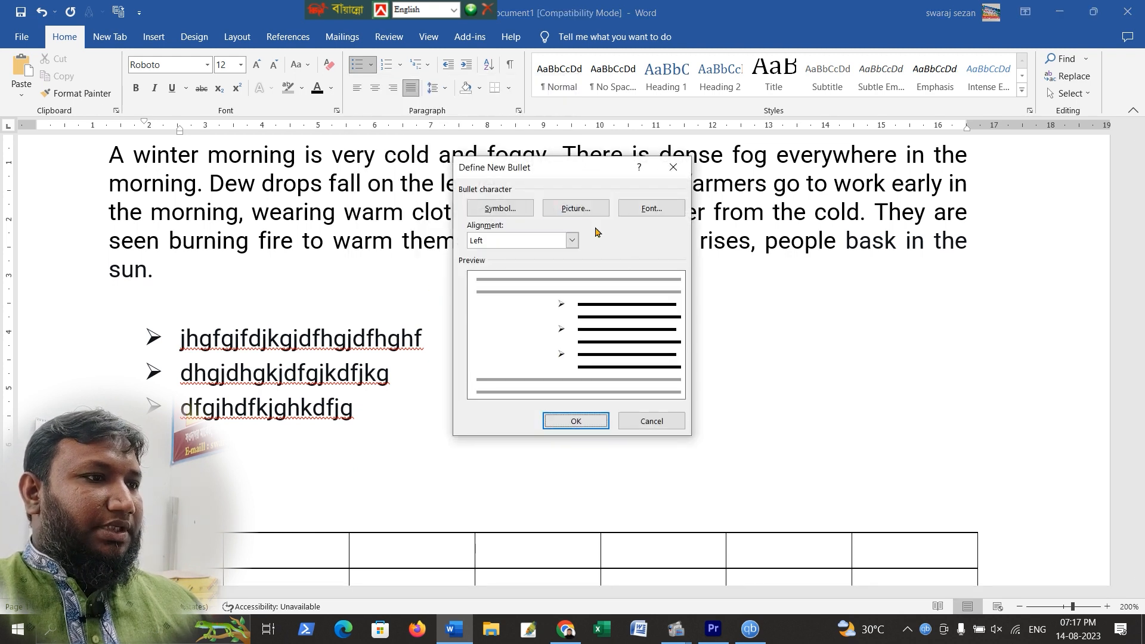
click(591, 209)
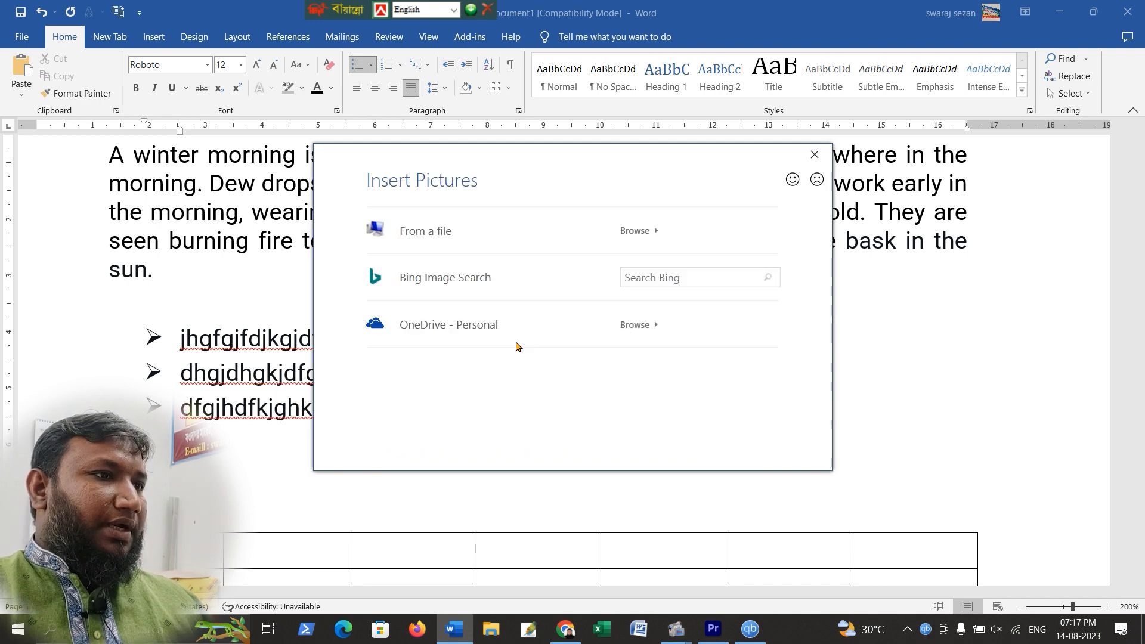
click(567, 231)
right_click(654, 173)
mouse_move(687, 180)
click(862, 182)
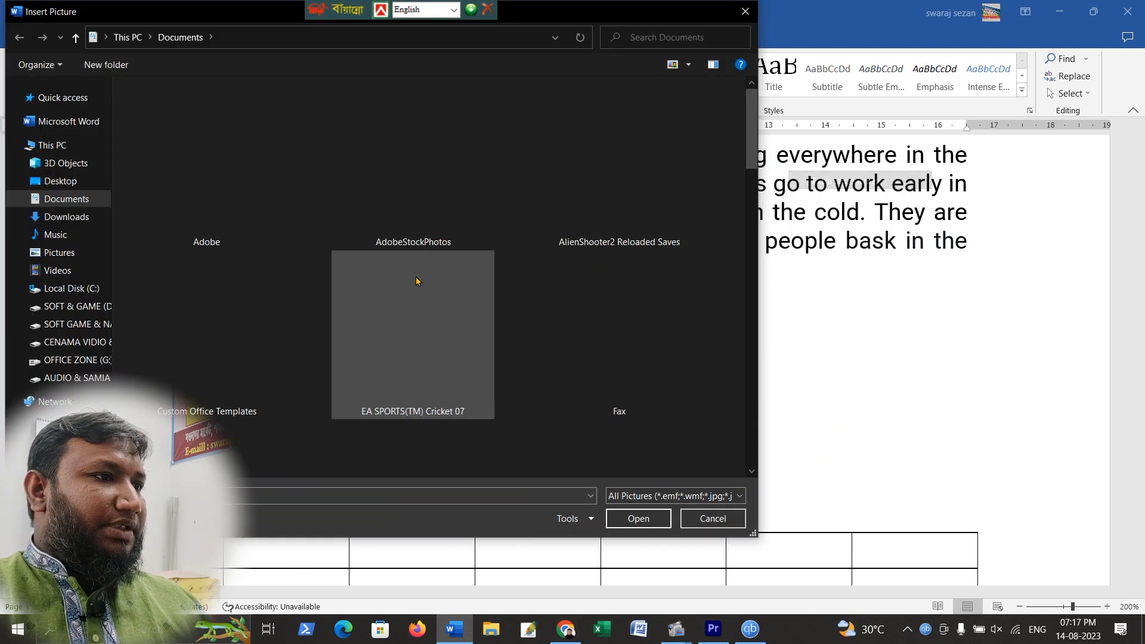
scroll(572, 241, down, 10)
scroll(572, 241, down, 5)
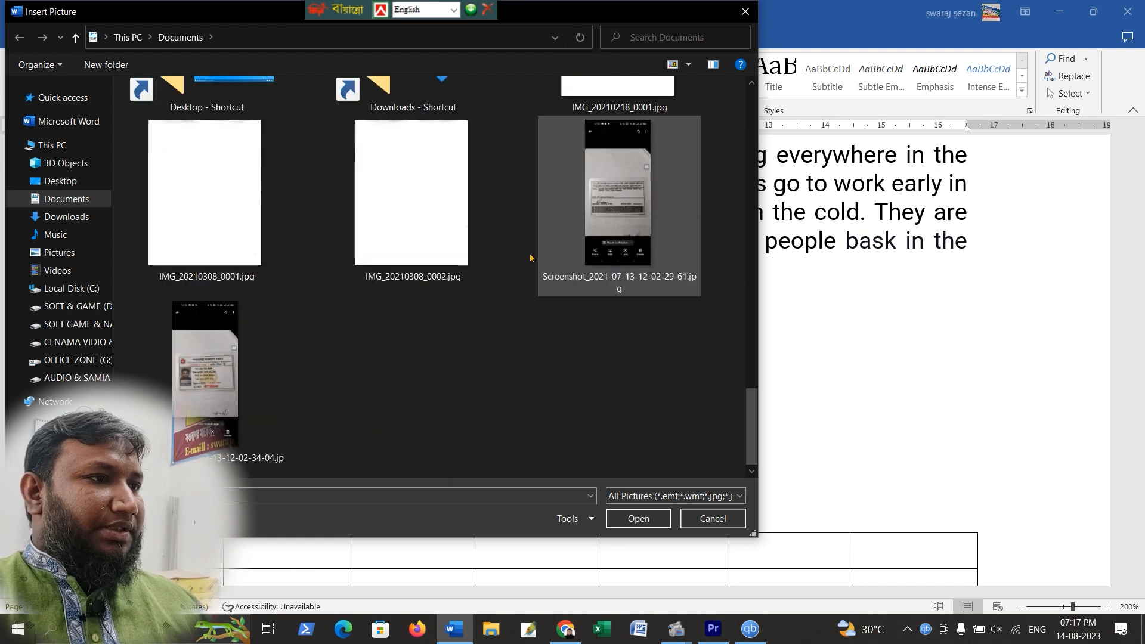
scroll(477, 357, up, 8)
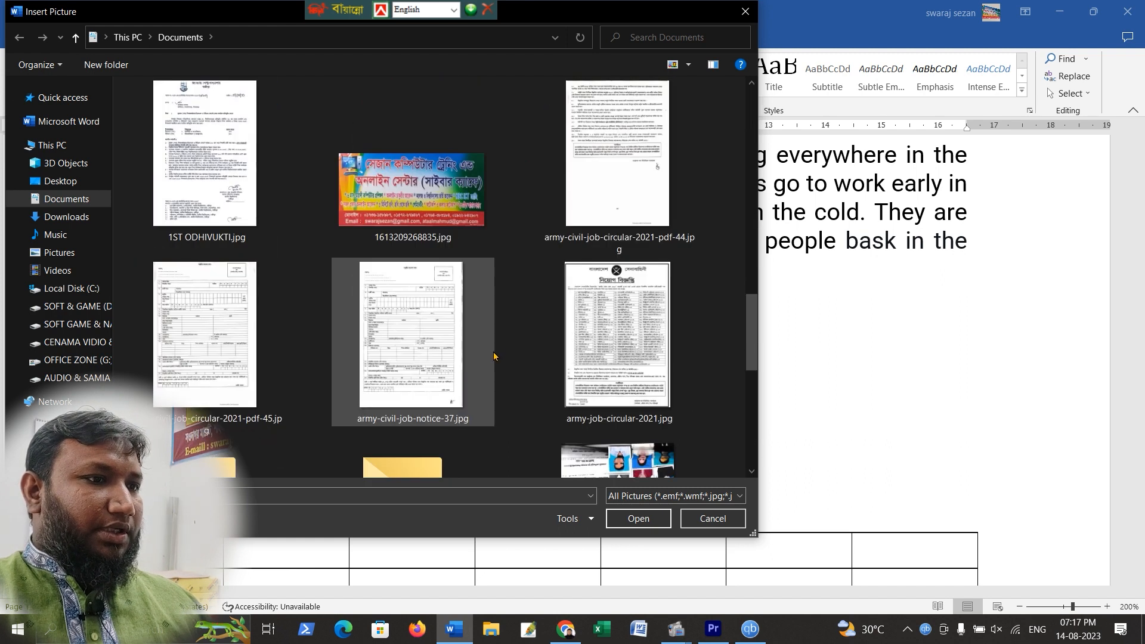
click(394, 188)
click(634, 520)
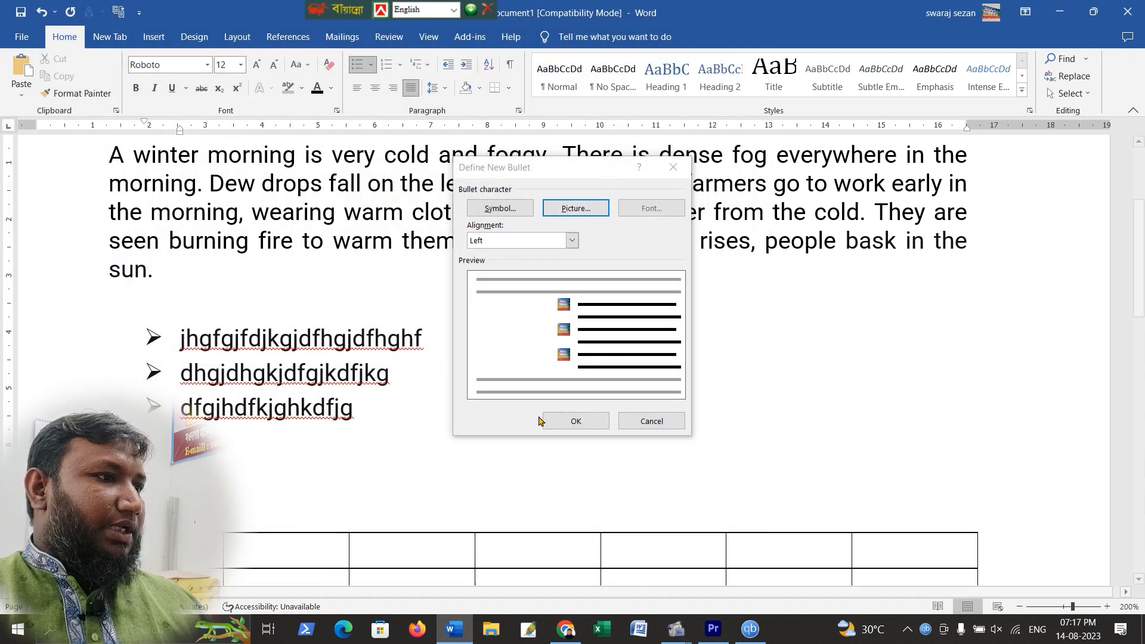
click(574, 424)
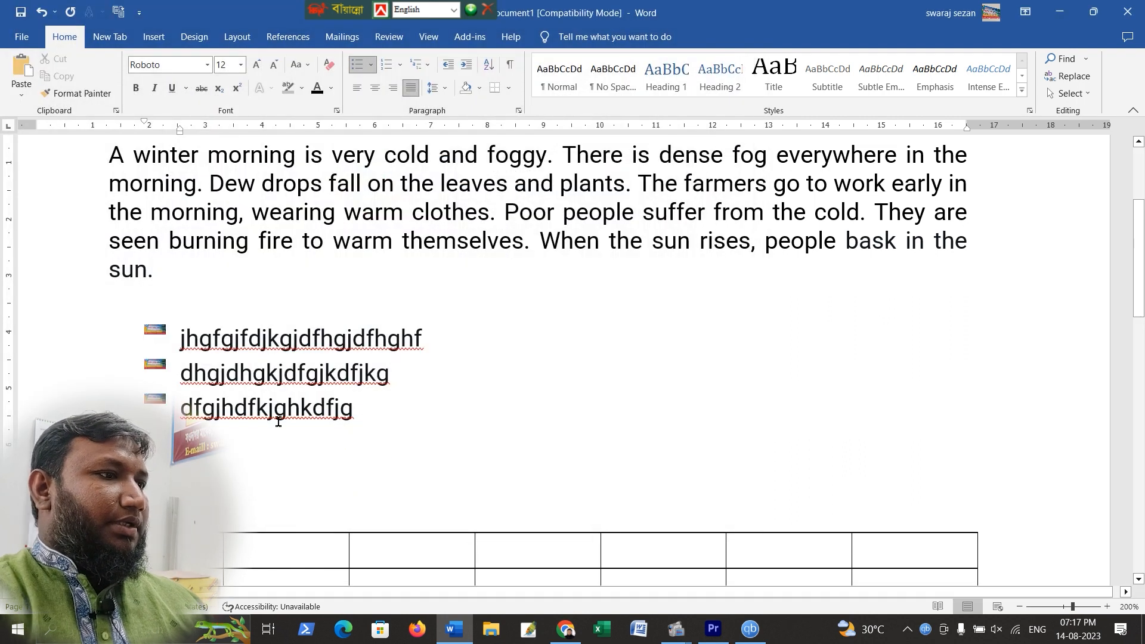
Add three more bulleted items: fsdfsdfsadf, fsdjhfkjasdfhk and asjdfjksadf, plus an empty line below
key(Return)
text(dfsdfsadf)
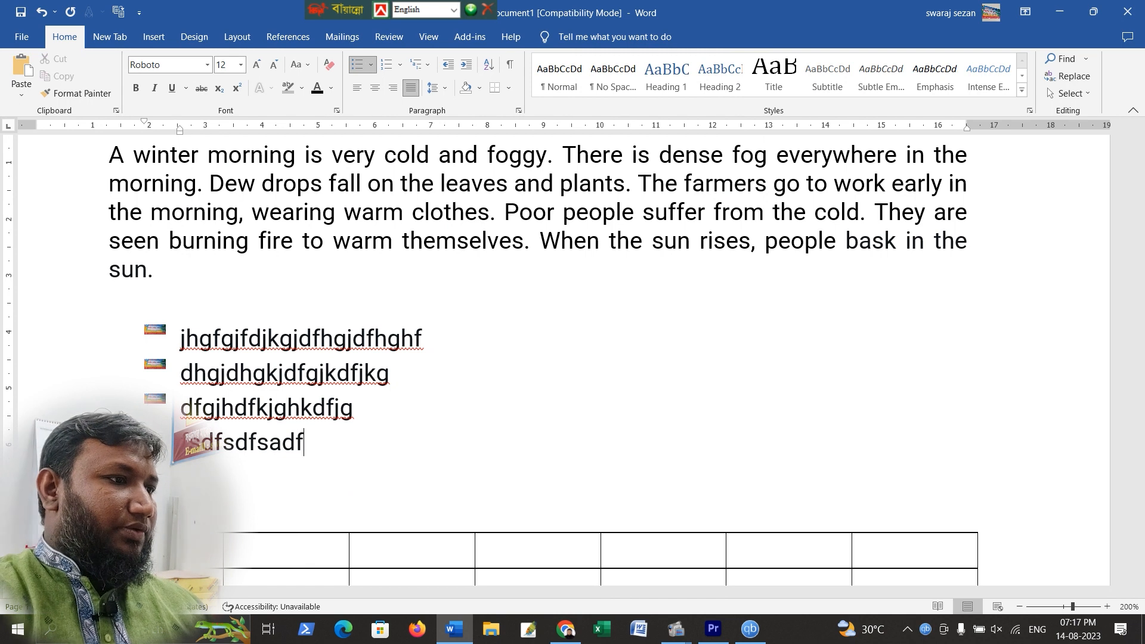
key(Return)
text(djhfkjasdfhk)
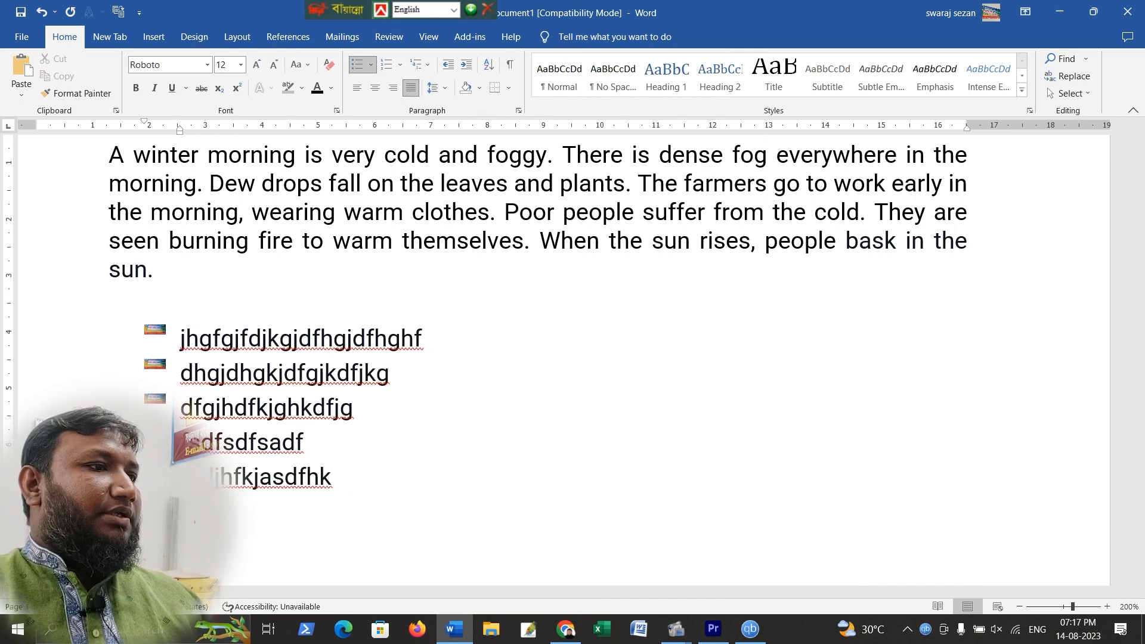
key(Return)
text(dlfjksadf)
scroll(242, 383, down, 4)
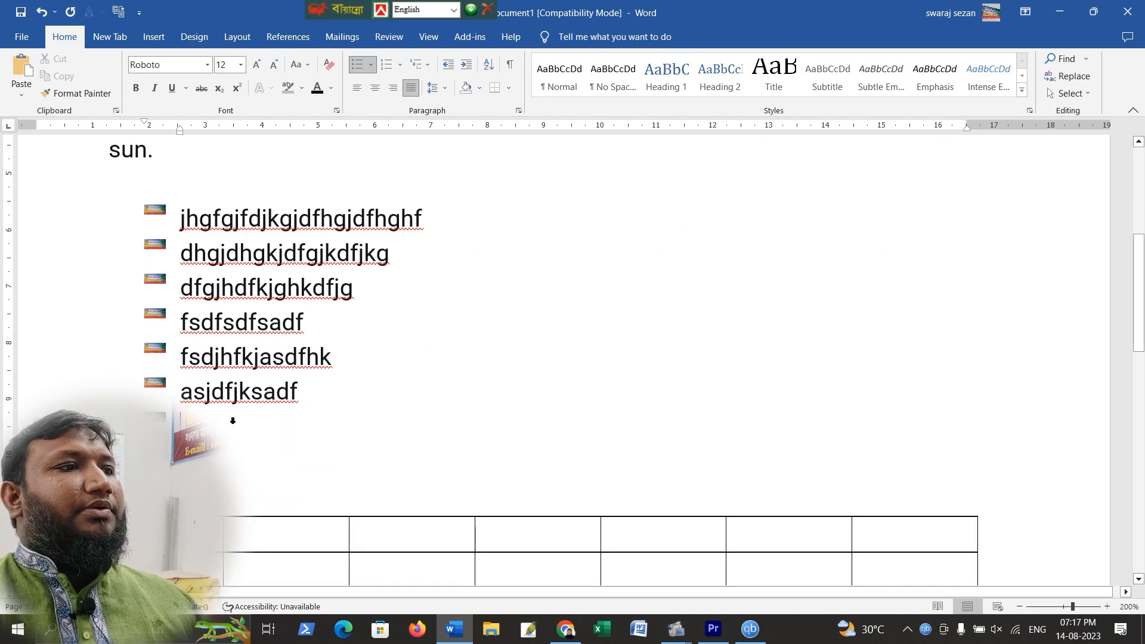
key(Return)
scroll(243, 352, up, 3)
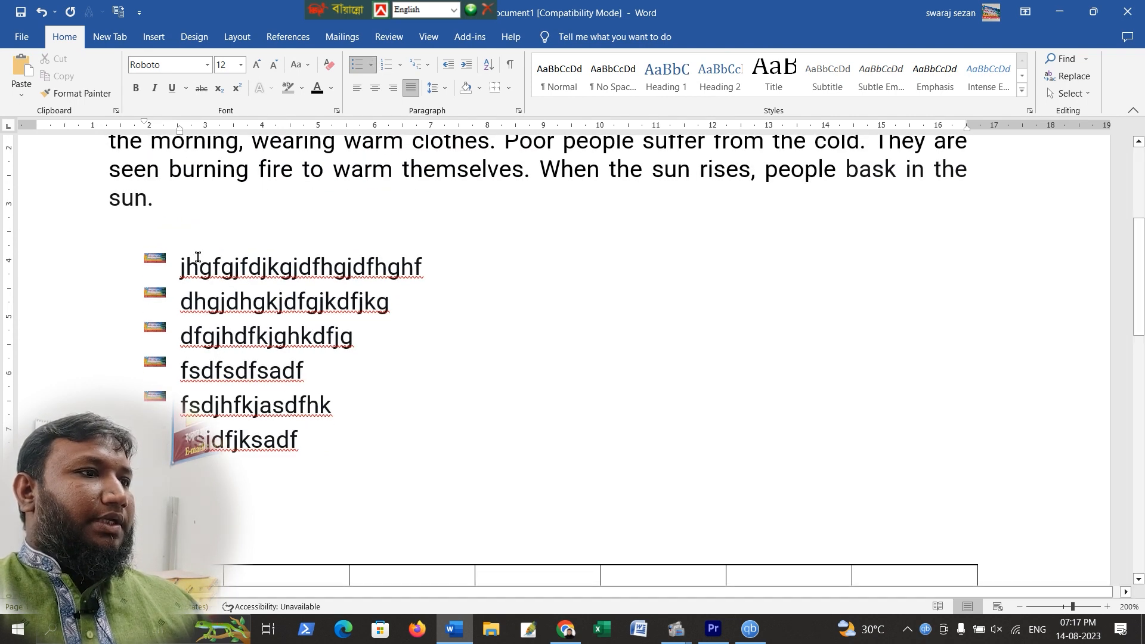
Change the whole list's bullets to the four-diamond bullet style
shift+click(340, 439)
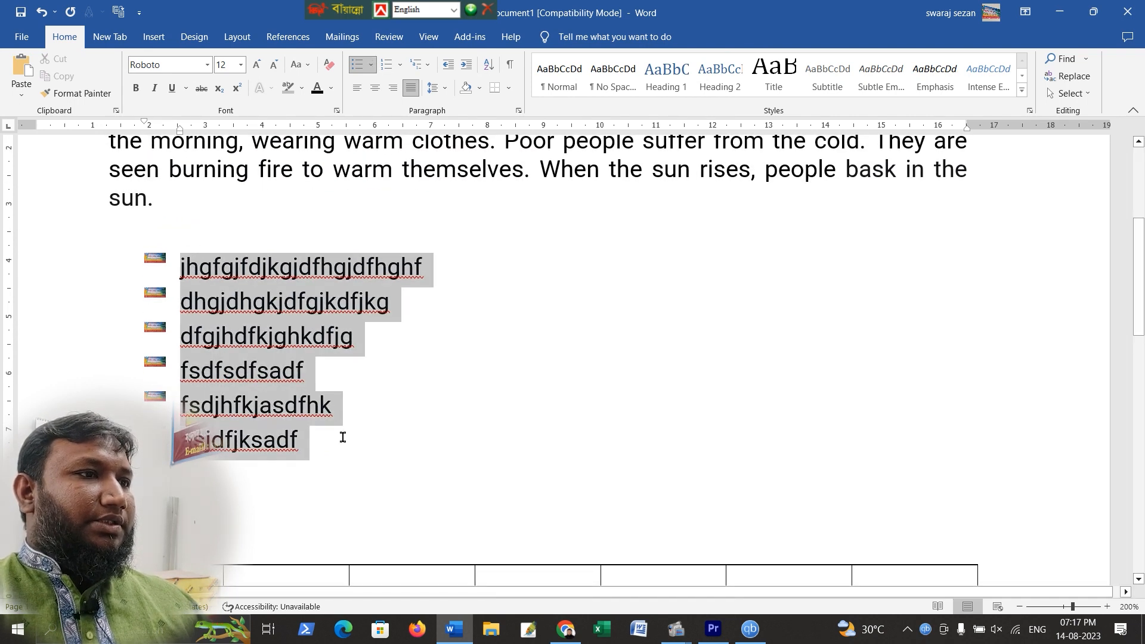
click(371, 65)
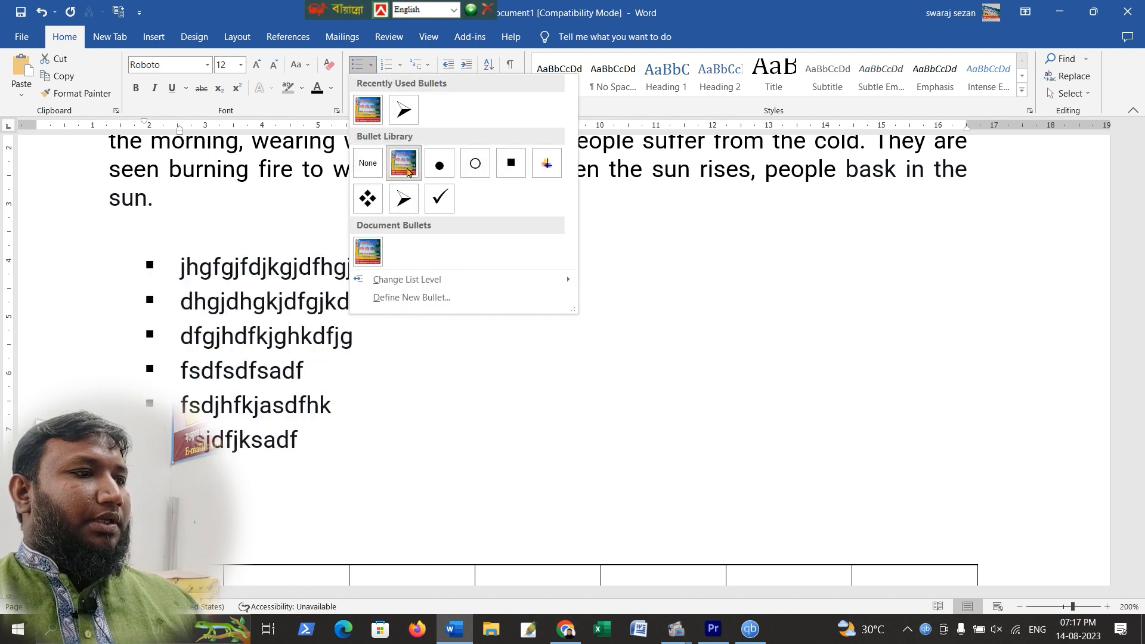
click(368, 199)
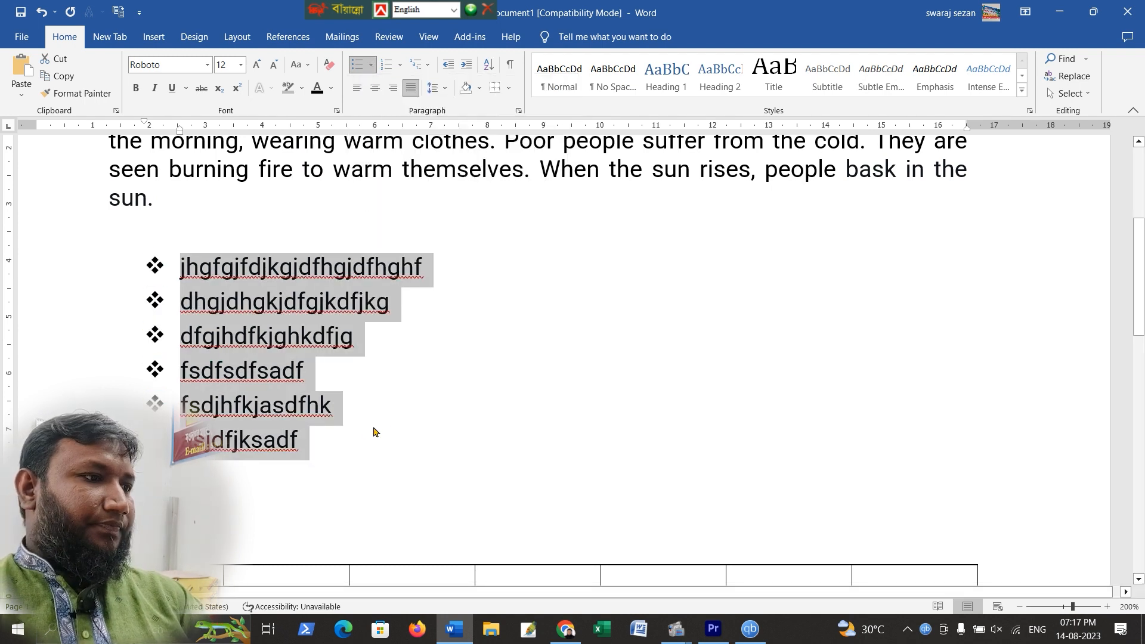
click(393, 424)
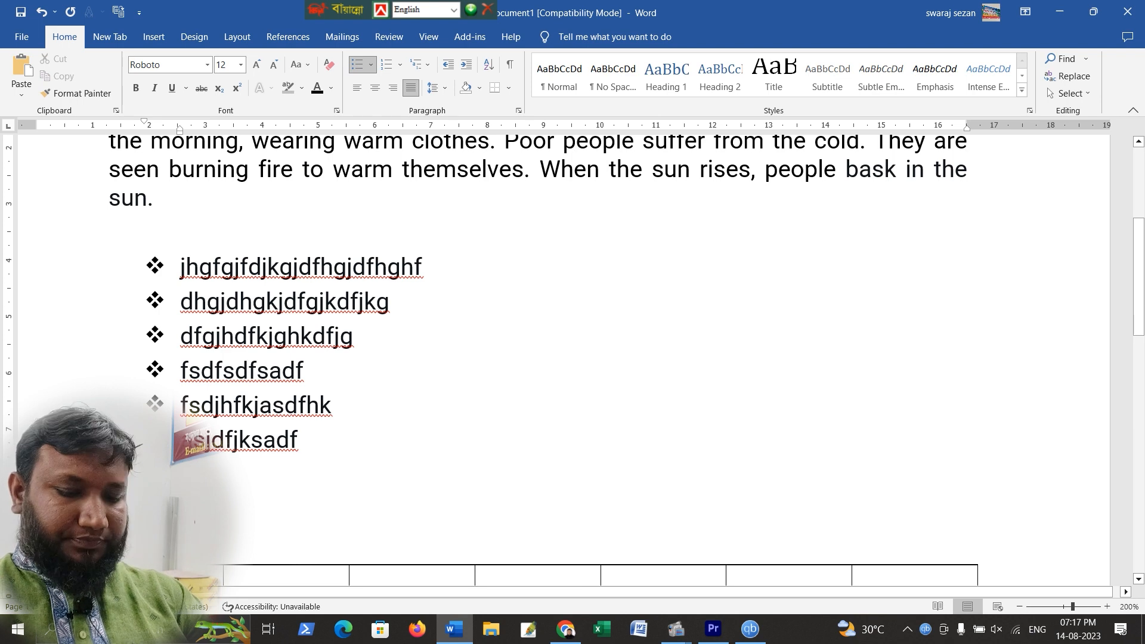
Delete the empty lines and the selected numbered items between the bullet list and the table
click(332, 443)
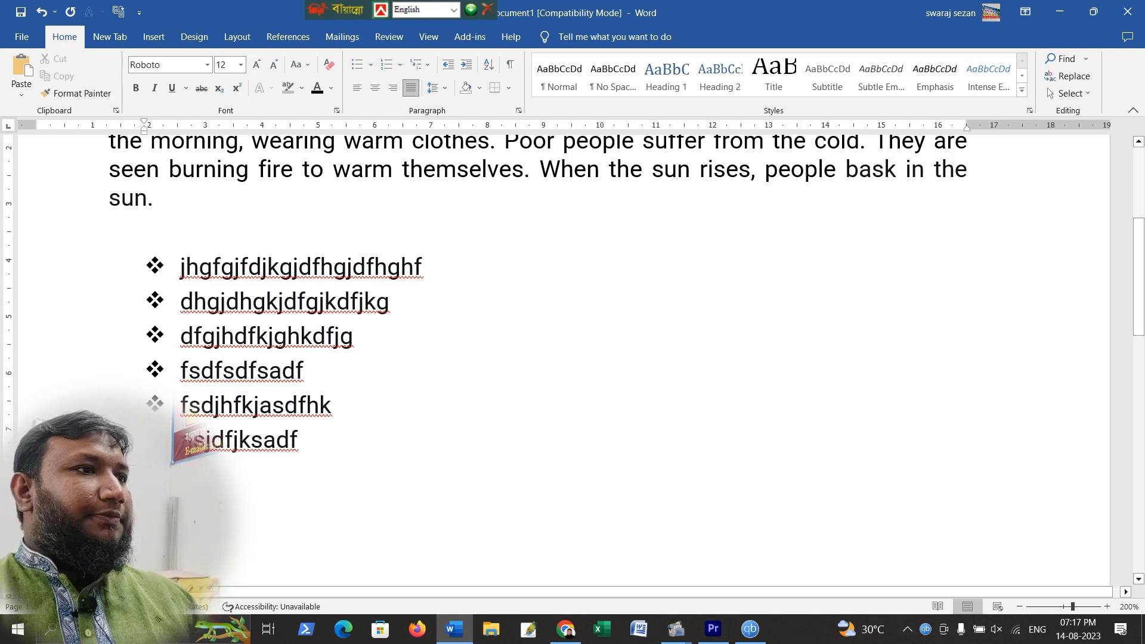
key(Delete)
key(Delete)
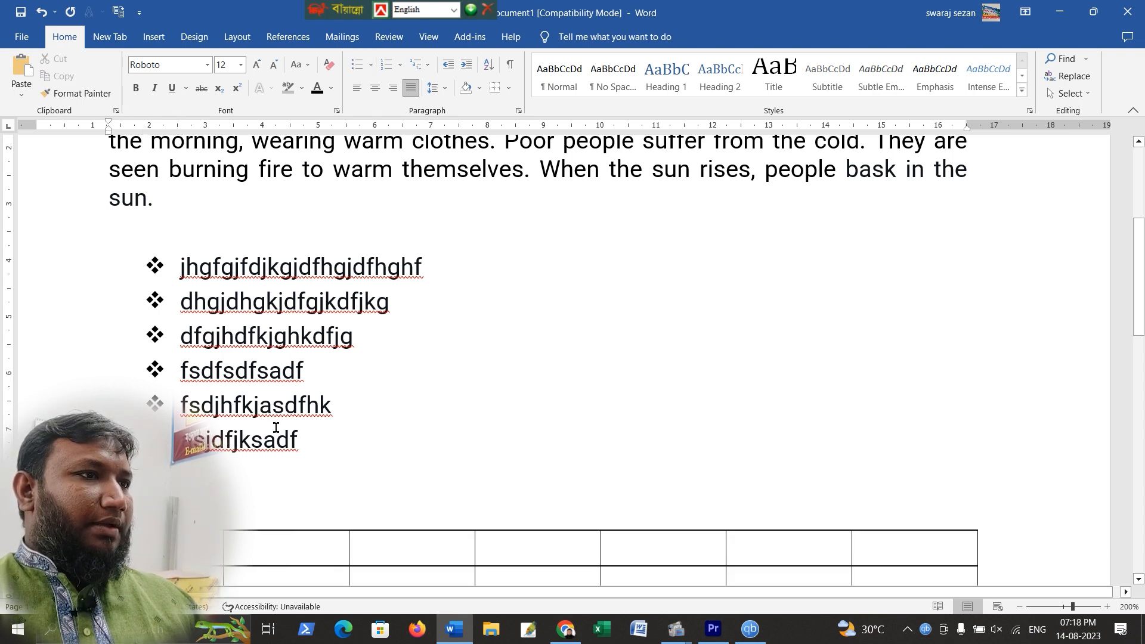
click(399, 65)
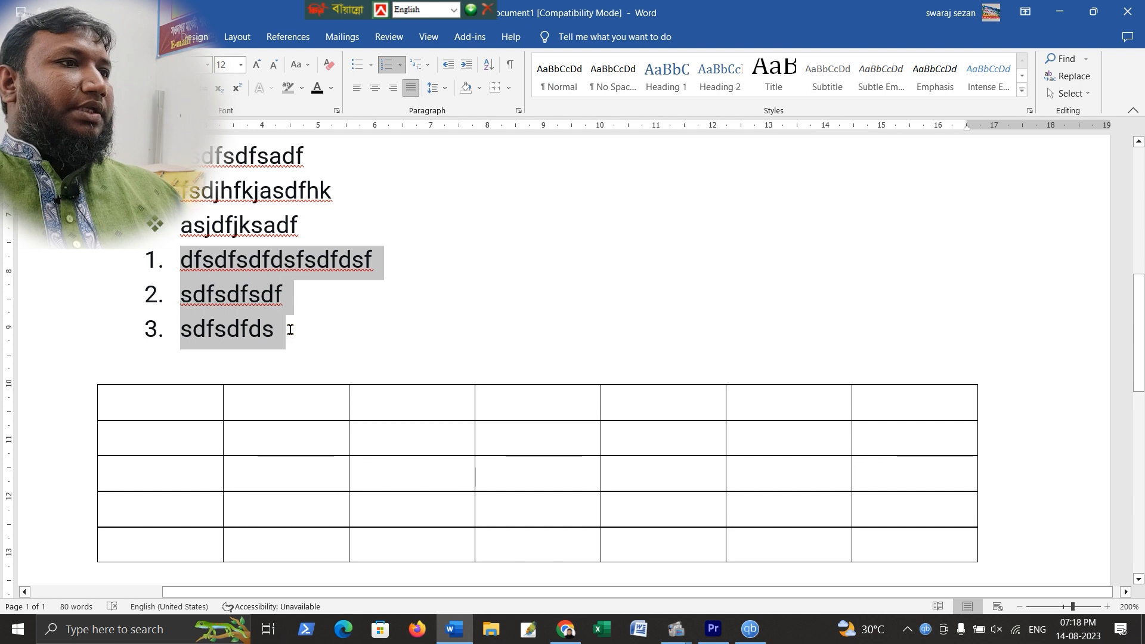
key(Delete)
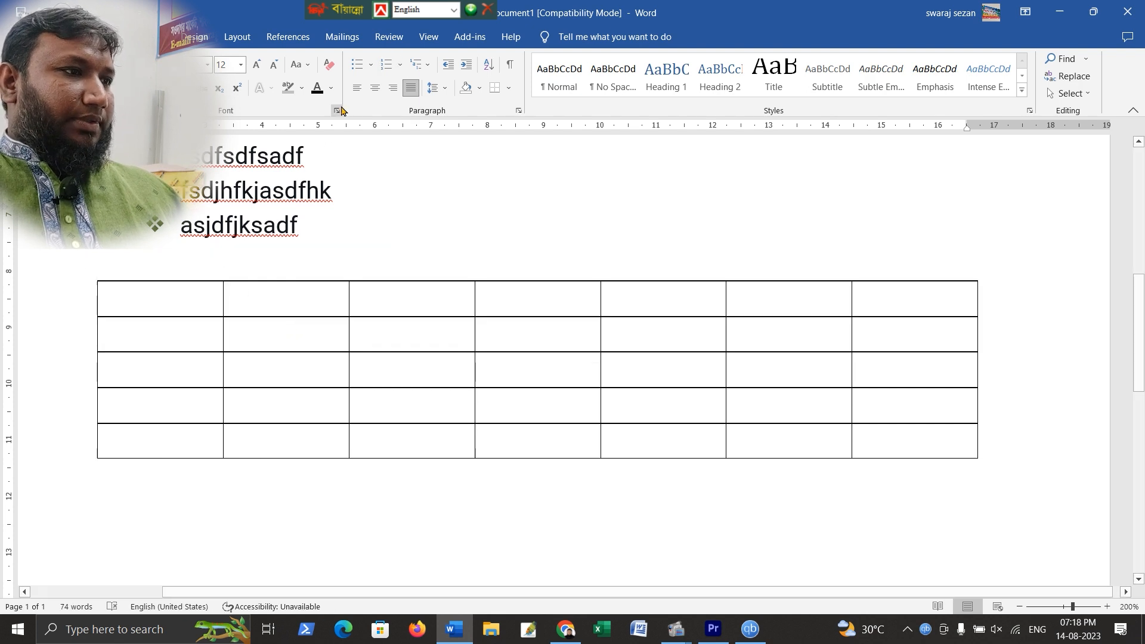
Start a 1. 2. 3. numbered list below the bullets with the item dfghdjkhskjdkjsdfhksdjf
click(399, 65)
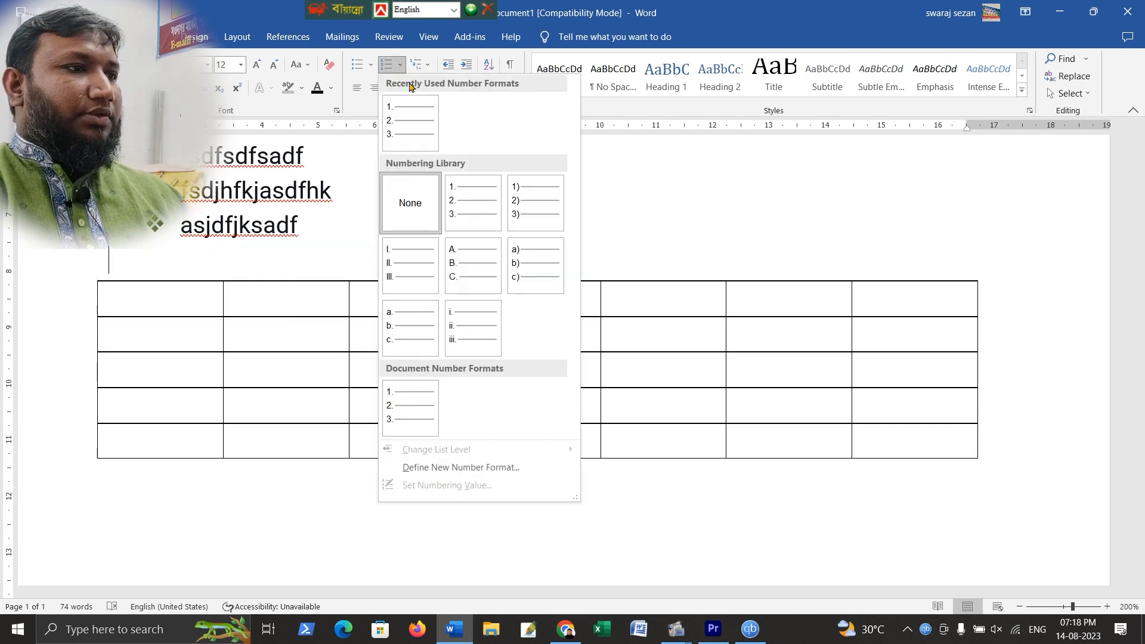
click(459, 194)
text(dfghdjkhskjdkjsdfhksdjf)
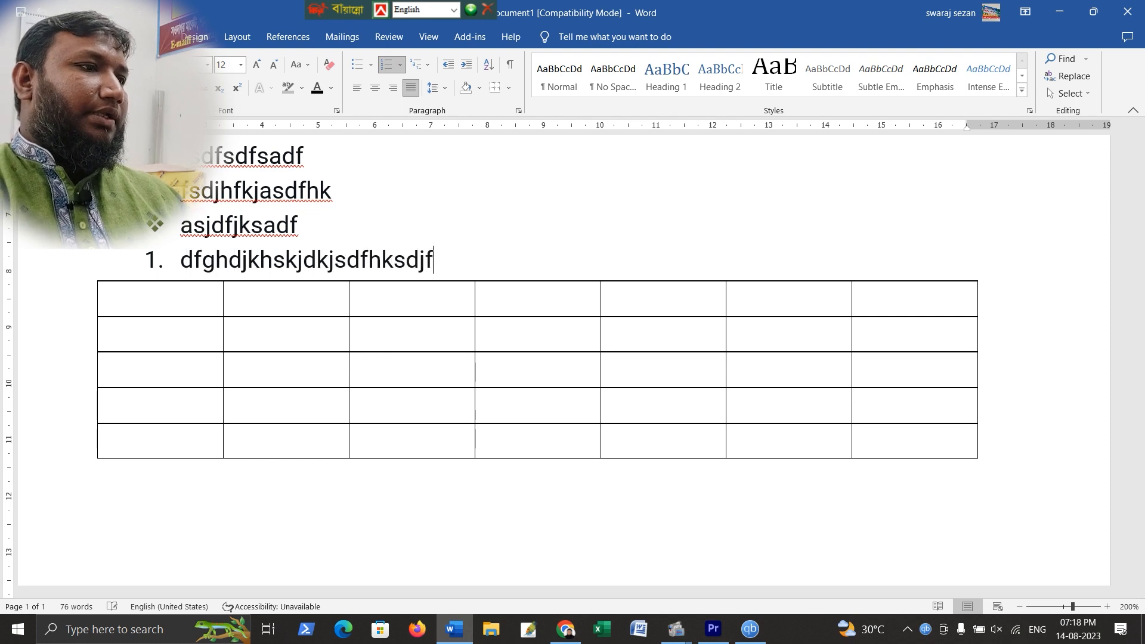
key(Return)
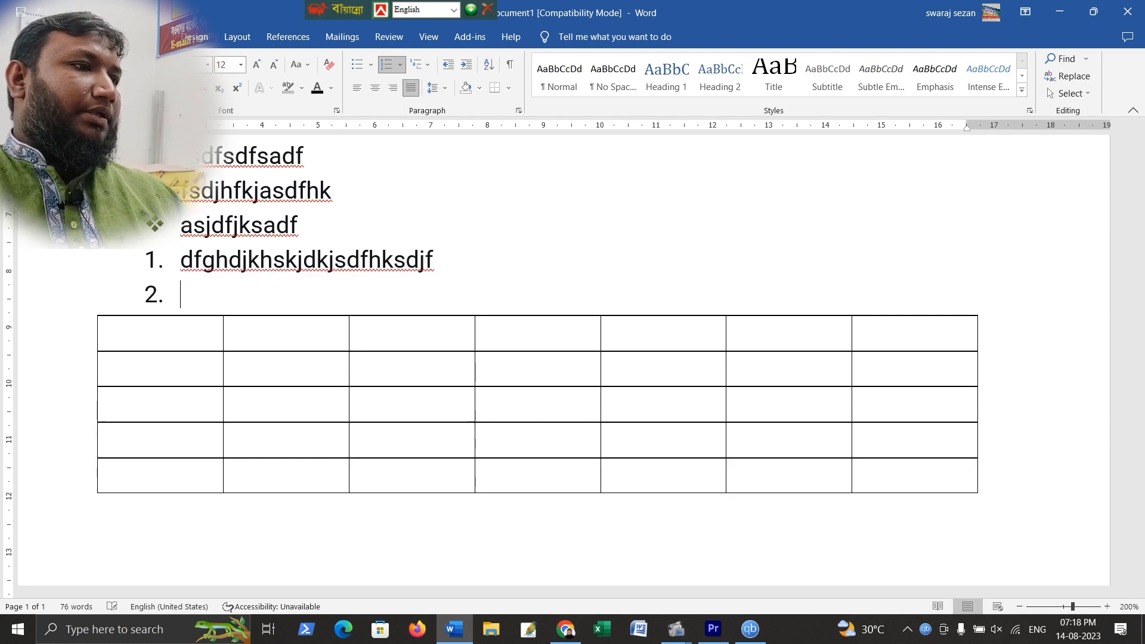
Type numbered items dsfjskdfhksdjf, sdjfhjksdfh and sdjfsjdkf
text(dsfjskdfhksdjf)
key(Return)
text(sdjfhjksdfh)
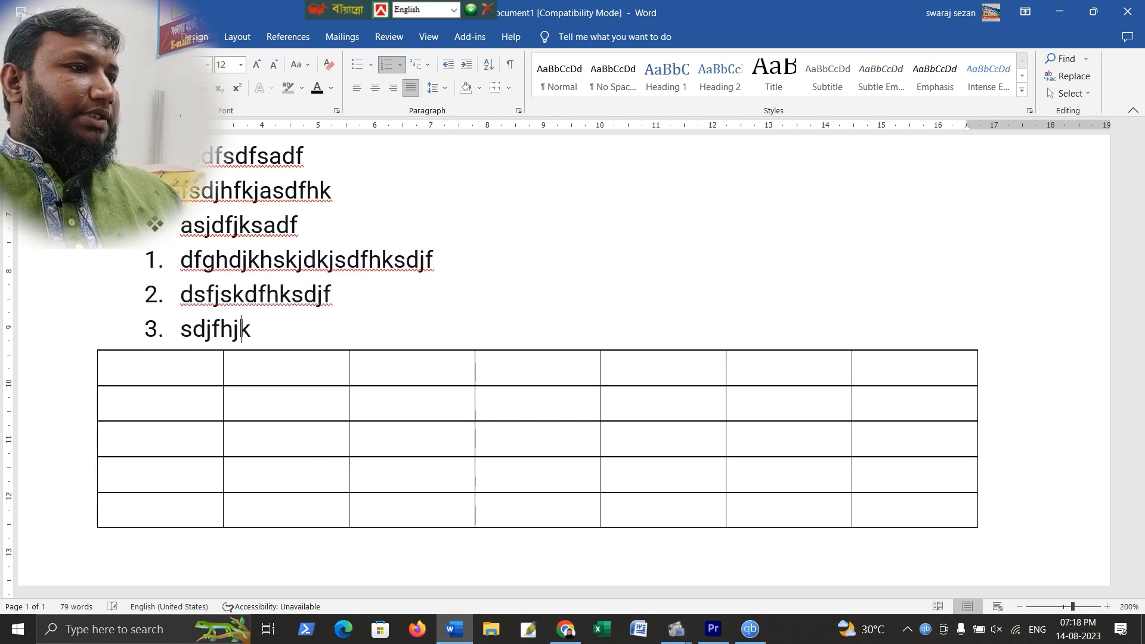
key(Return)
text(sdjfsjdkf)
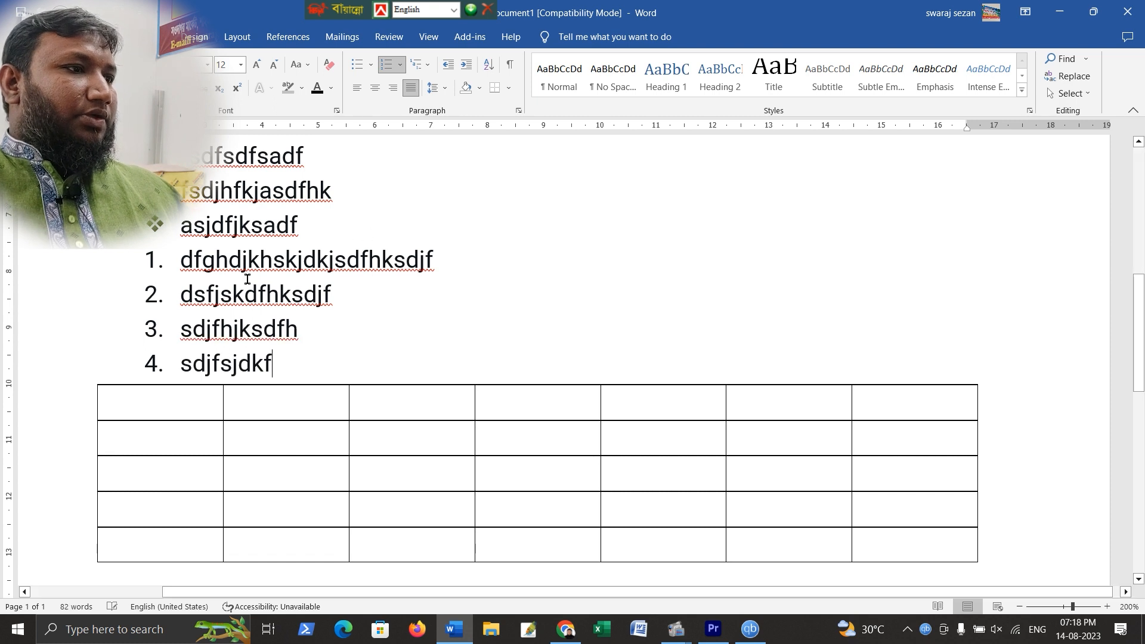
Number the cells of the table's first column with the 1. 2. 3. numbering format
scroll(173, 263, down, 3)
drag(177, 258, 177, 388)
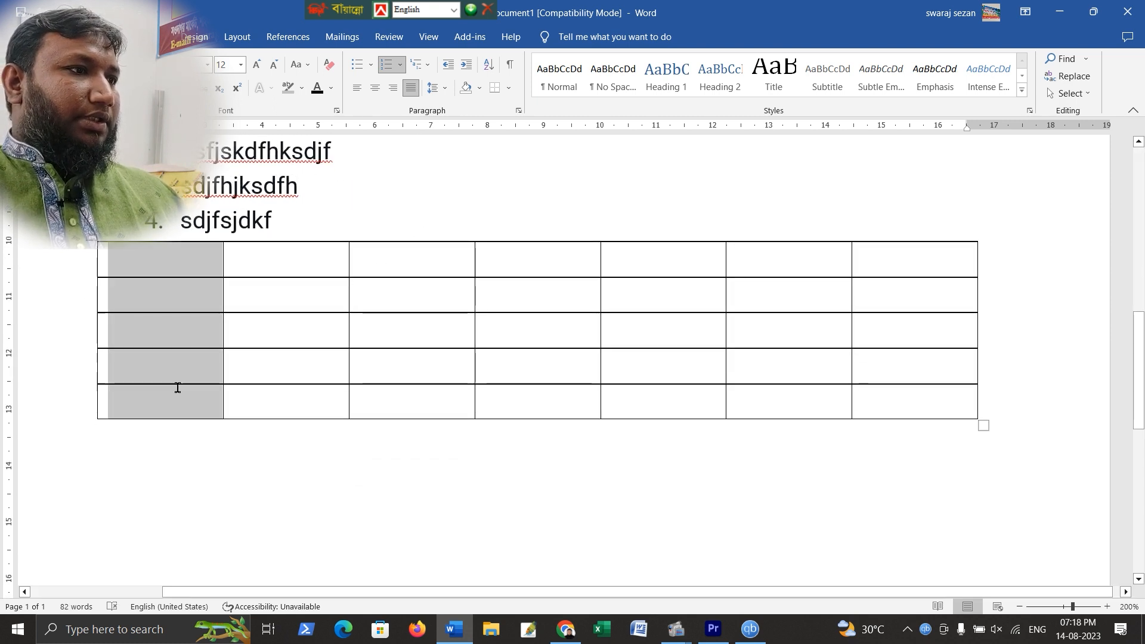
click(400, 64)
click(408, 124)
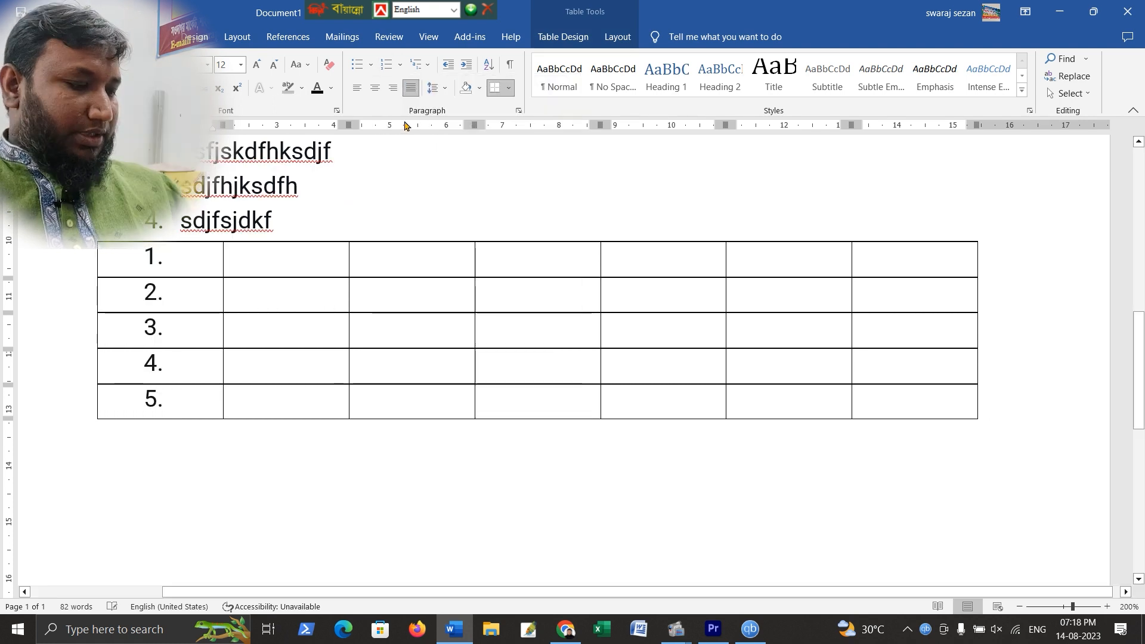
Add two new rows at the end of the table, continuing the first-column numbering
click(269, 397)
key(Tab)
key(Tab)
key(Tab)
key(Tab)
key(Tab)
key(Tab)
key(Tab)
key(Tab)
key(Tab)
key(Tab)
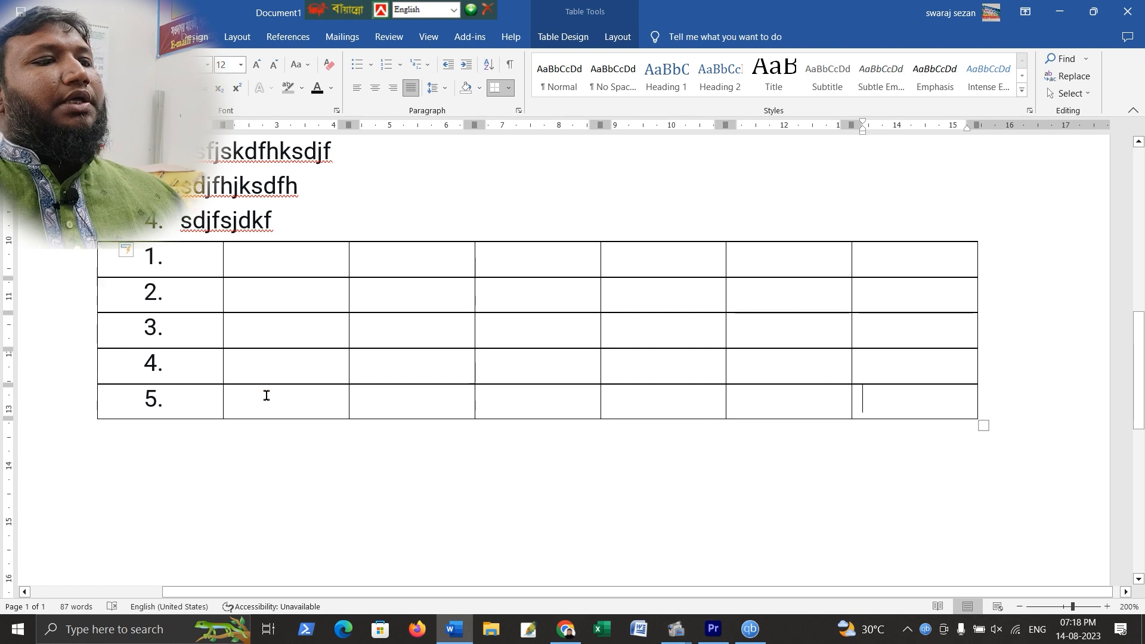
key(Tab)
key(Tab)
key(Tab)
key(Tab)
key(Tab)
key(Tab)
key(Tab)
key(Tab)
key(Tab)
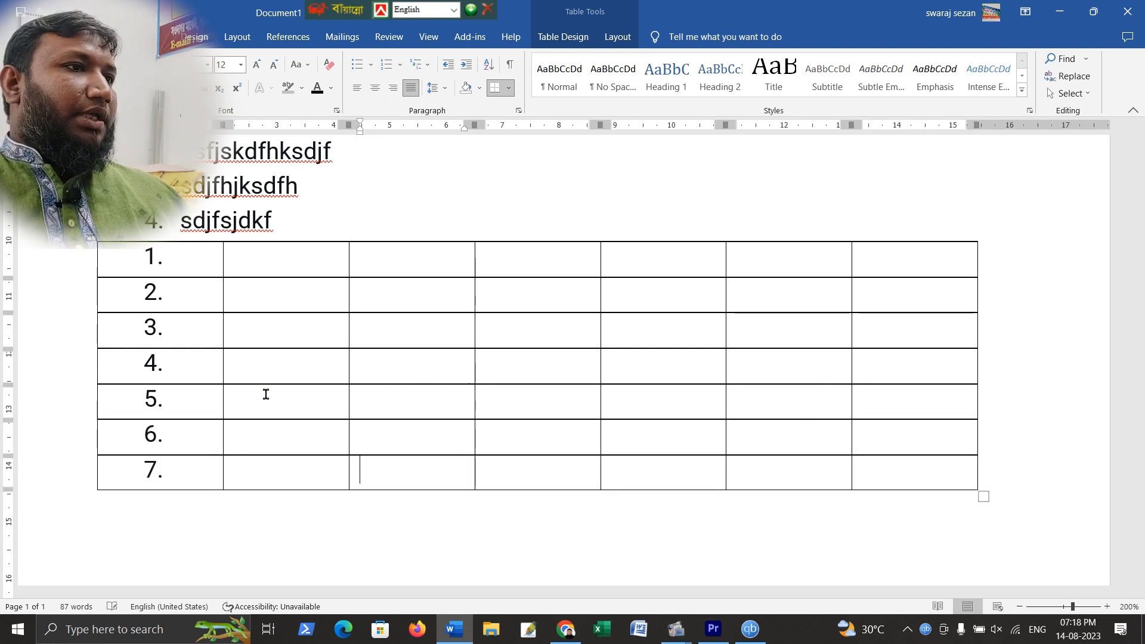
key(Tab)
Browse the numbering library and the multilevel list library without applying a format
scroll(375, 173, up, 5)
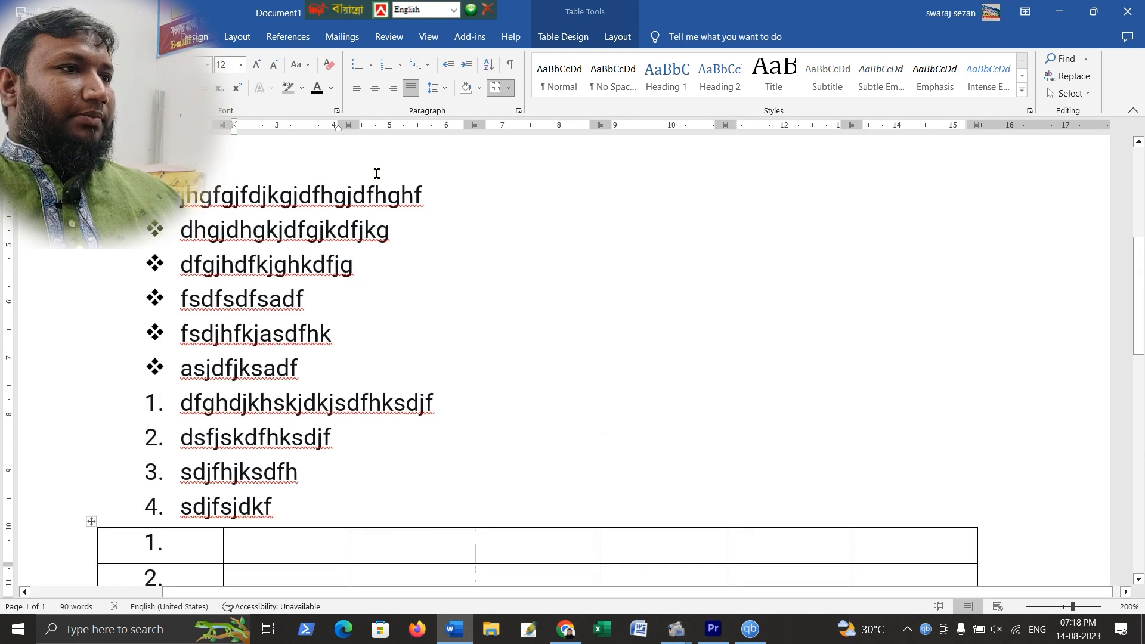
click(401, 67)
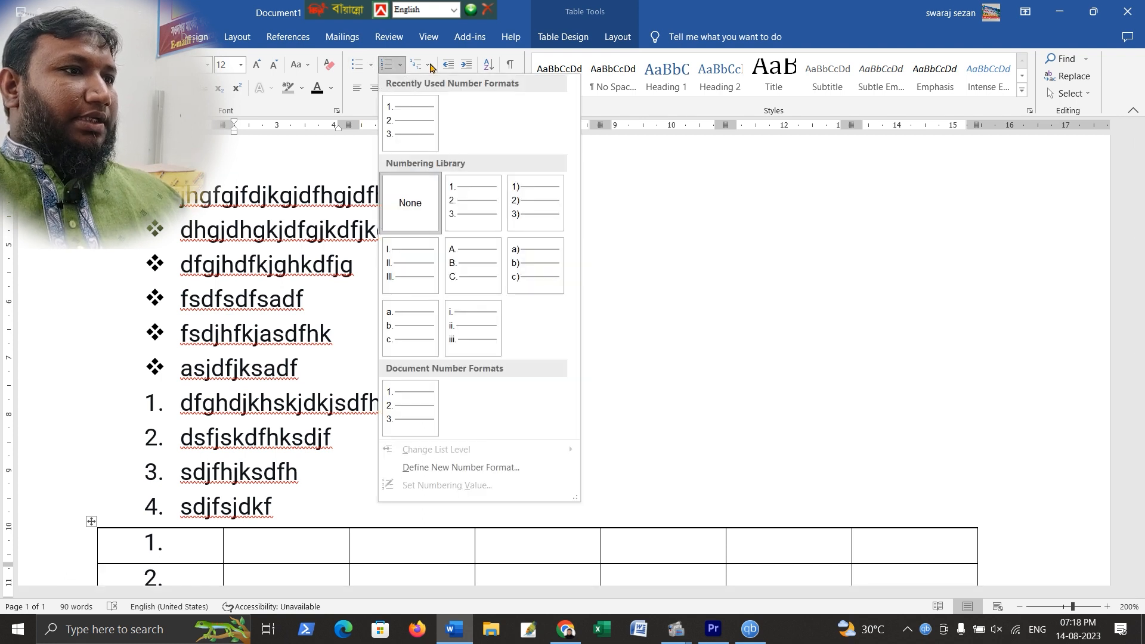
click(431, 67)
click(430, 67)
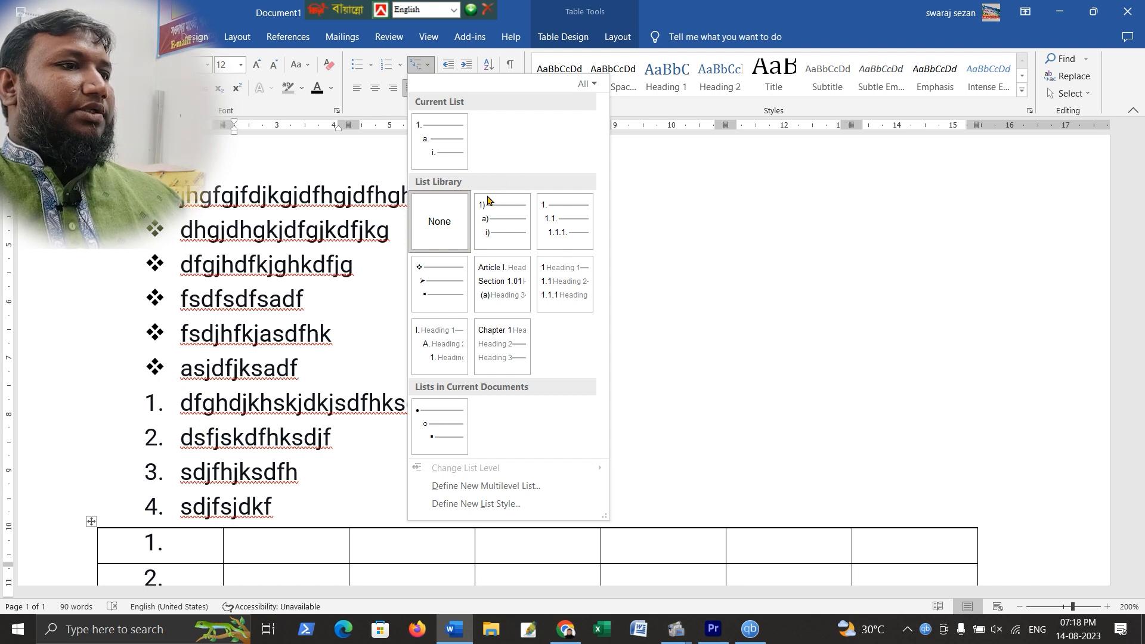
mouse_move(454, 438)
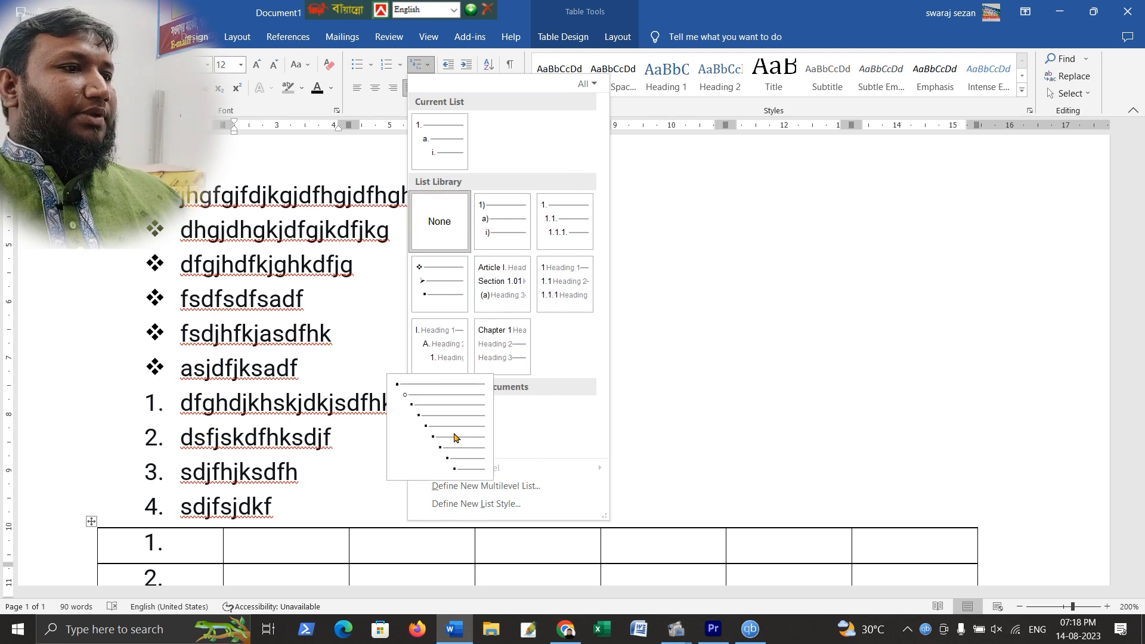
mouse_move(500, 215)
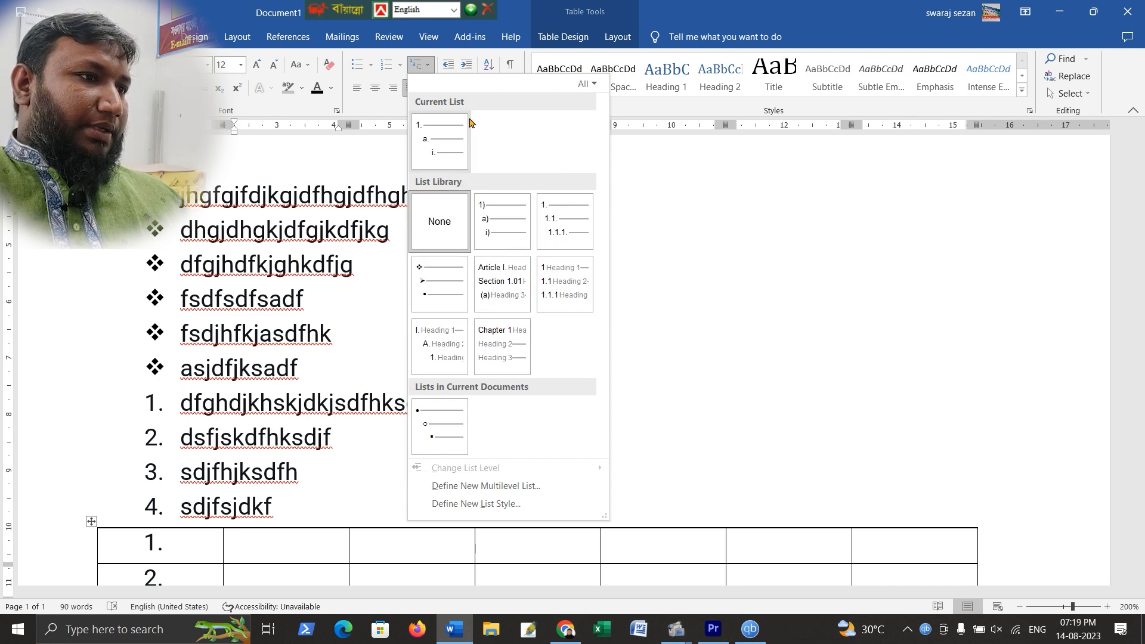
mouse_move(439, 139)
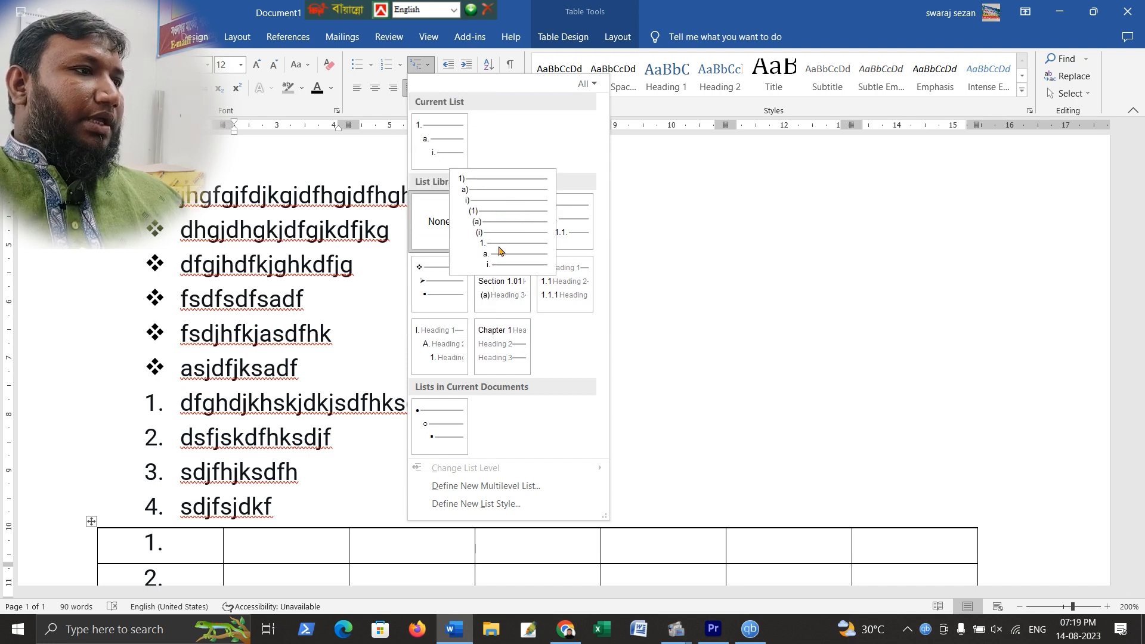
click(696, 322)
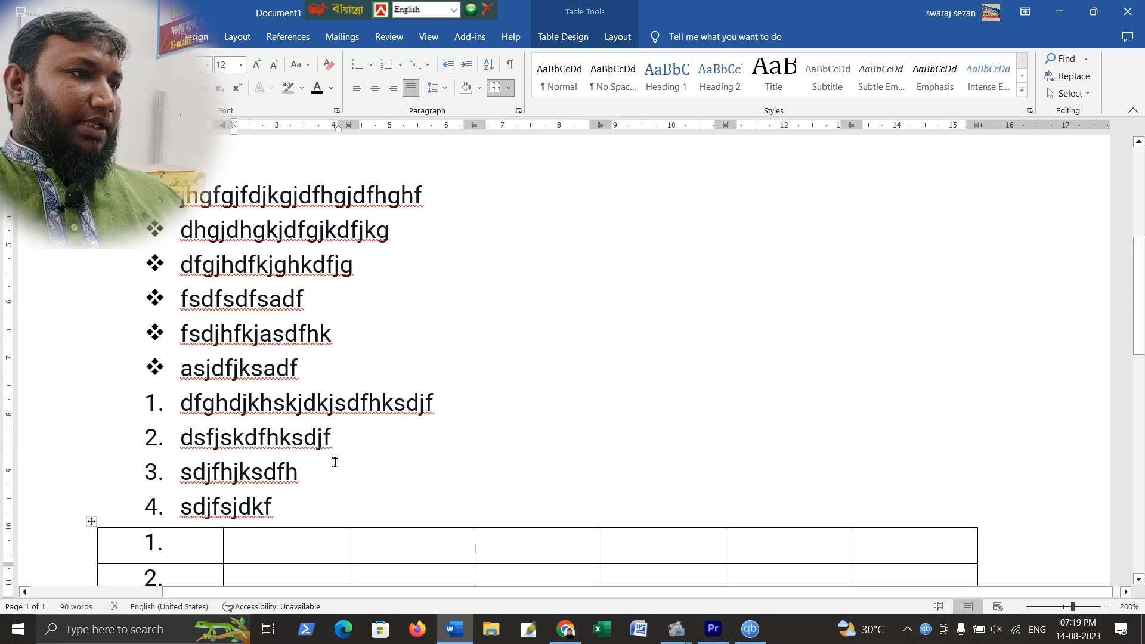
Add a backslash and a new unbulleted empty paragraph after the last diamond bullet item
scroll(356, 358, down, 3)
scroll(345, 268, up, 2)
click(341, 288)
text(\)
key(Return)
key(BackSpace)
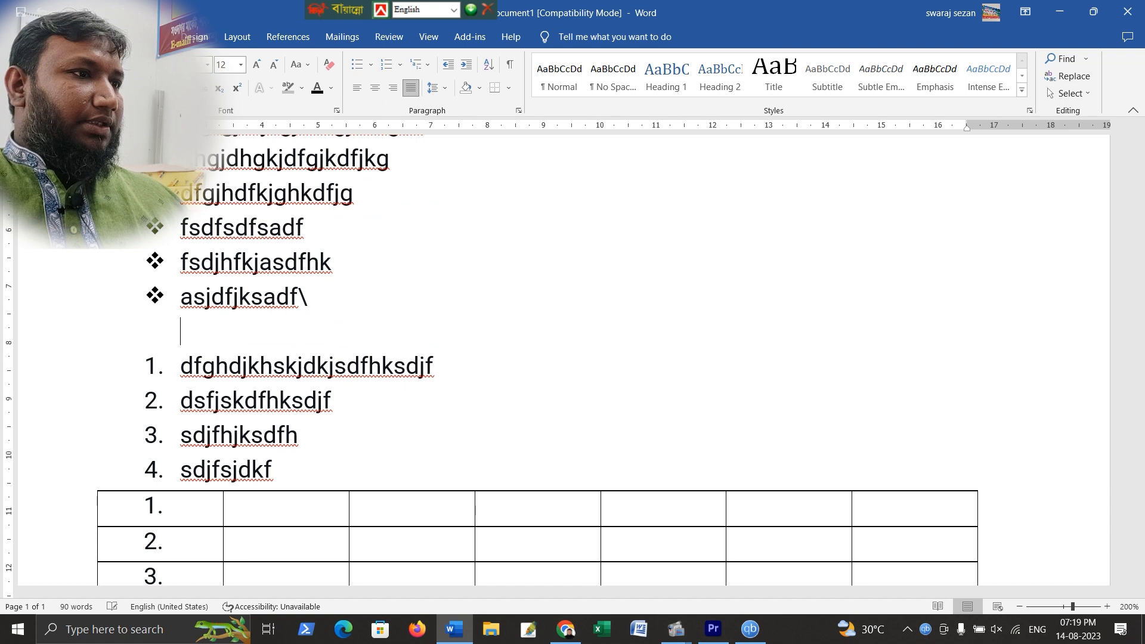
click(360, 64)
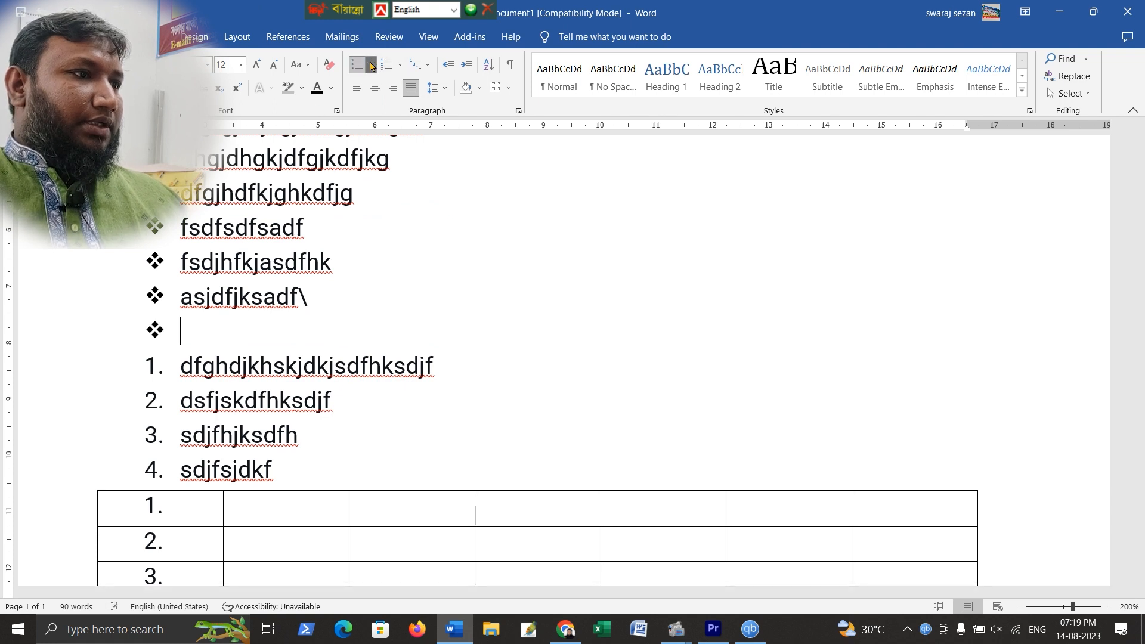
click(371, 65)
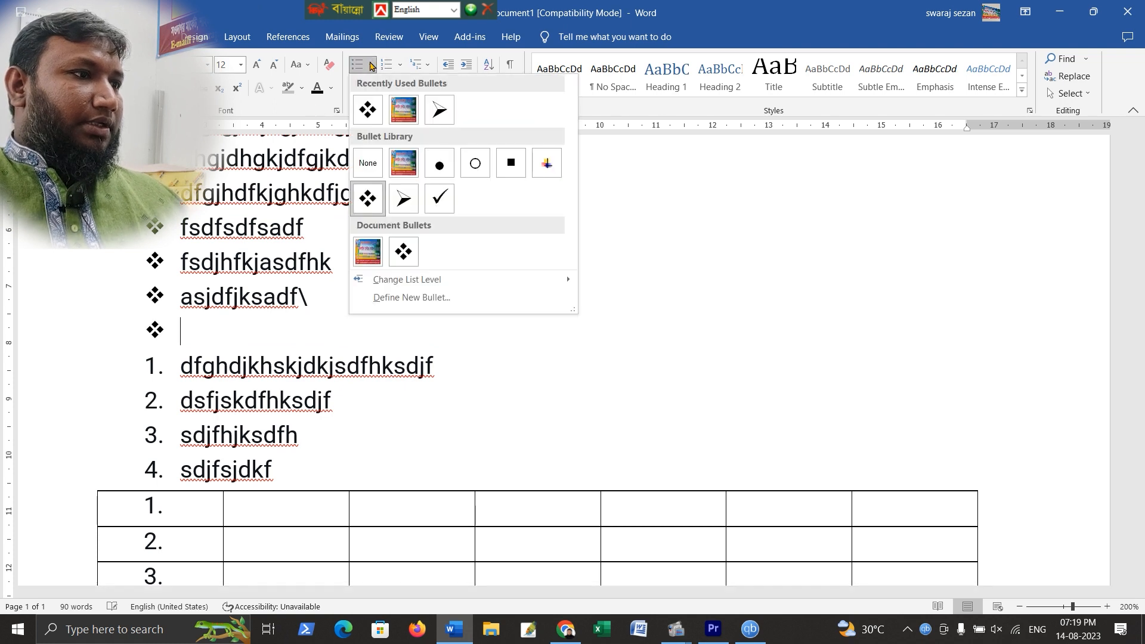
click(404, 199)
key(BackSpace)
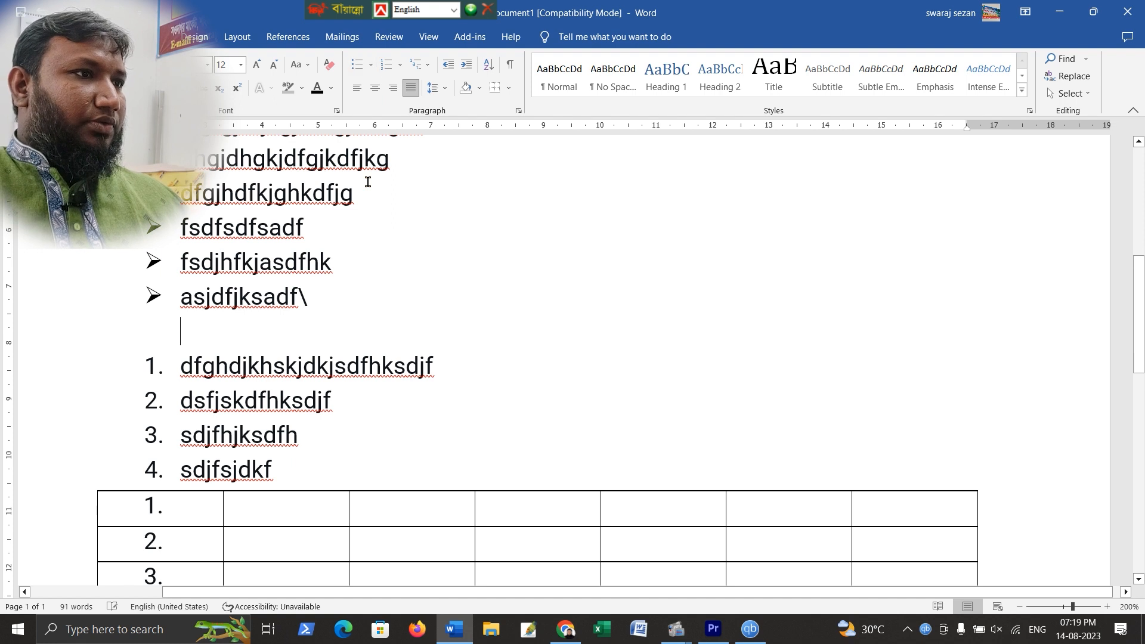
key(Return)
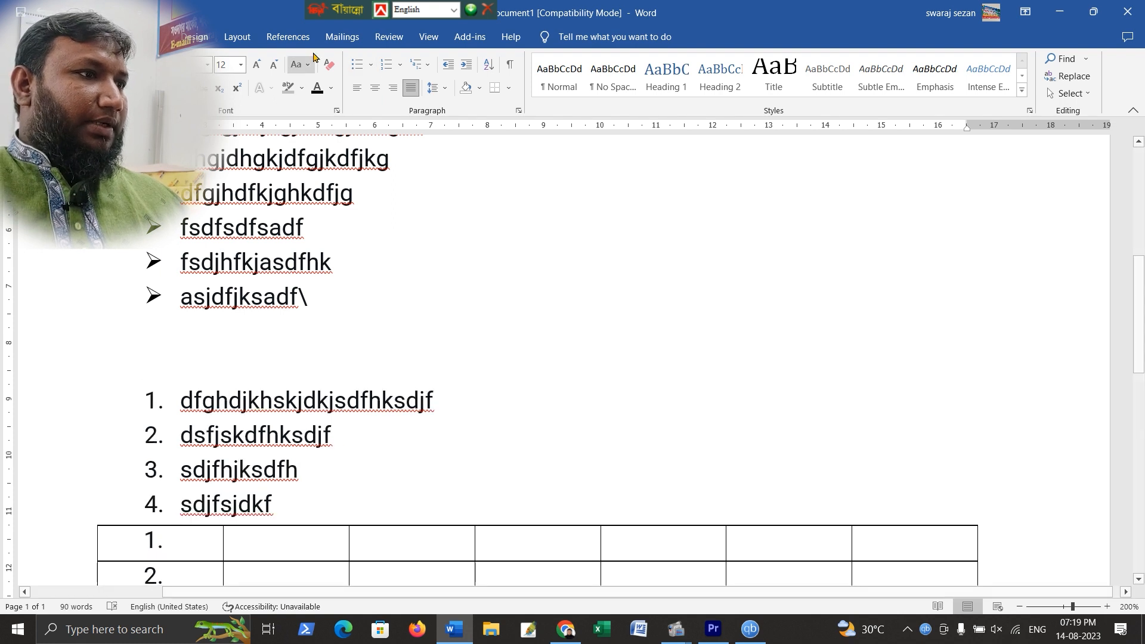
click(371, 65)
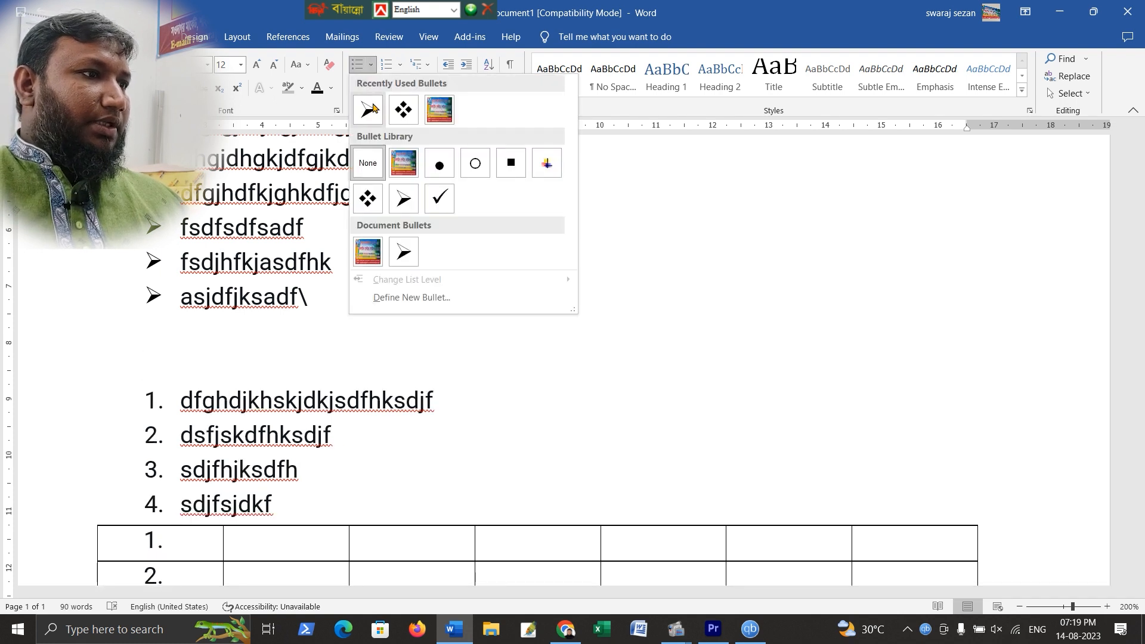
key(Escape)
click(371, 65)
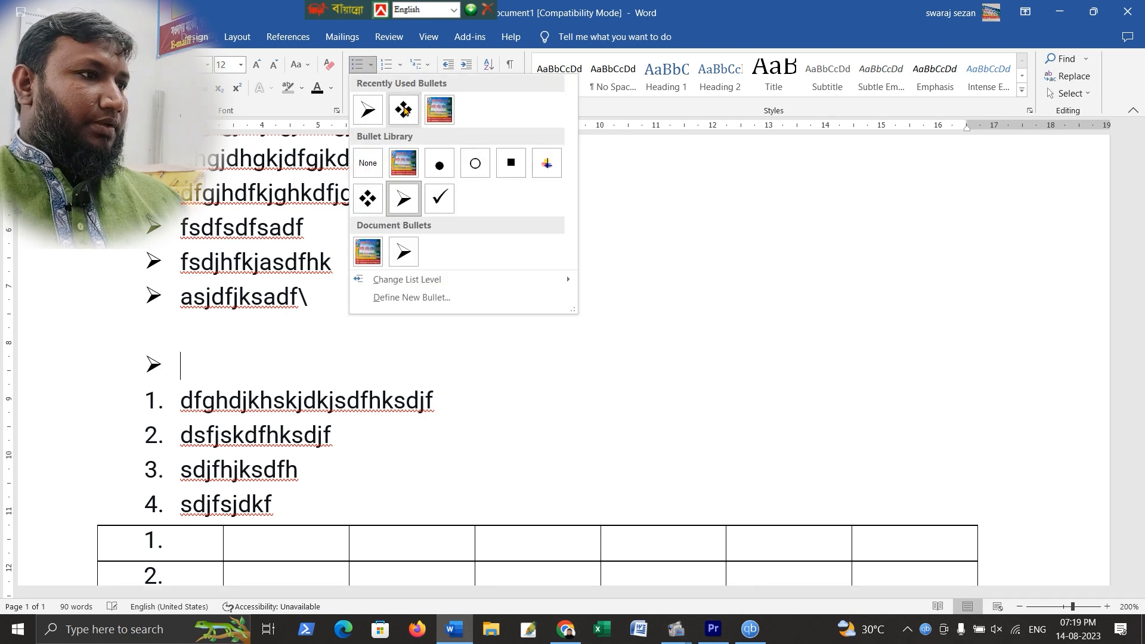
click(396, 169)
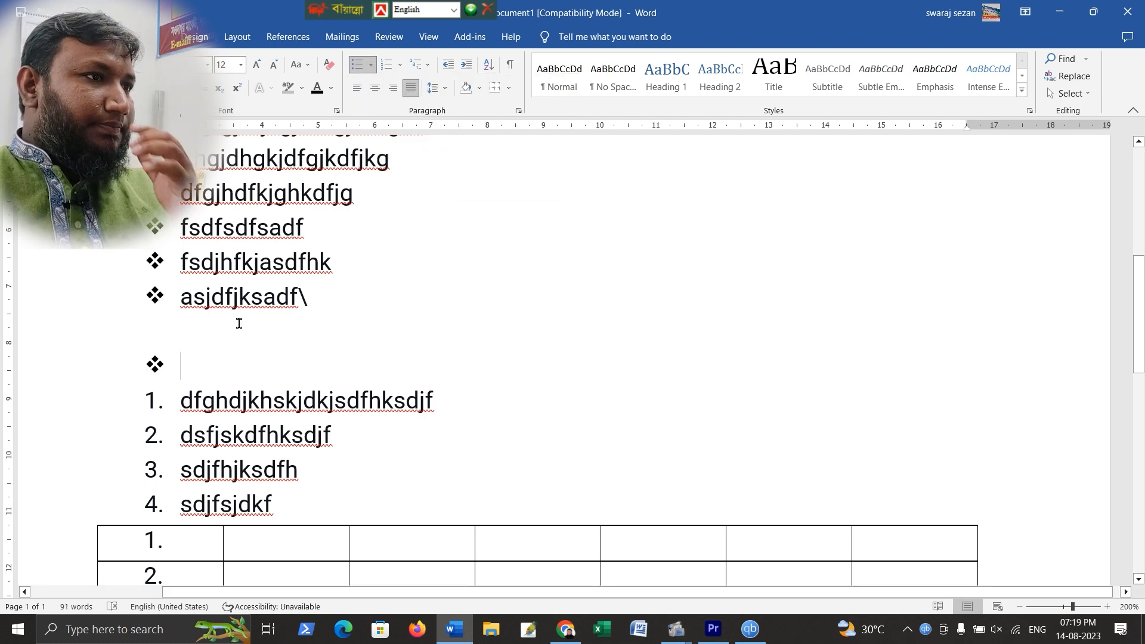
key(BackSpace)
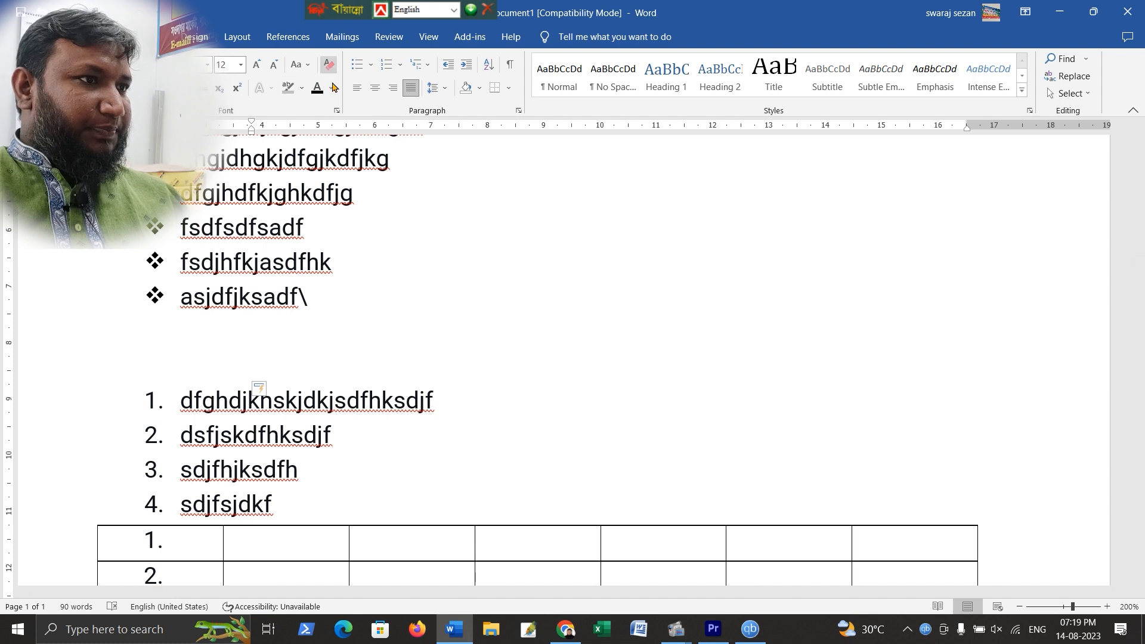
Start an arrow-bulleted list with items dsfkdsflksdklf, sdfkjdshfkdsj and sdjfsdjkfsd
click(370, 66)
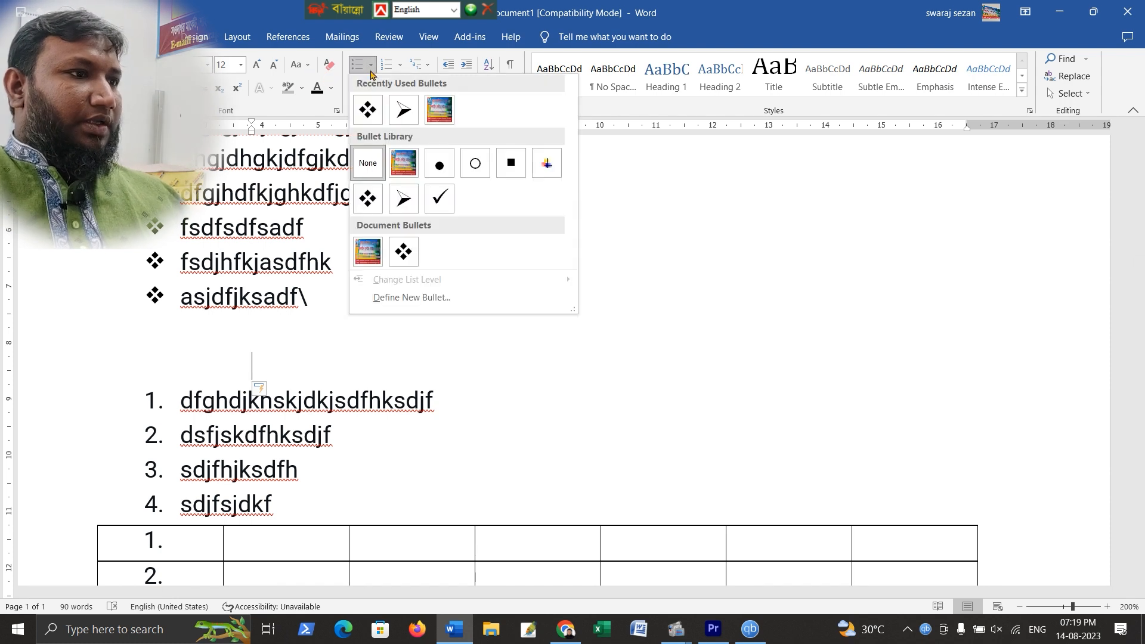
click(397, 202)
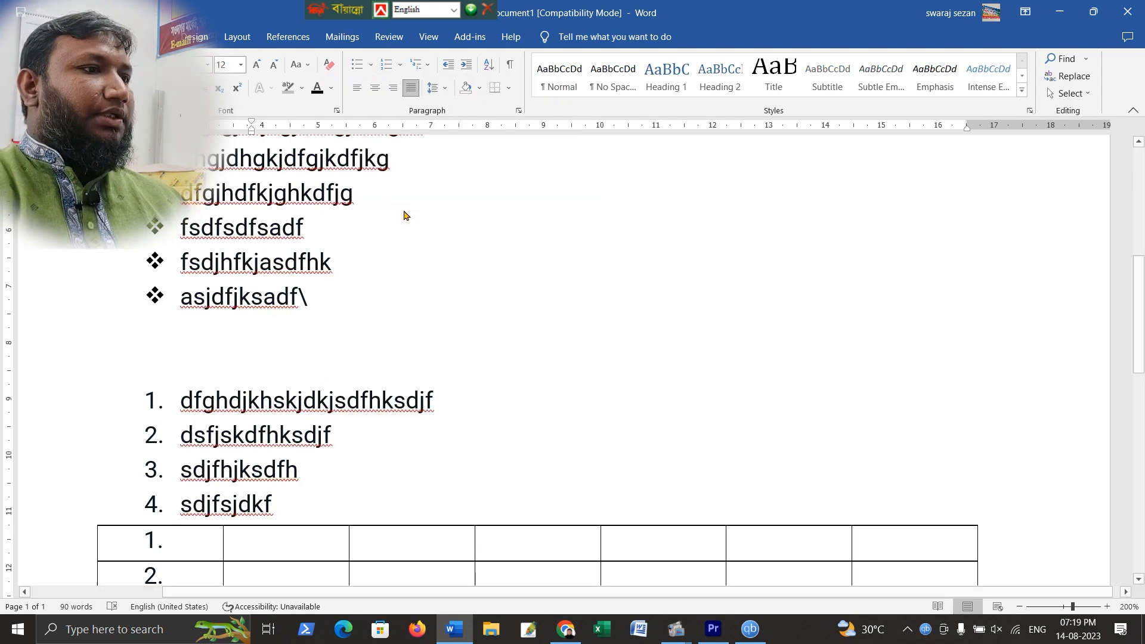
text(dsfkdsflksdklf)
key(Return)
text(sdfkjdshfkdsj)
key(Return)
text(sdjfsdjkfsd)
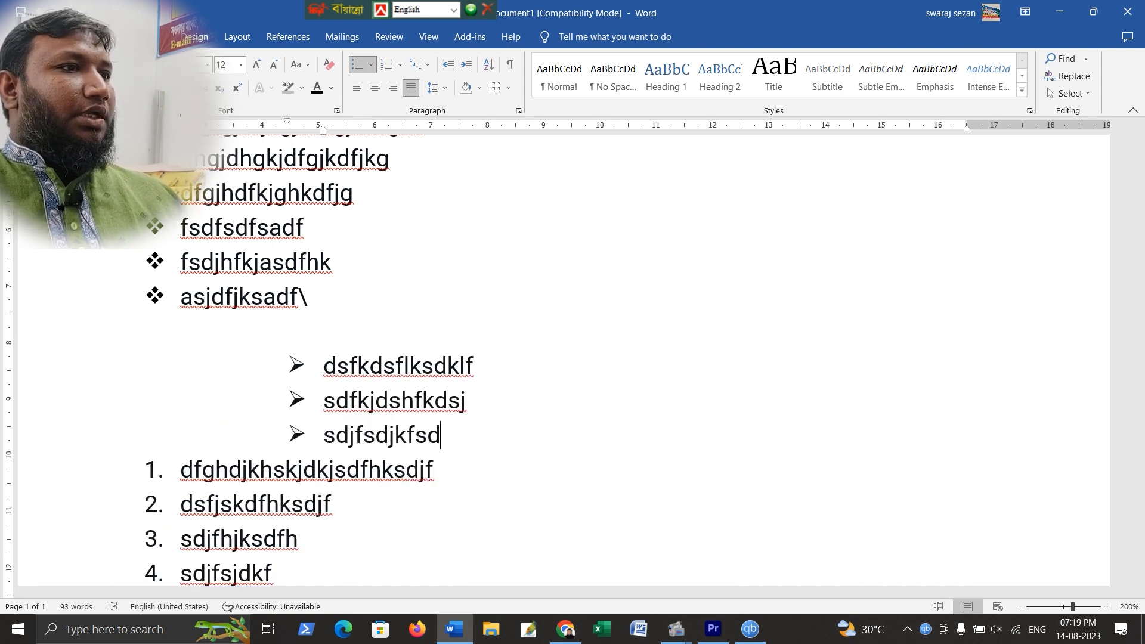
Select the whole passage paragraph and set its line spacing to 2.0
scroll(396, 205, down, 3)
scroll(412, 242, up, 4)
scroll(412, 243, up, 1)
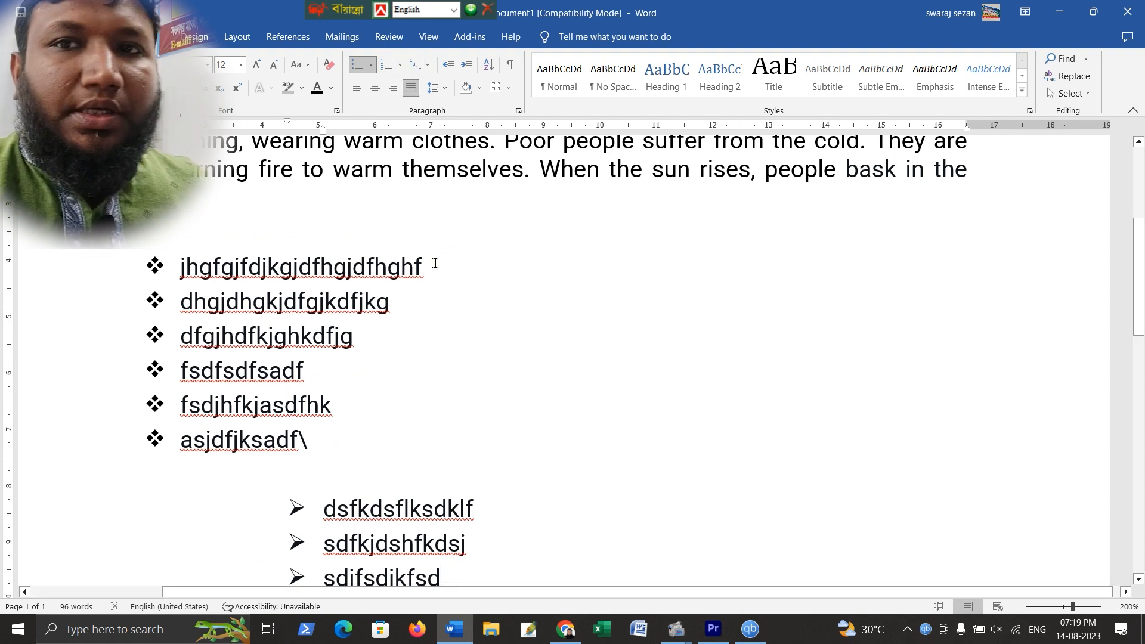
scroll(427, 256, up, 4)
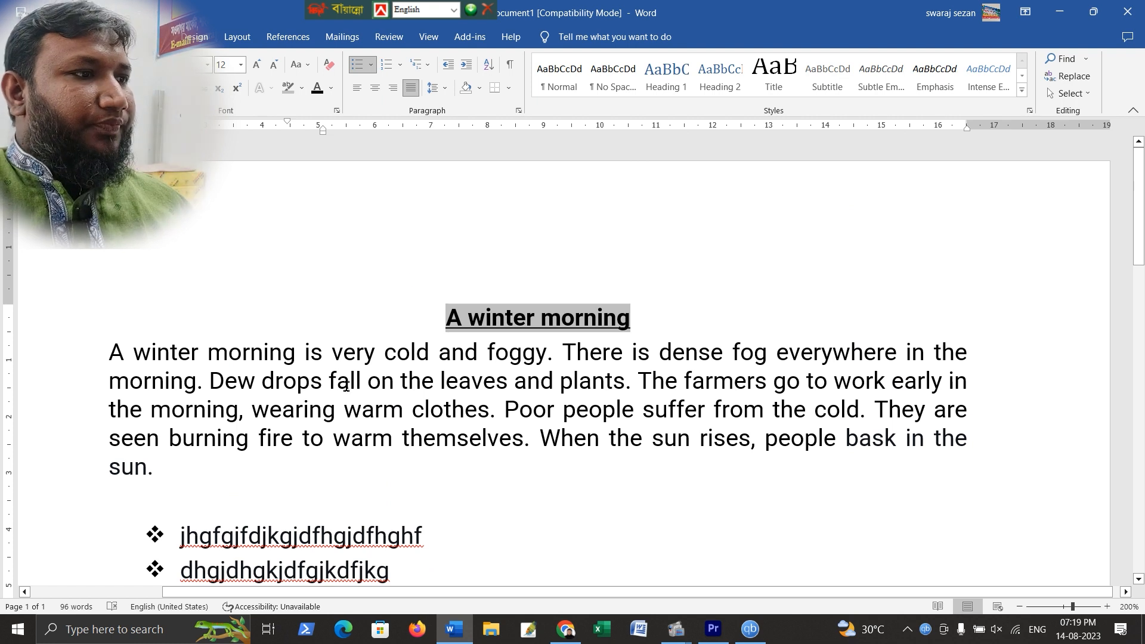
click(377, 368)
drag(108, 352, 616, 467)
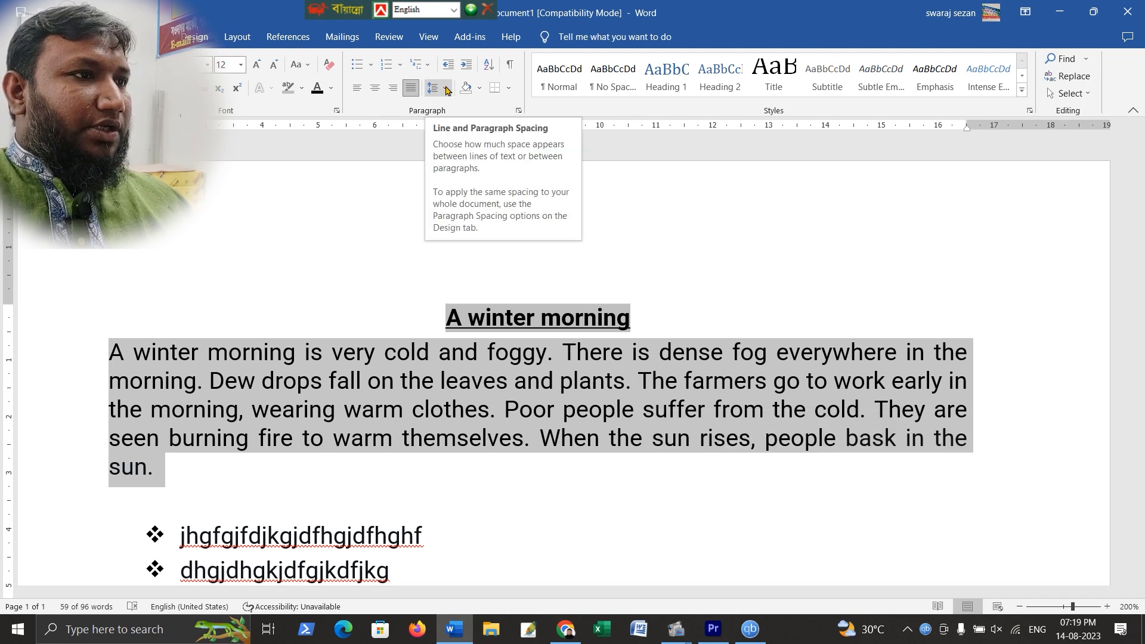
click(447, 88)
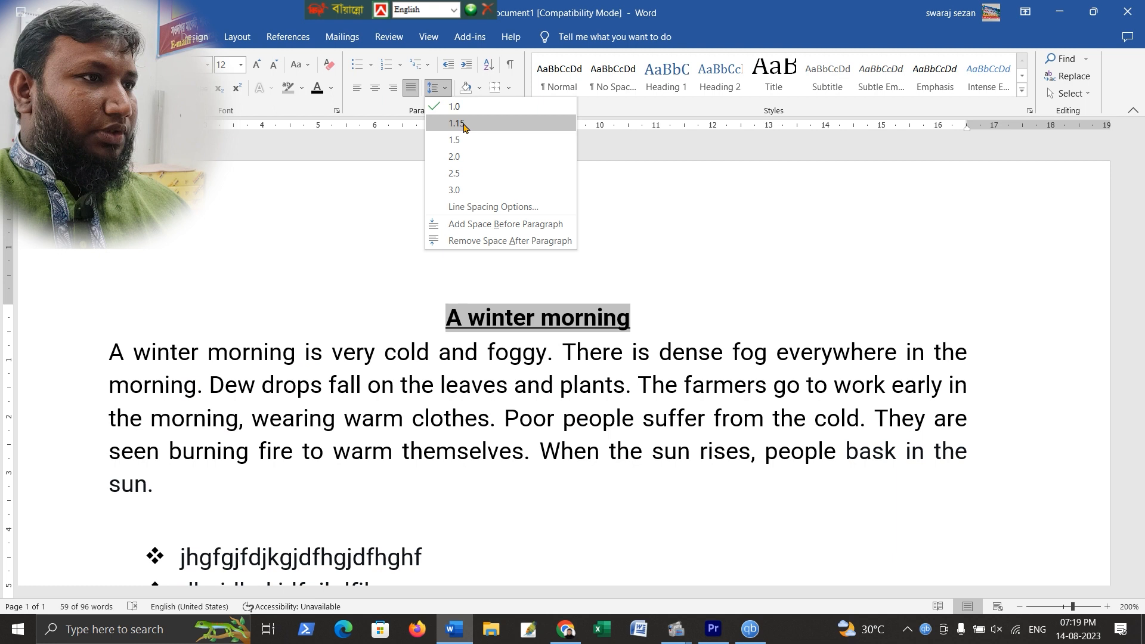
click(468, 160)
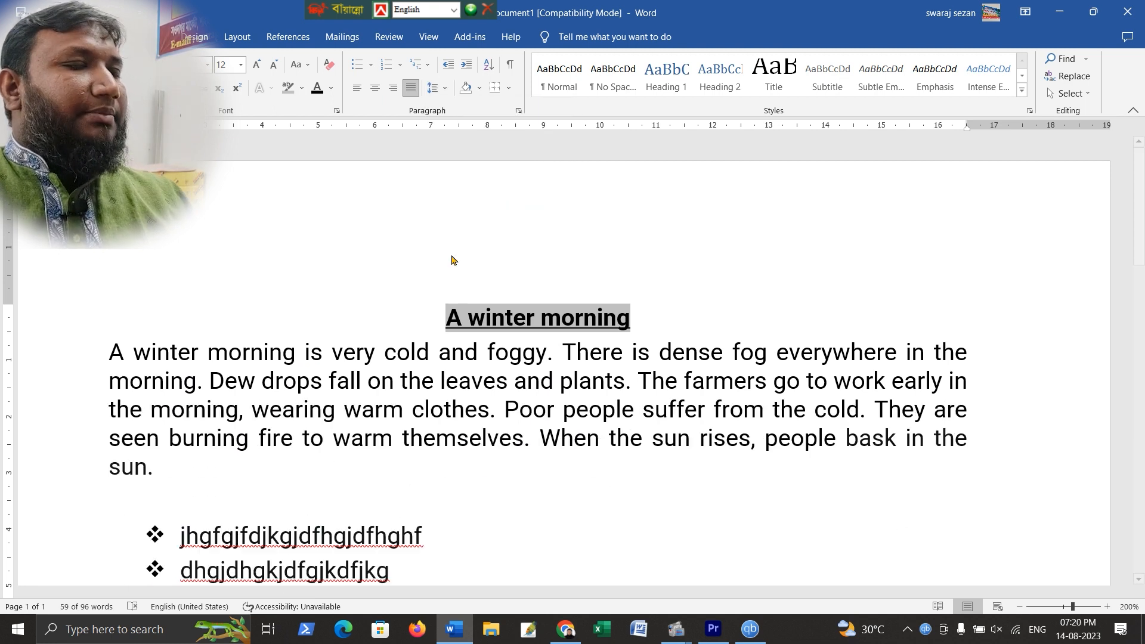
In the paragraph's line spacing options, set spacing after to 0 and line spacing to Single
scroll(263, 373, down, 2)
scroll(268, 364, up, 2)
scroll(269, 364, up, 1)
click(444, 88)
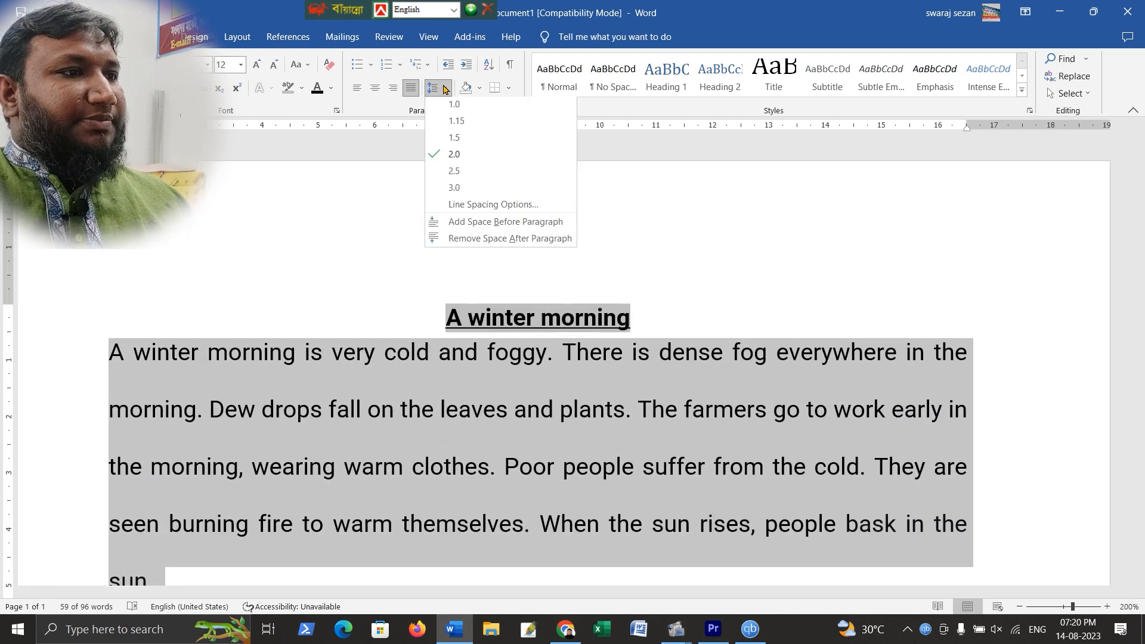
click(472, 206)
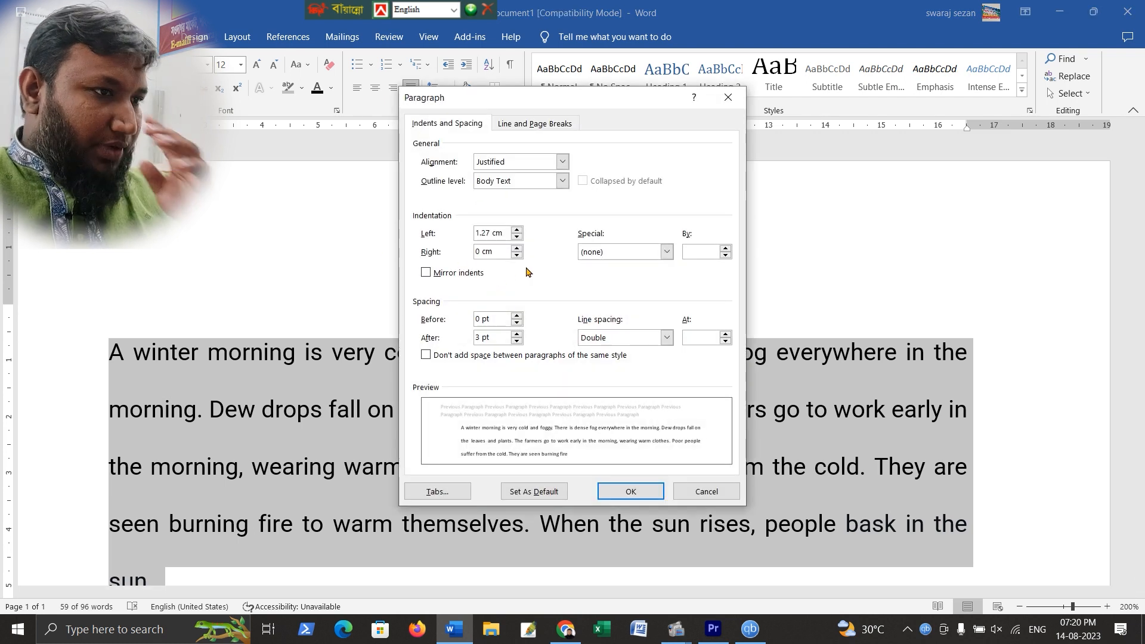
click(516, 342)
click(517, 342)
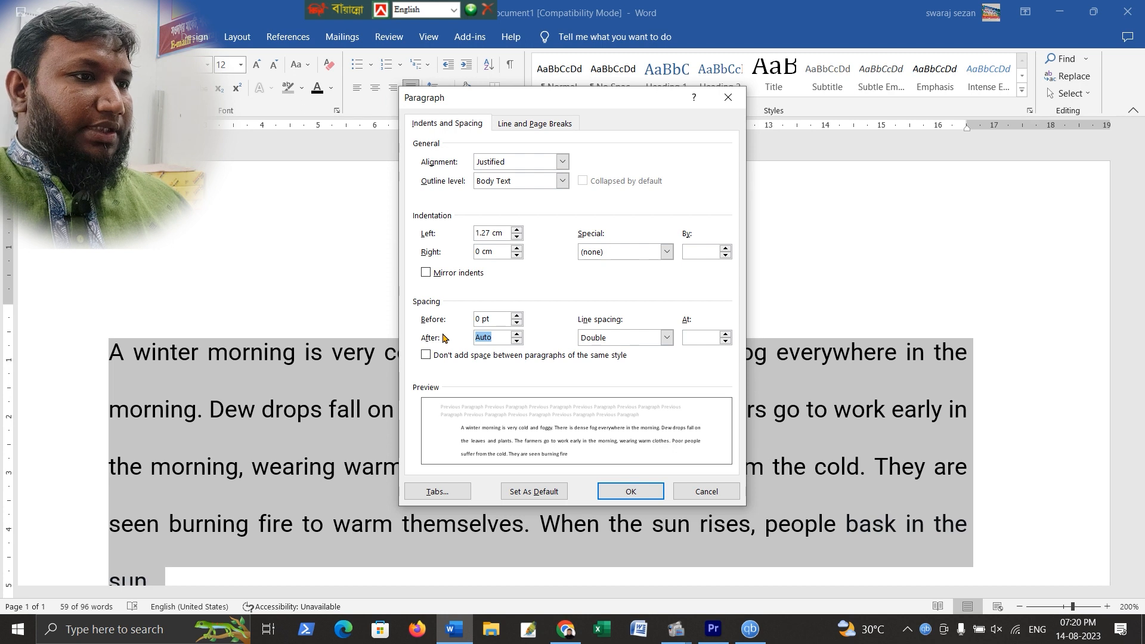
text(0)
click(640, 339)
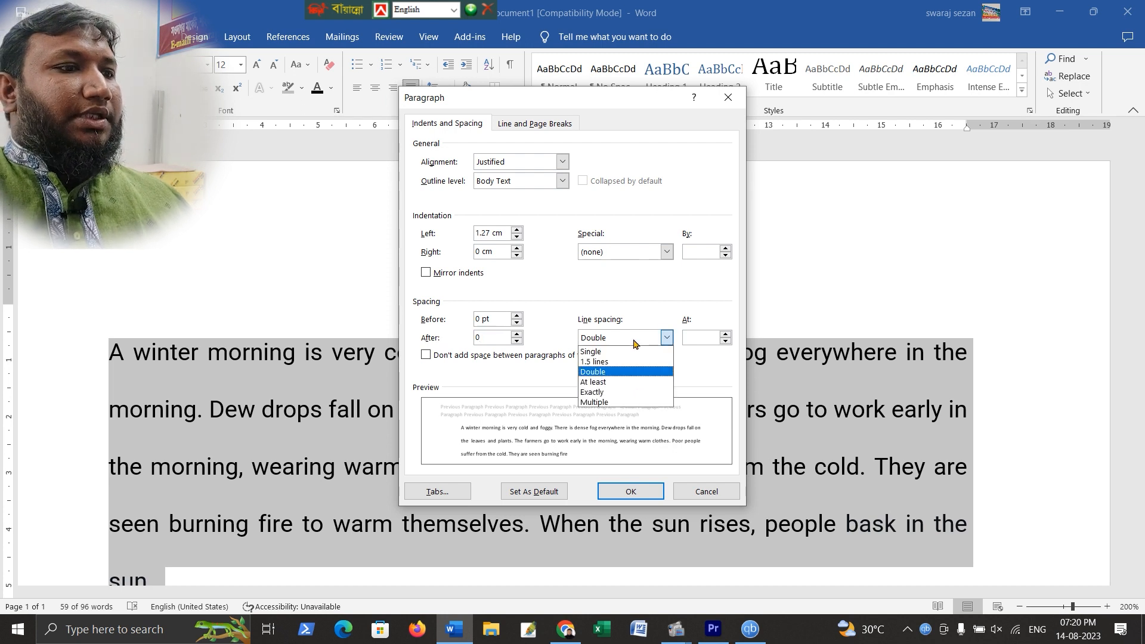
click(620, 352)
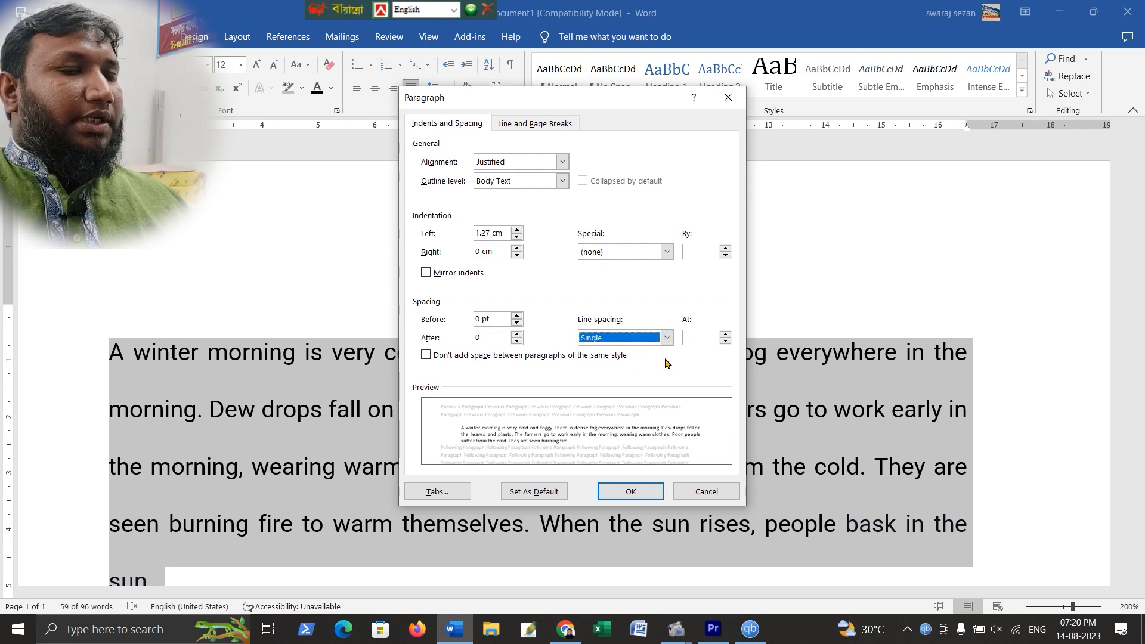
click(645, 491)
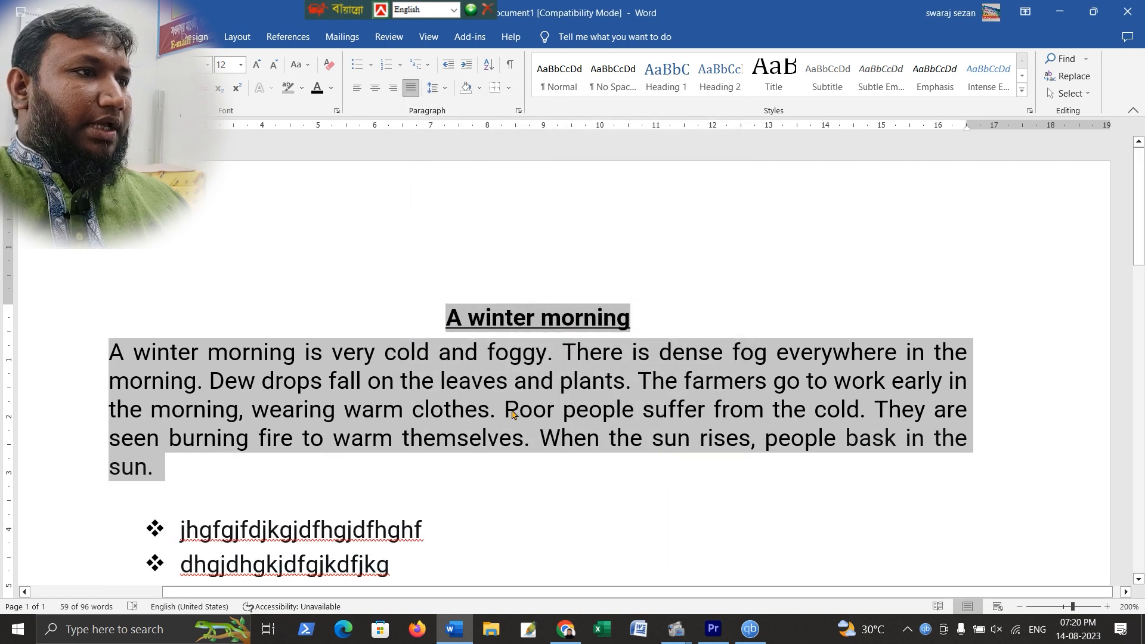
Set the passage paragraph's line spacing to Multiple at 0.8
right_click(613, 389)
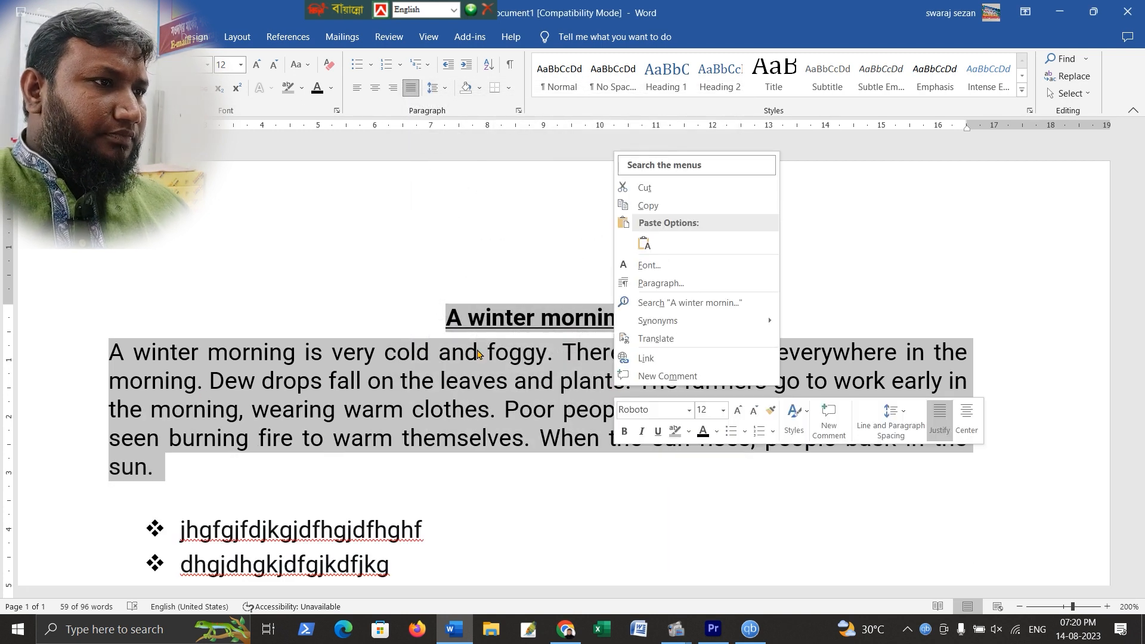
click(443, 89)
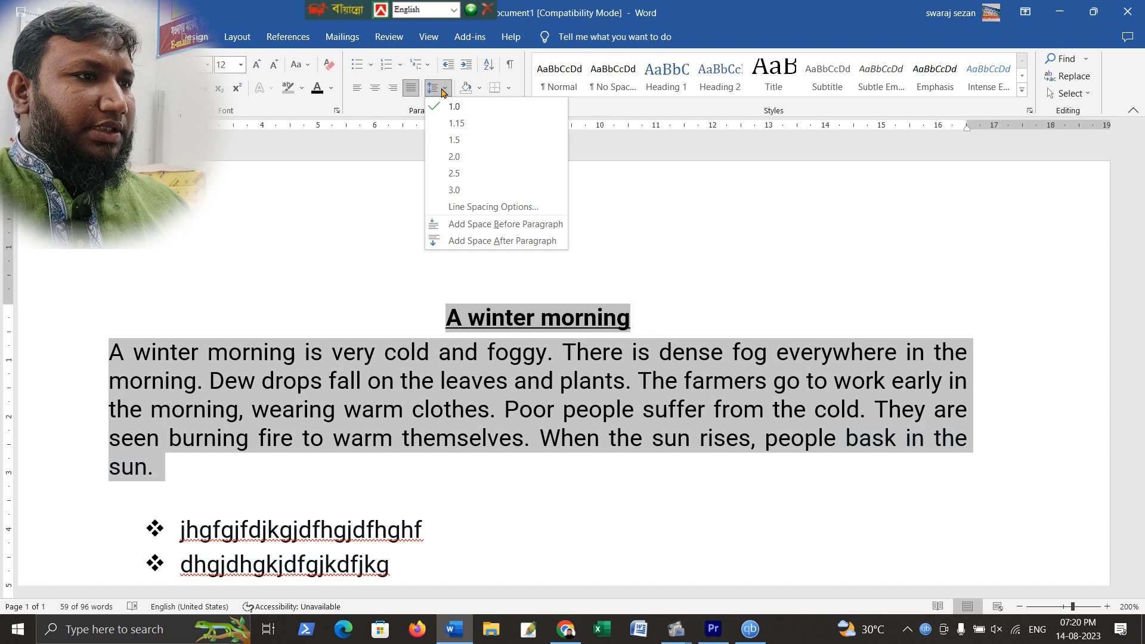
click(489, 222)
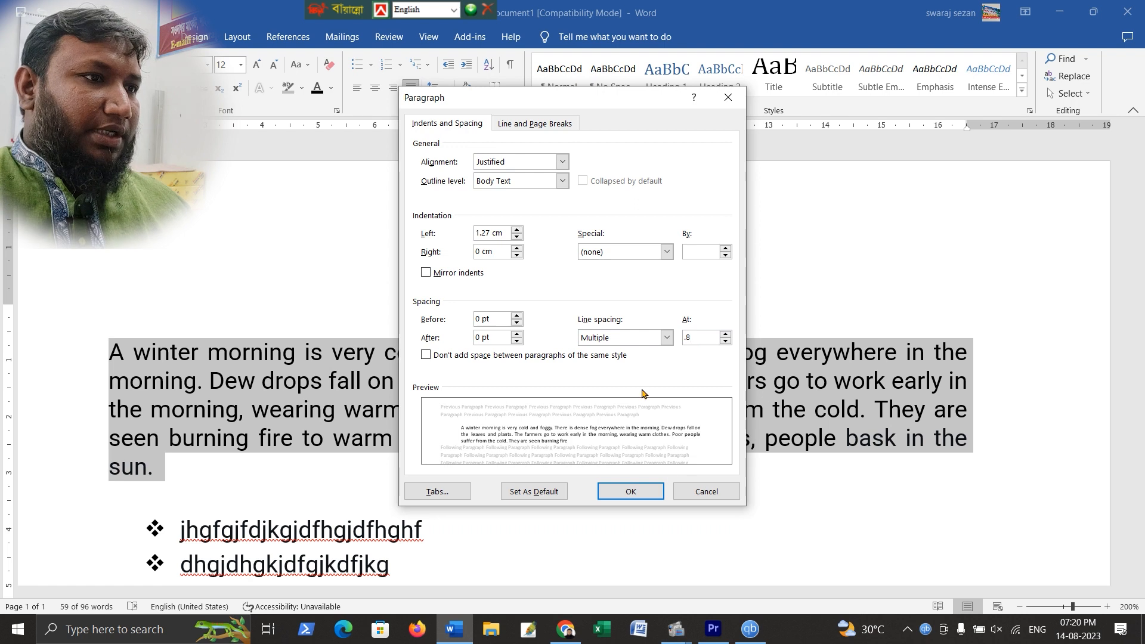
text(.8)
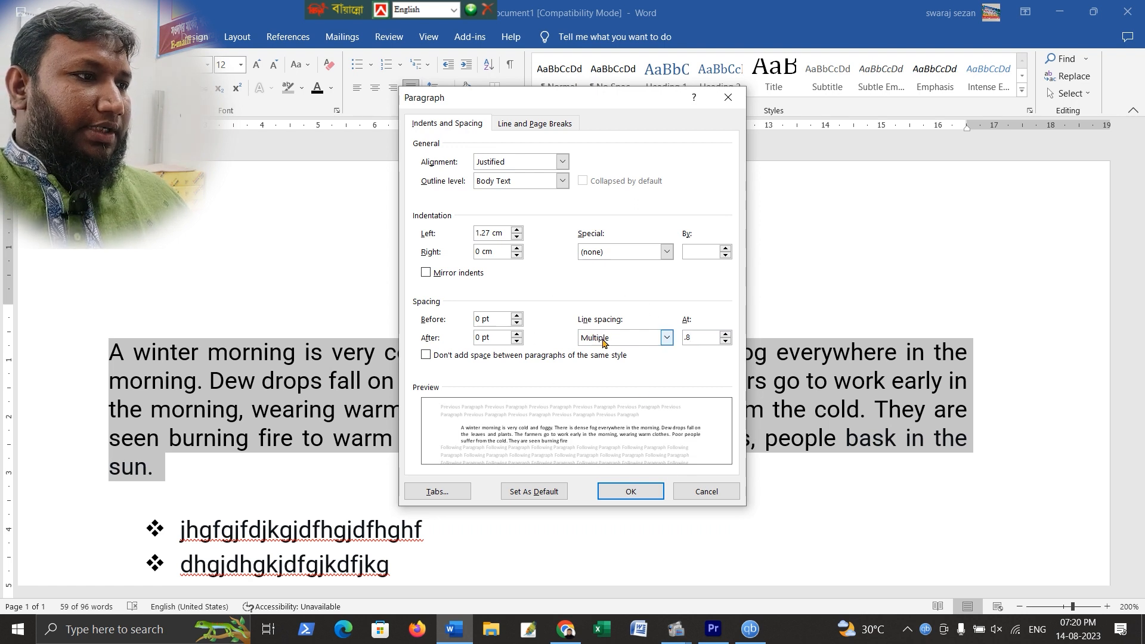
click(631, 491)
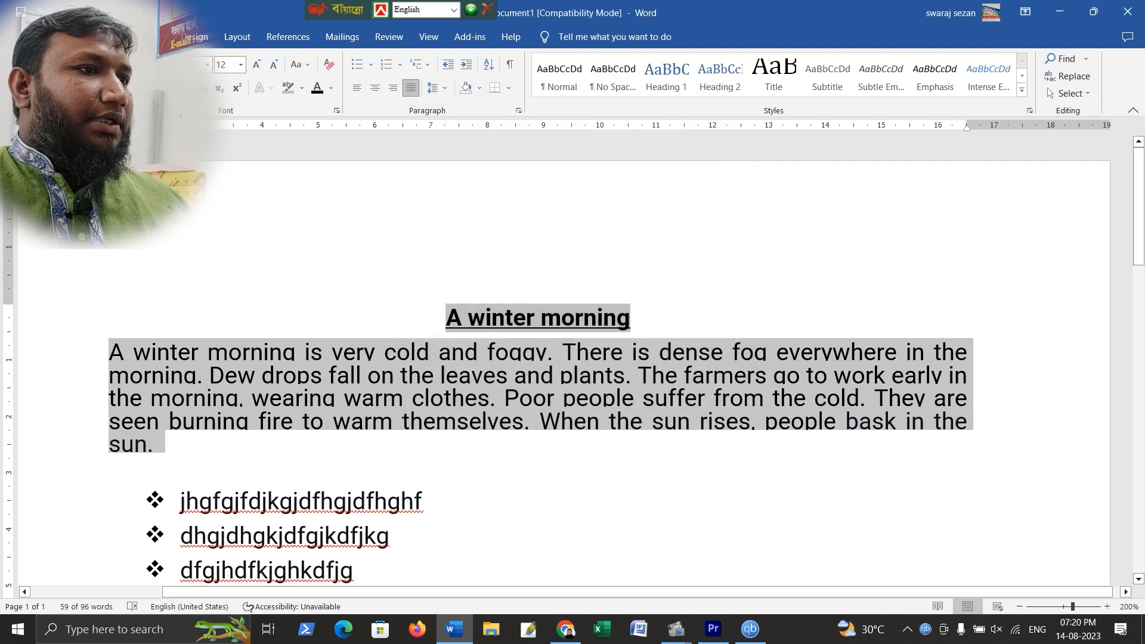
Set the passage paragraph's spacing after to 10 pt and undo that change
click(447, 88)
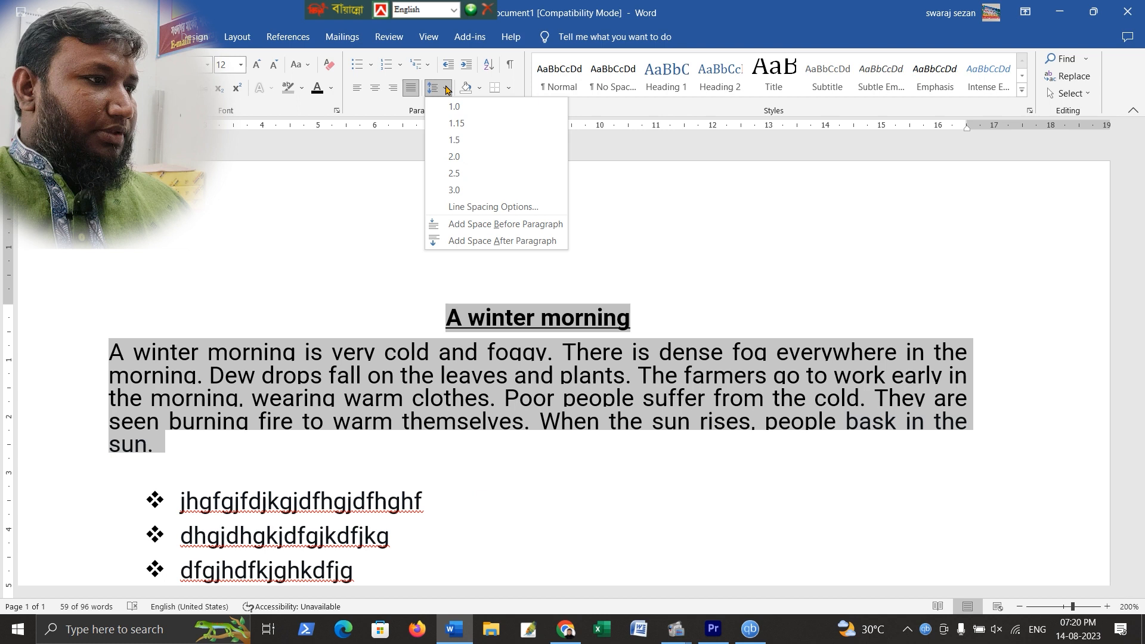
click(260, 302)
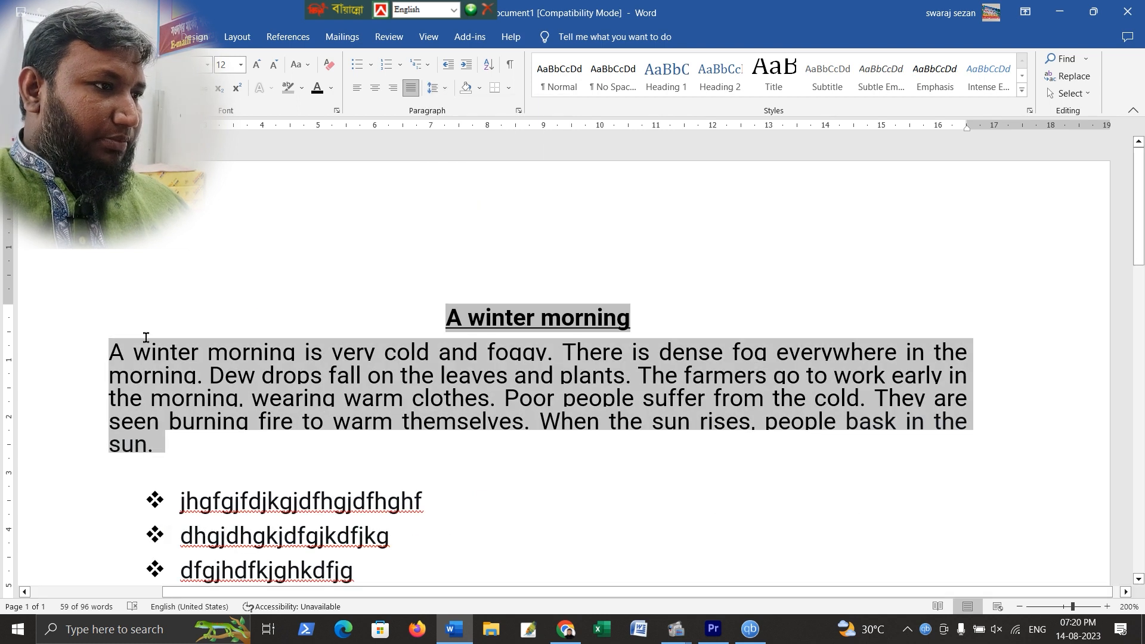
right_click(146, 376)
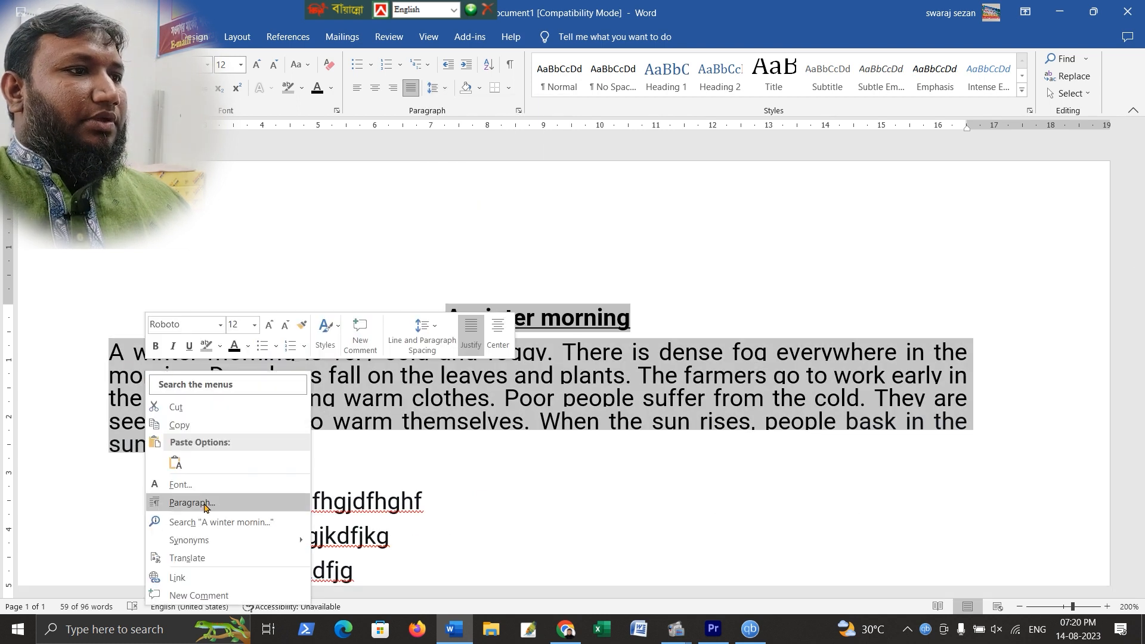
click(192, 502)
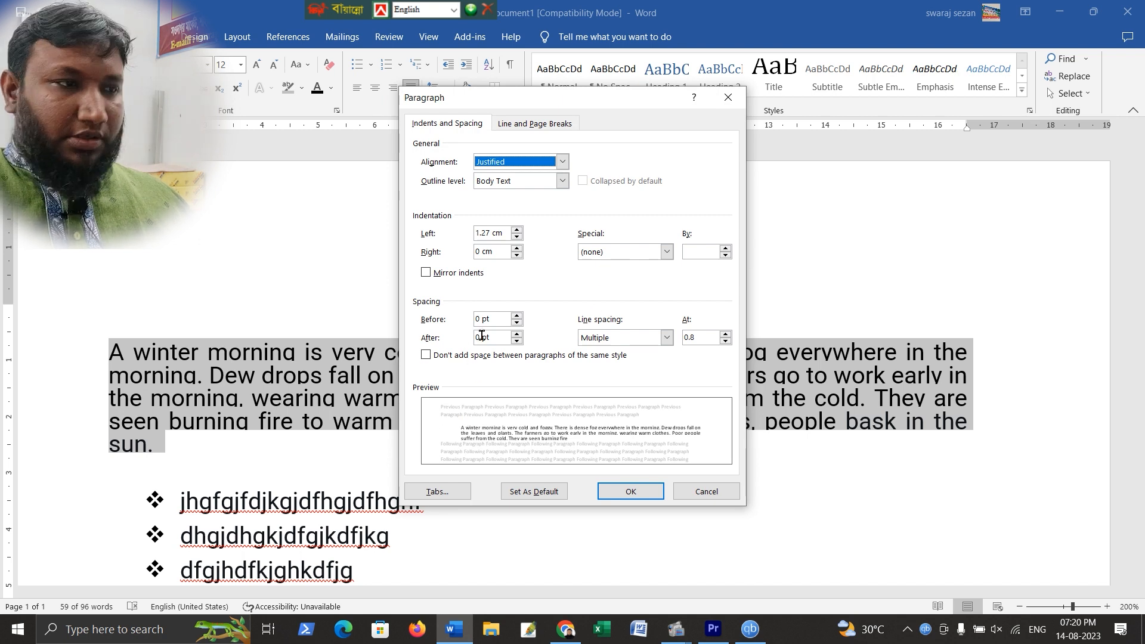
drag(483, 336, 476, 336)
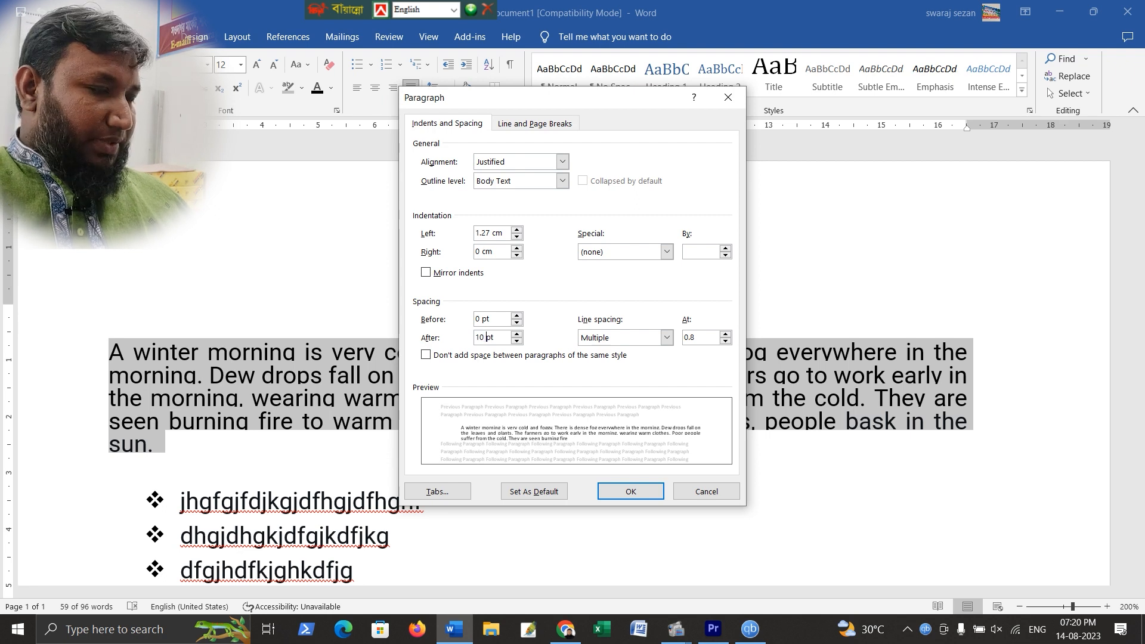
key(Return)
scroll(266, 409, down, 3)
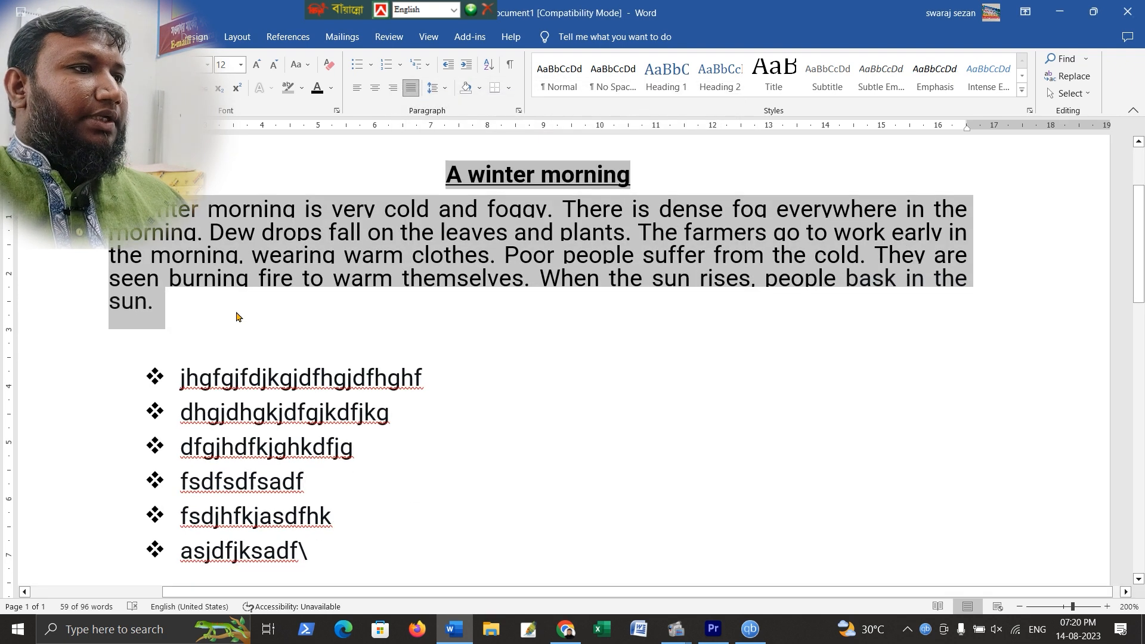
key(ctrl+z)
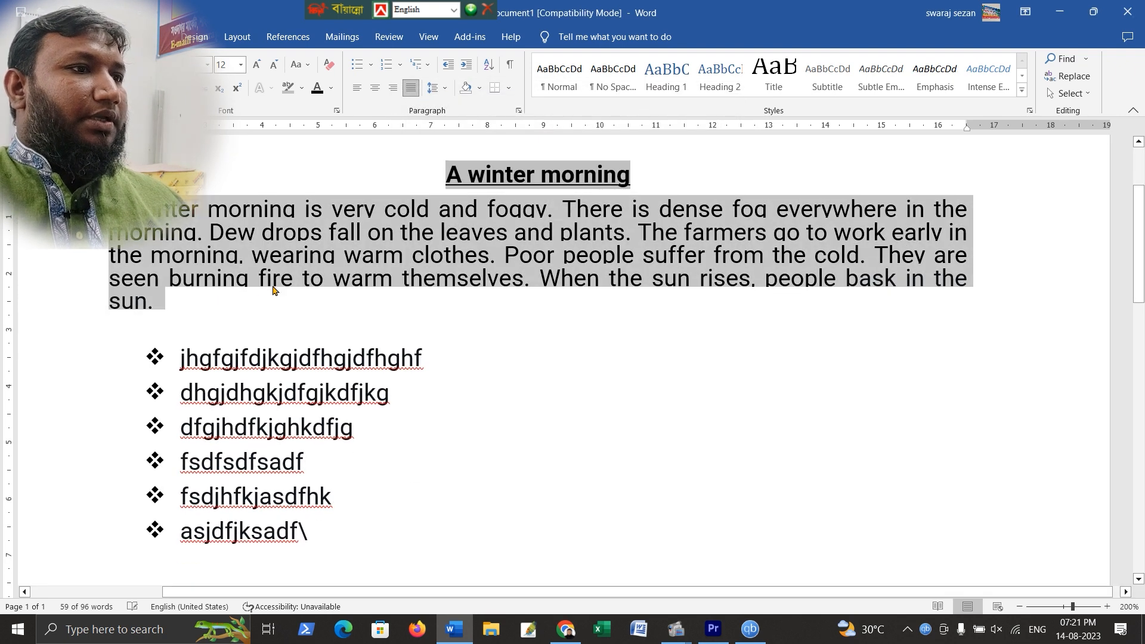
Set the passage paragraph's left indent to 0
right_click(261, 254)
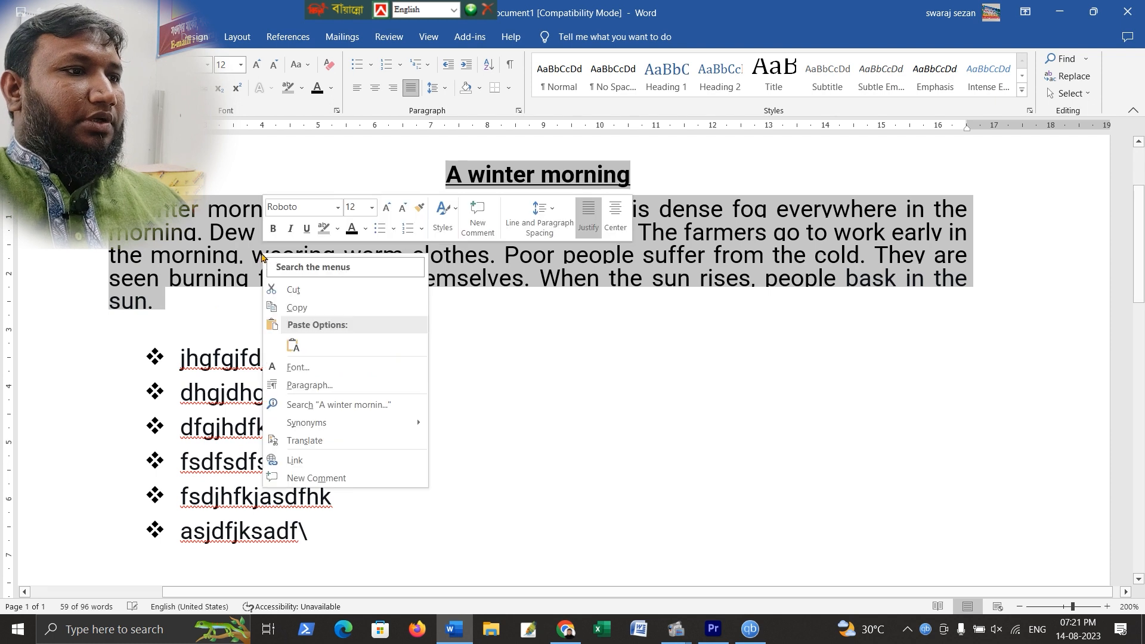
click(326, 387)
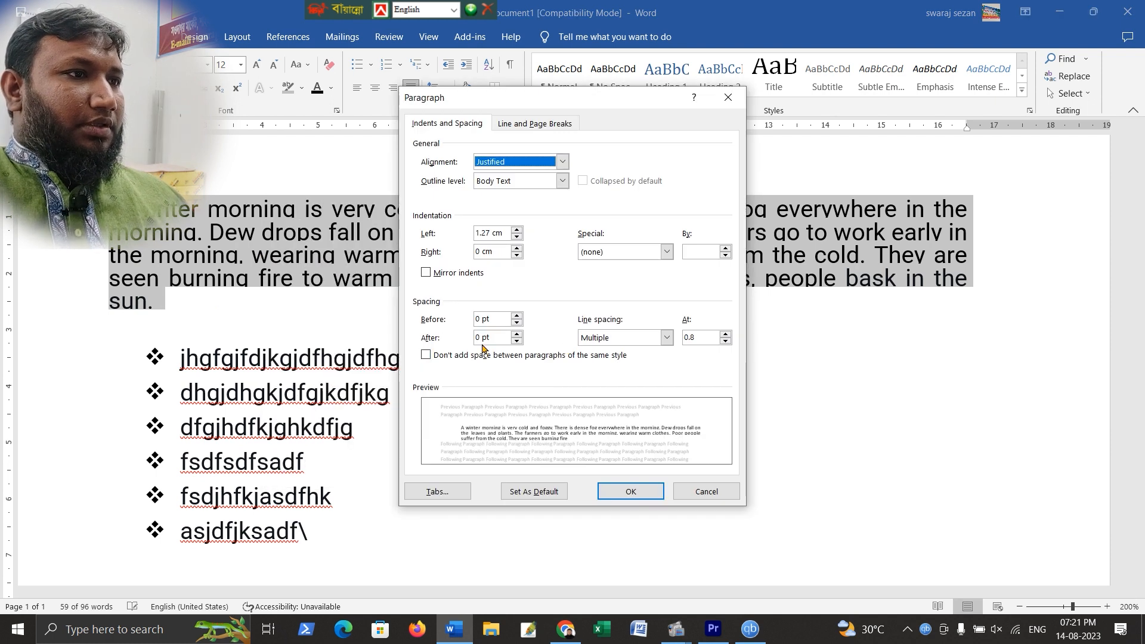
click(505, 232)
drag(504, 232, 437, 234)
text(0)
click(630, 491)
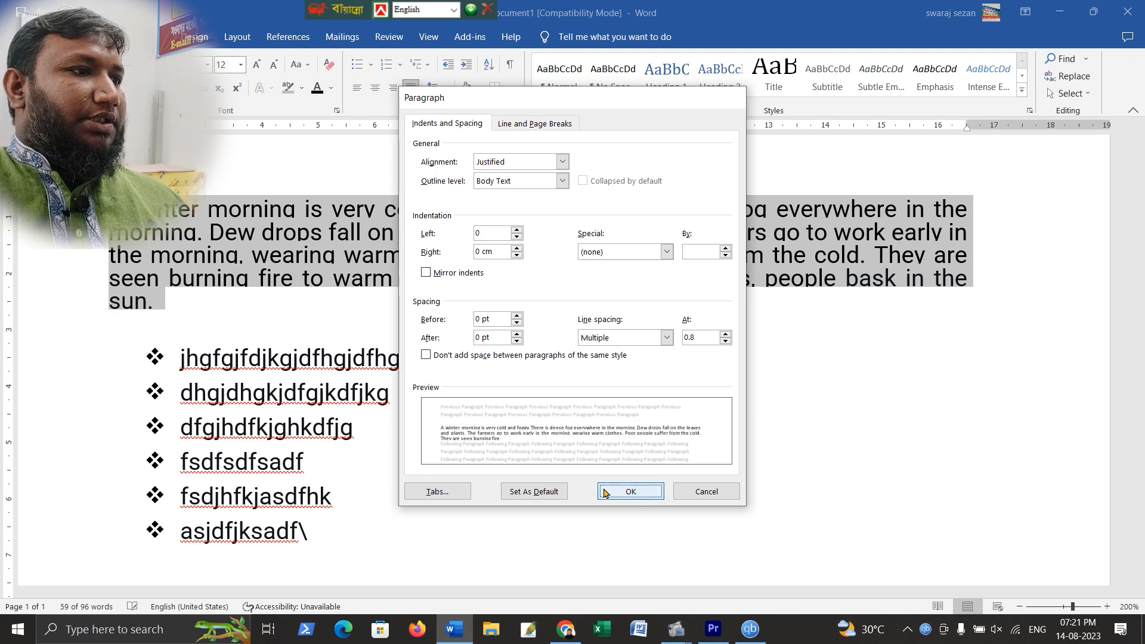
scroll(395, 385, down, 3)
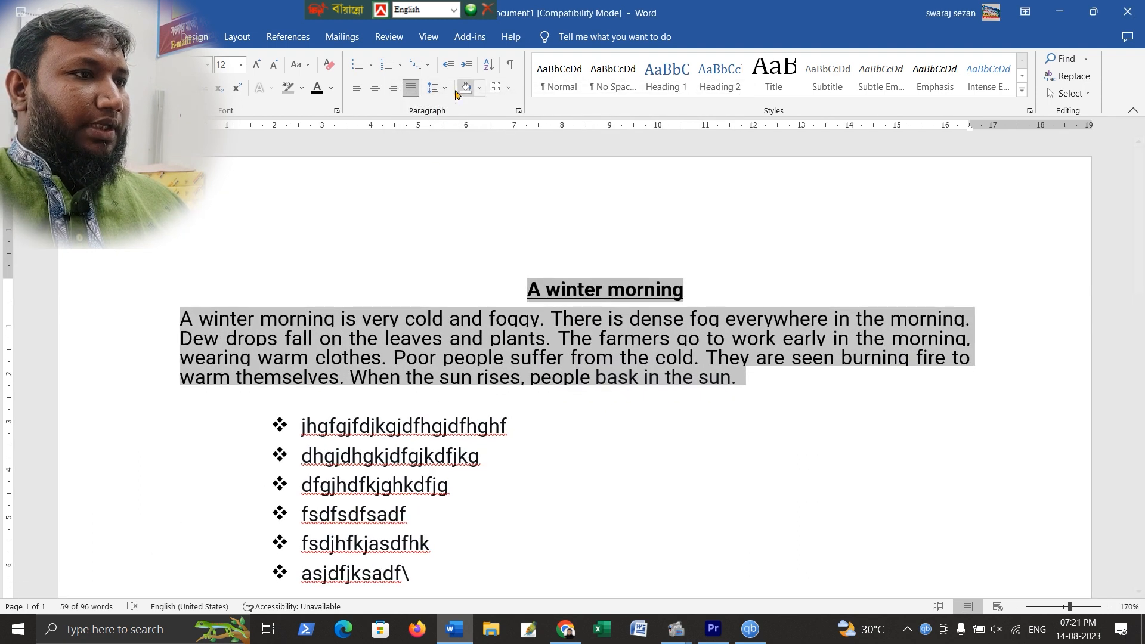
Set the passage paragraph's line spacing to Single
click(437, 88)
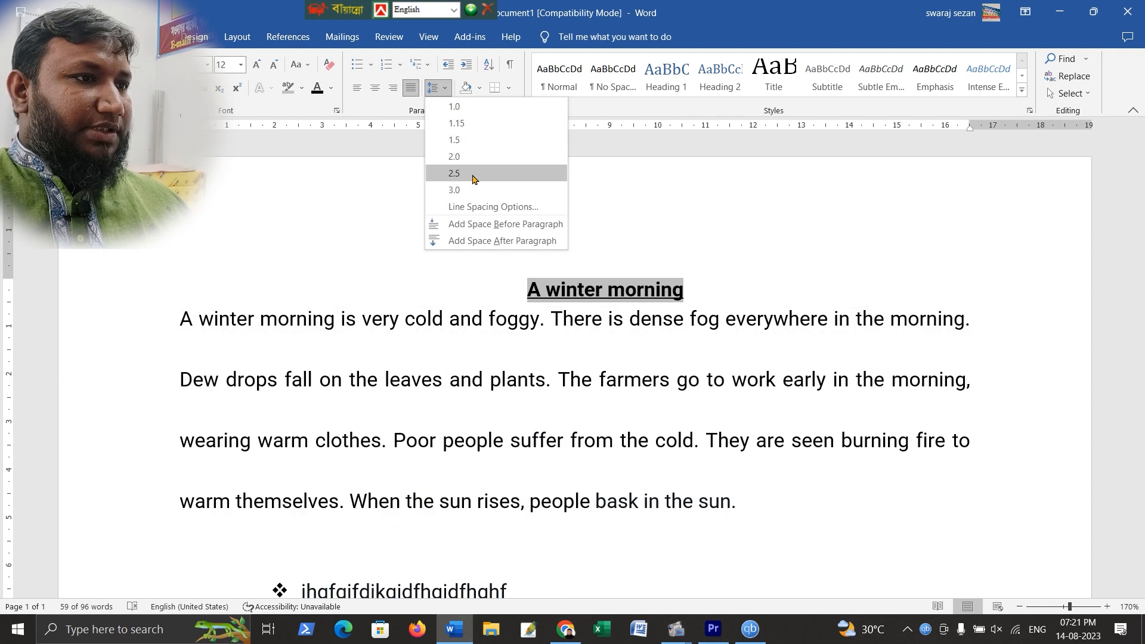
click(483, 209)
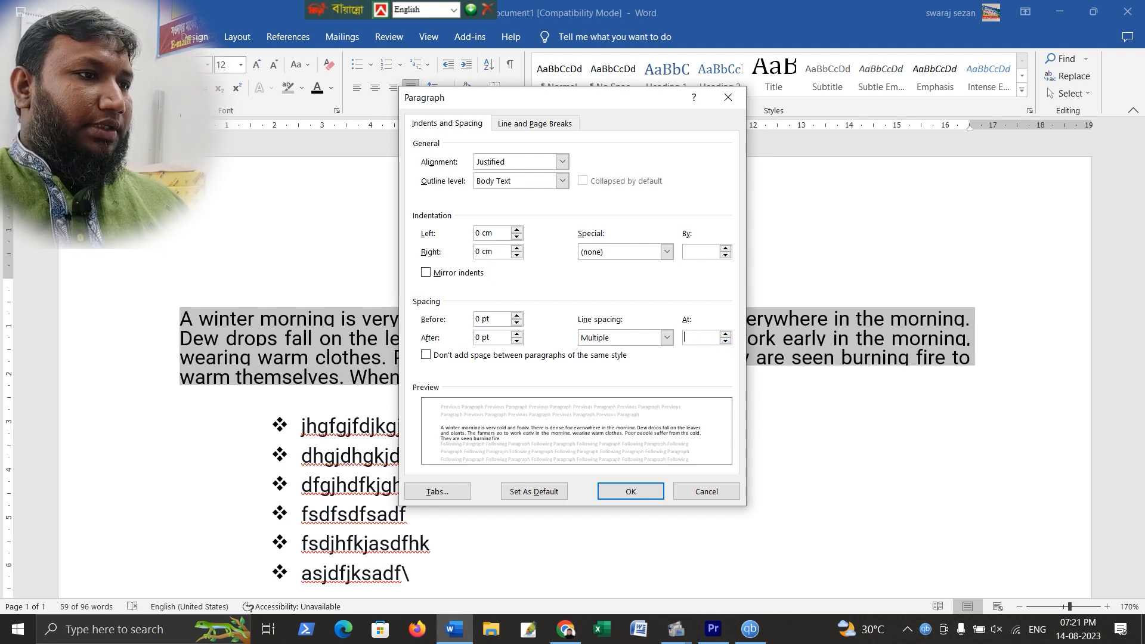
click(630, 491)
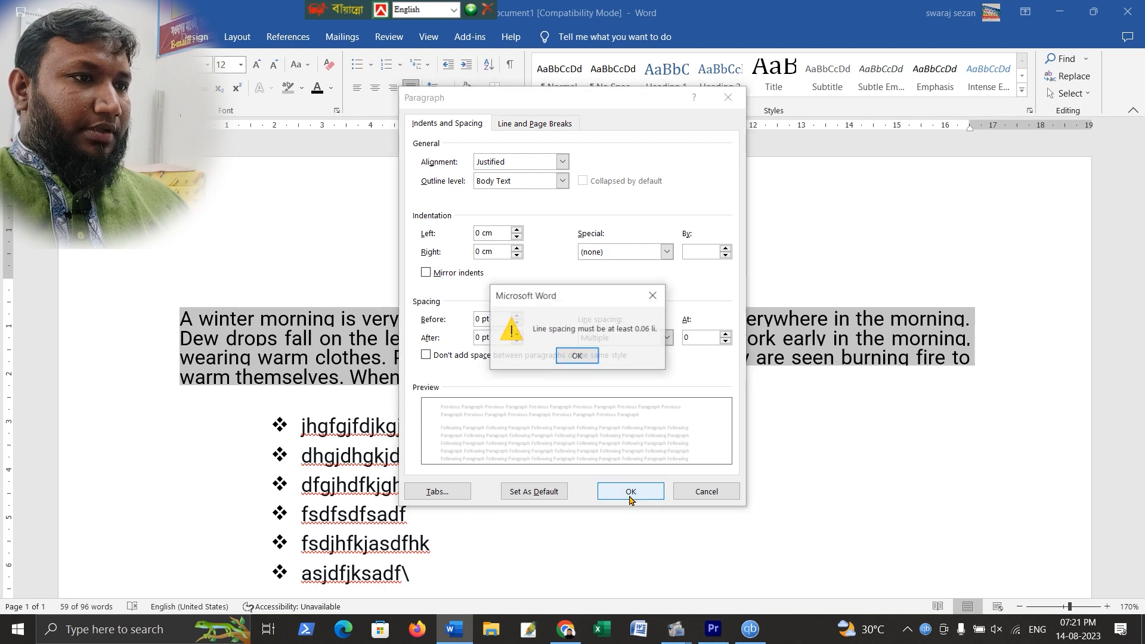
key(Return)
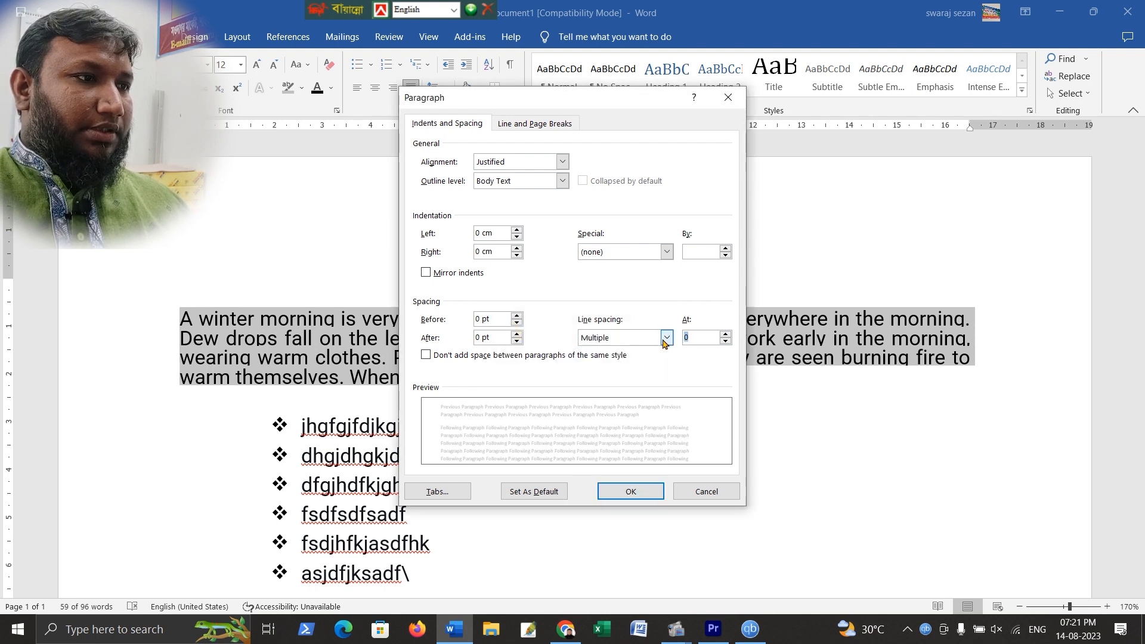
click(667, 338)
click(621, 352)
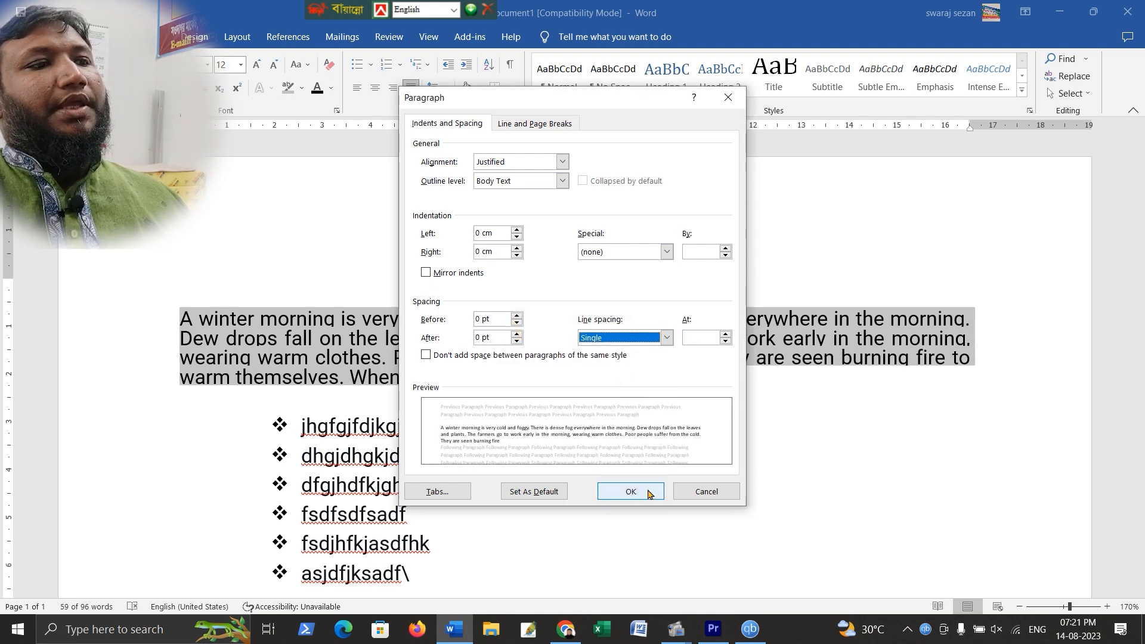
click(631, 492)
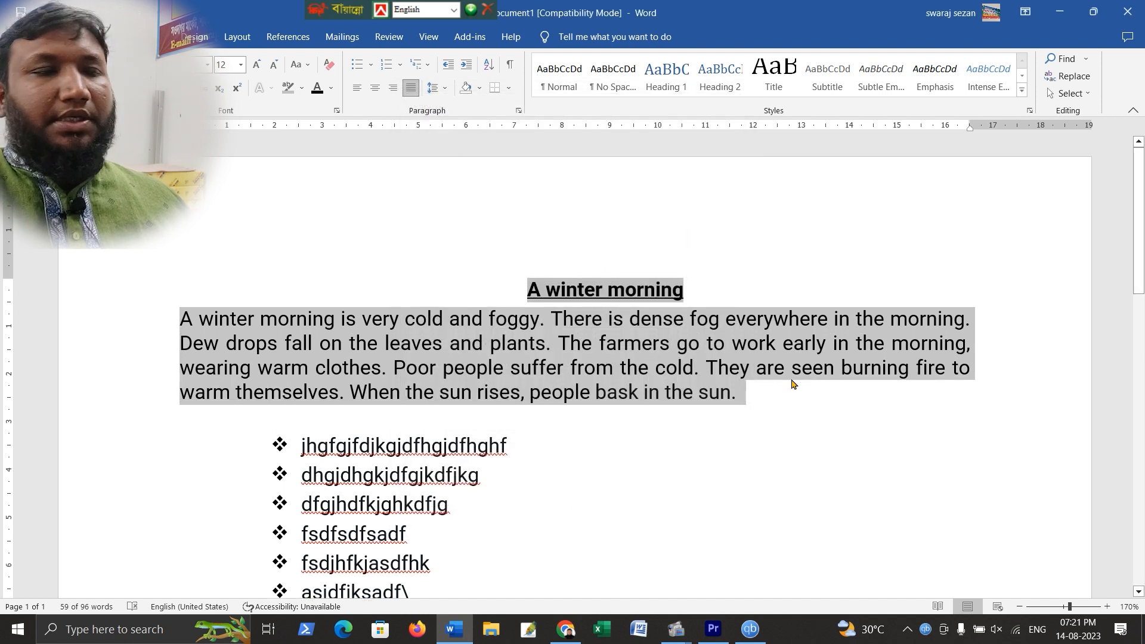
Shade the whole passage paragraph with a tan theme colour
key(Right)
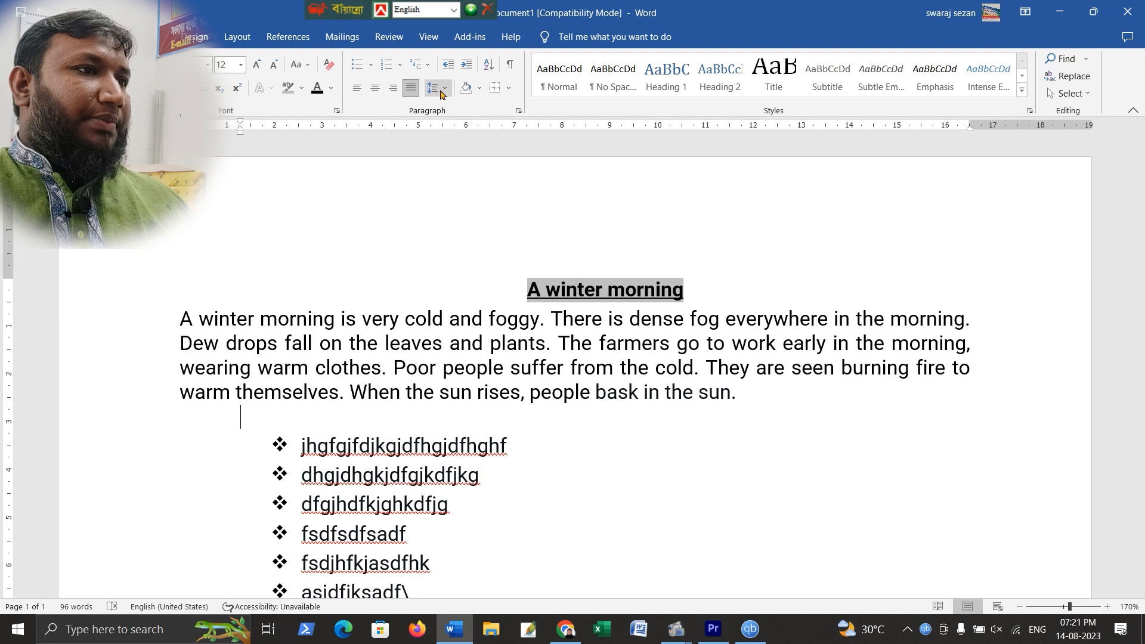
click(549, 183)
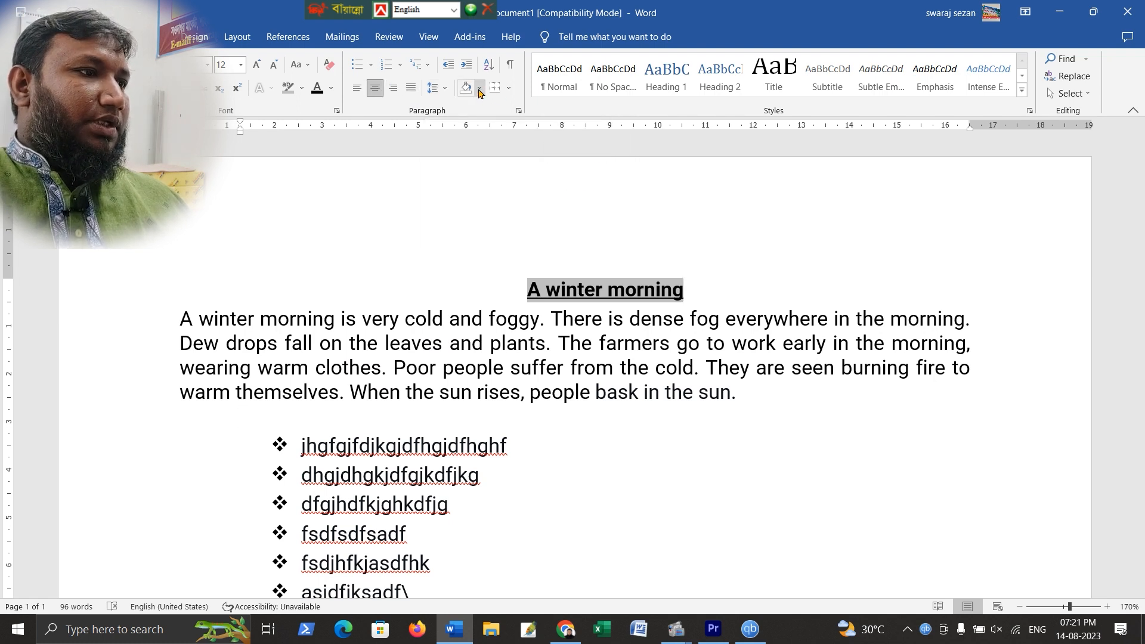
click(744, 401)
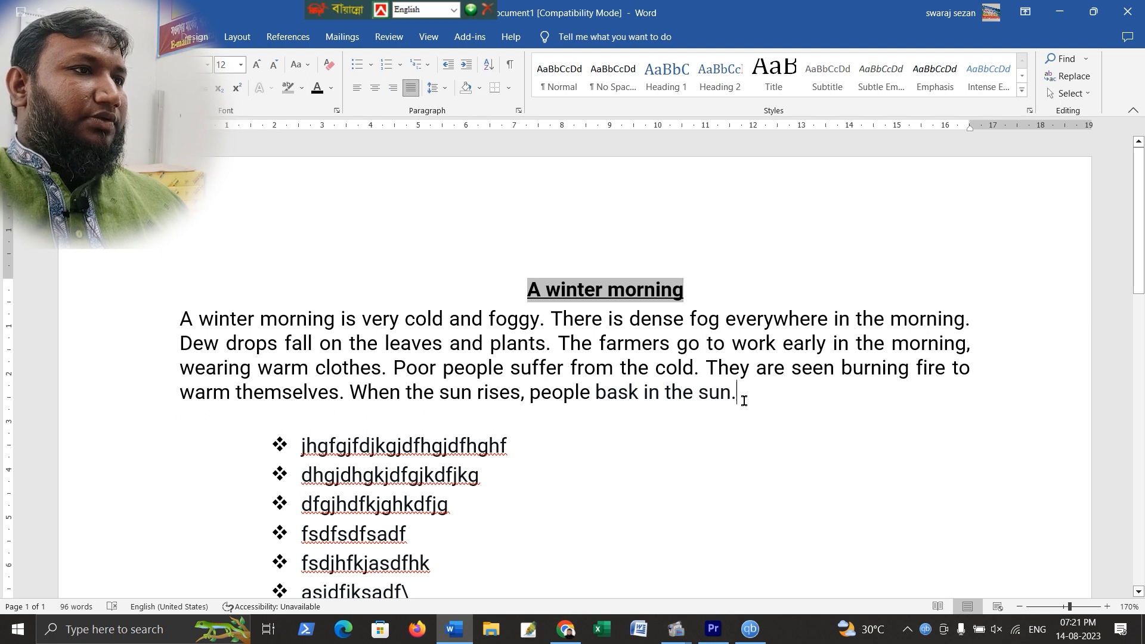
mouse_move(179, 319)
mouse_down()
mouse_move(710, 367)
mouse_move(746, 397)
mouse_up()
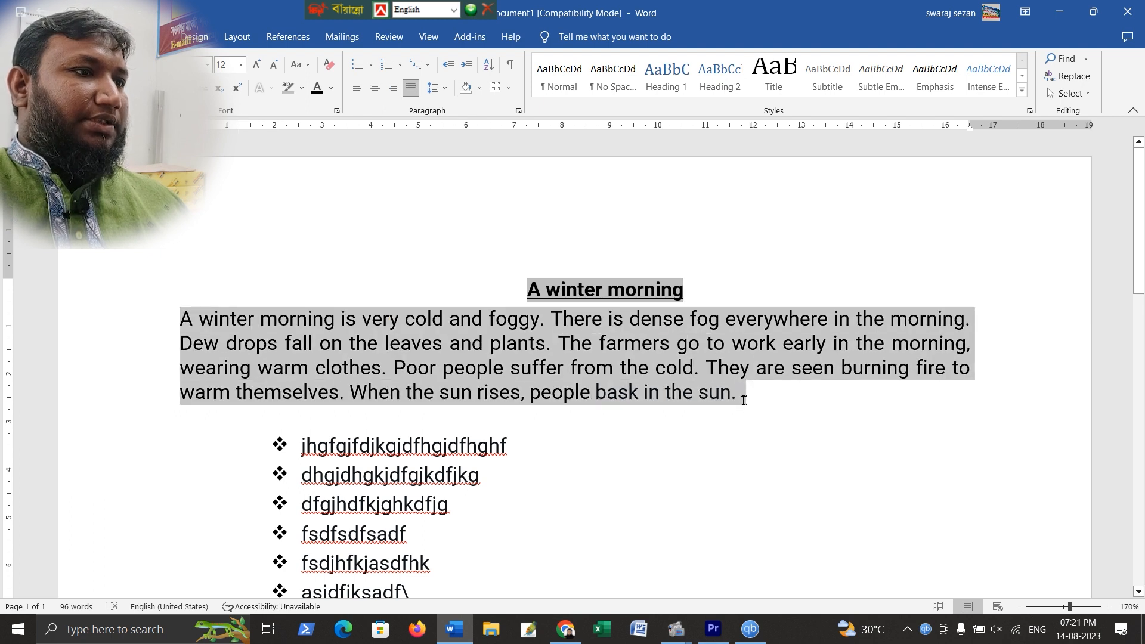
click(477, 91)
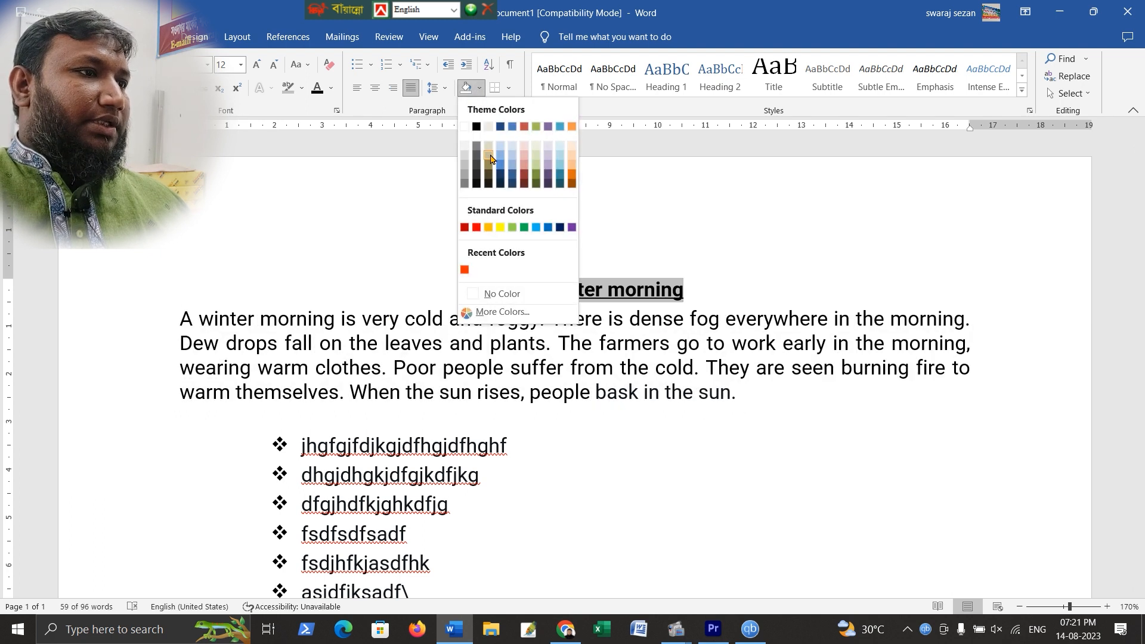
click(492, 155)
Select the diamond-bulleted list and shade it with standard red
scroll(272, 215, down, 4)
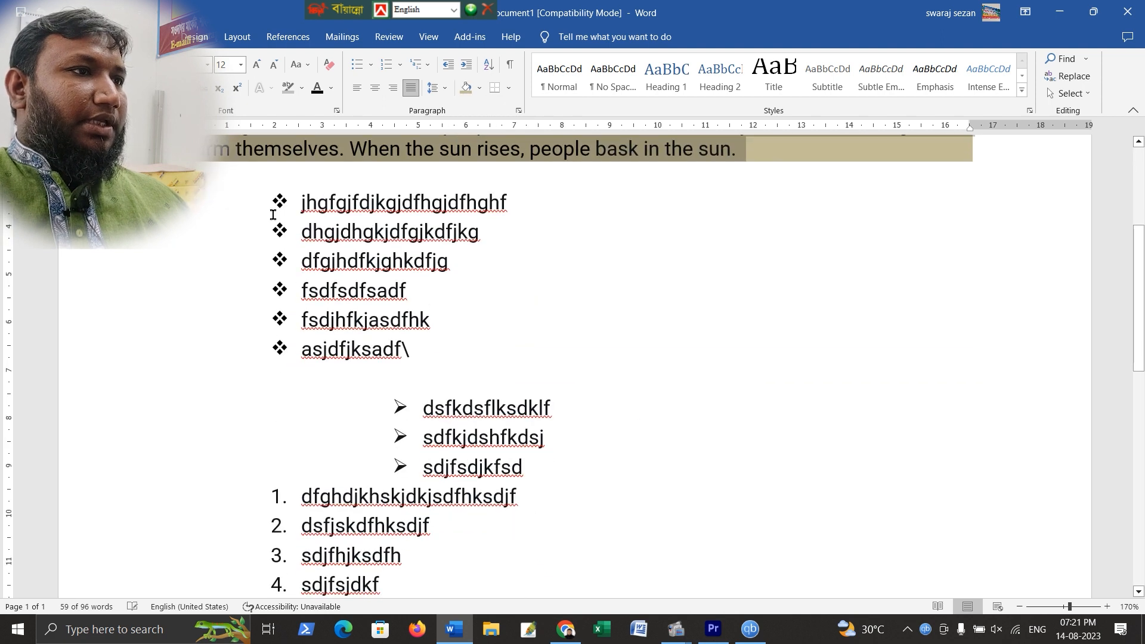
mouse_move(307, 201)
mouse_down()
mouse_move(463, 312)
mouse_move(471, 350)
mouse_up()
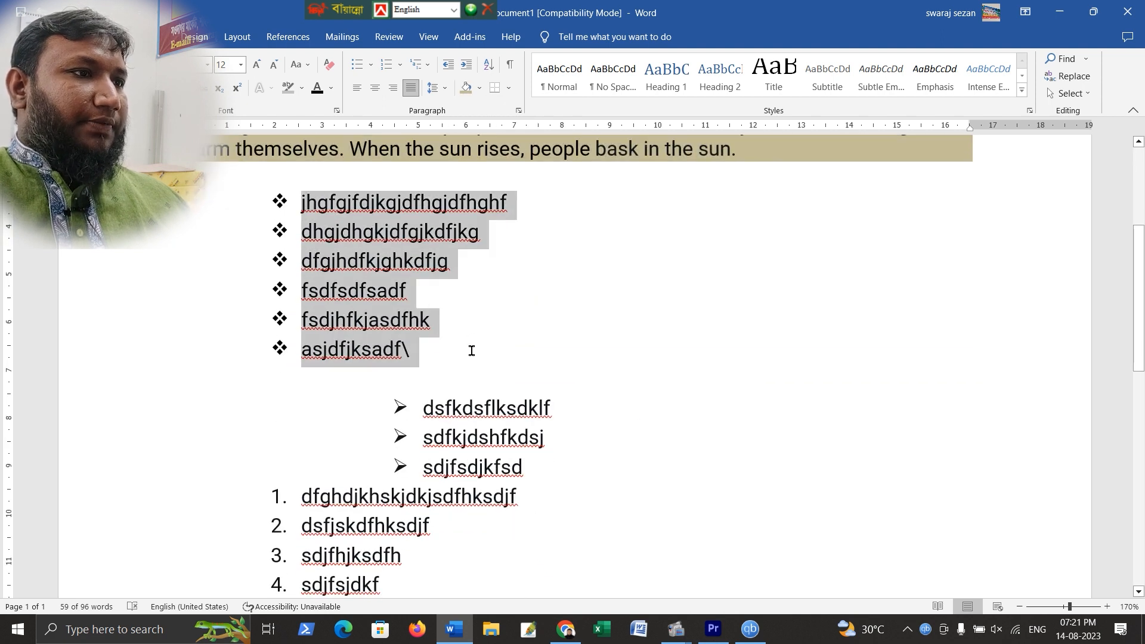
click(479, 90)
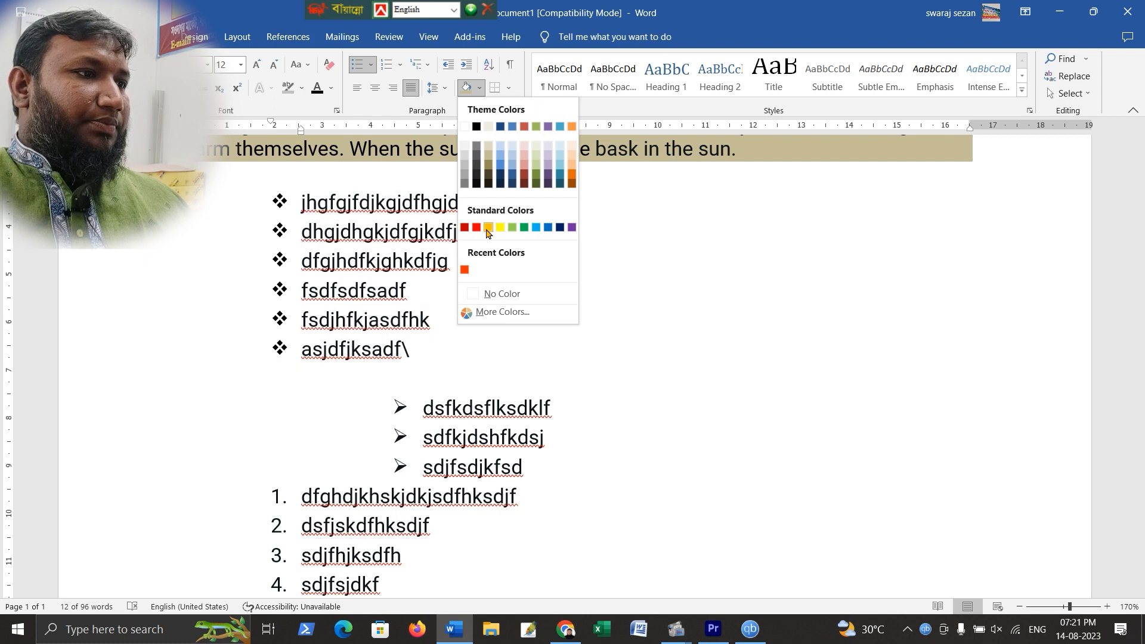
click(476, 227)
Select the numbered list and shade it with a red accent theme colour
scroll(299, 376, down, 3)
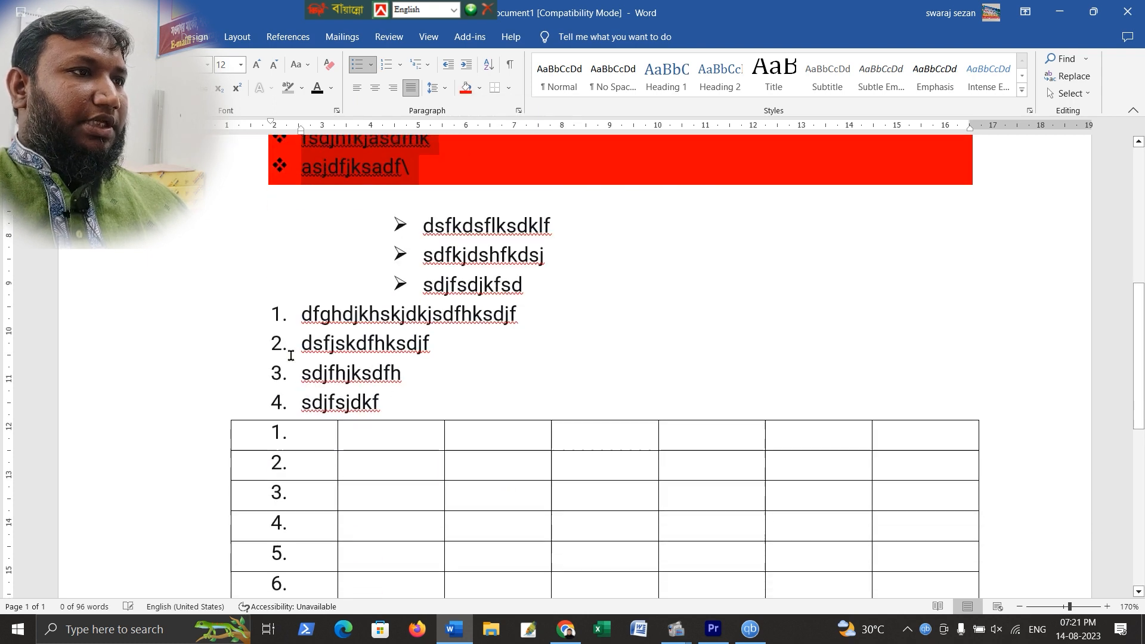
drag(290, 314, 421, 400)
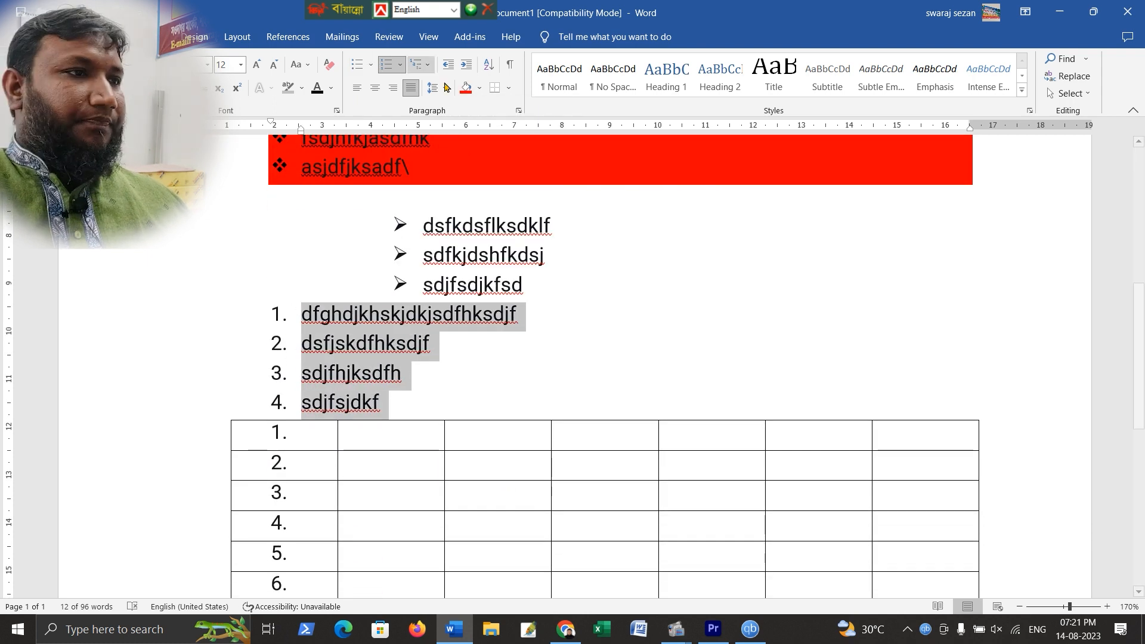
click(481, 89)
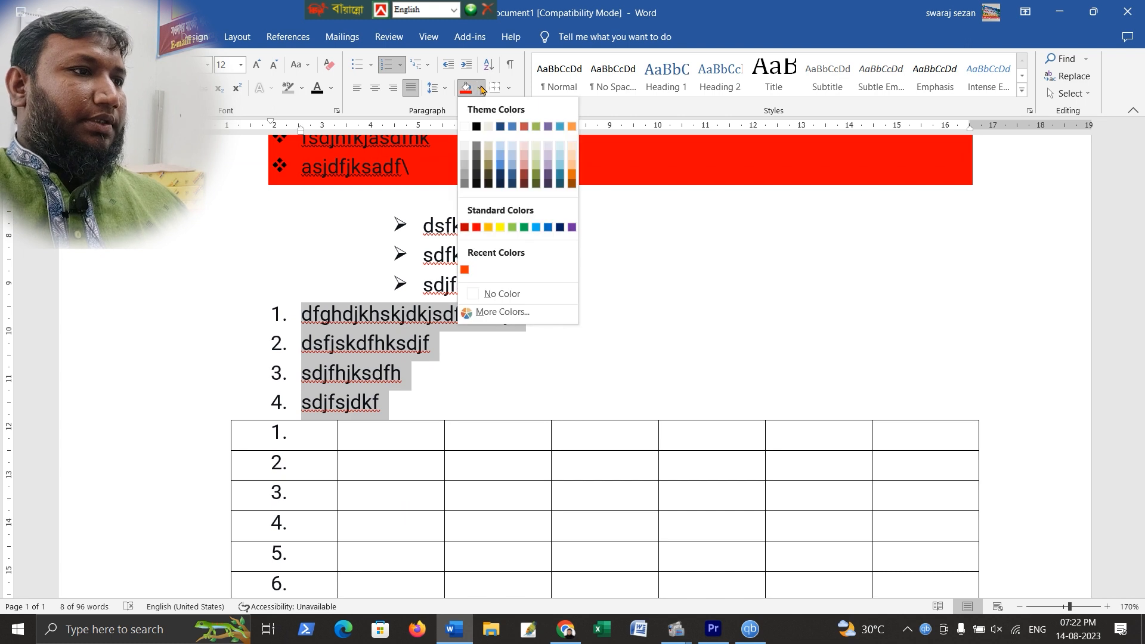
click(524, 126)
click(702, 254)
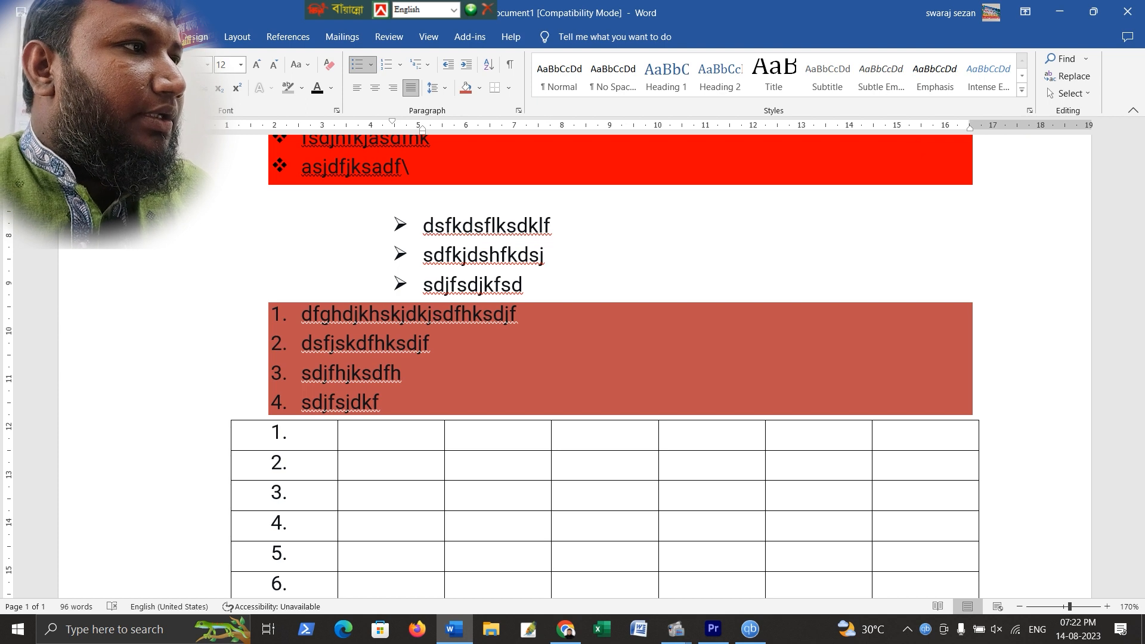
click(115, 37)
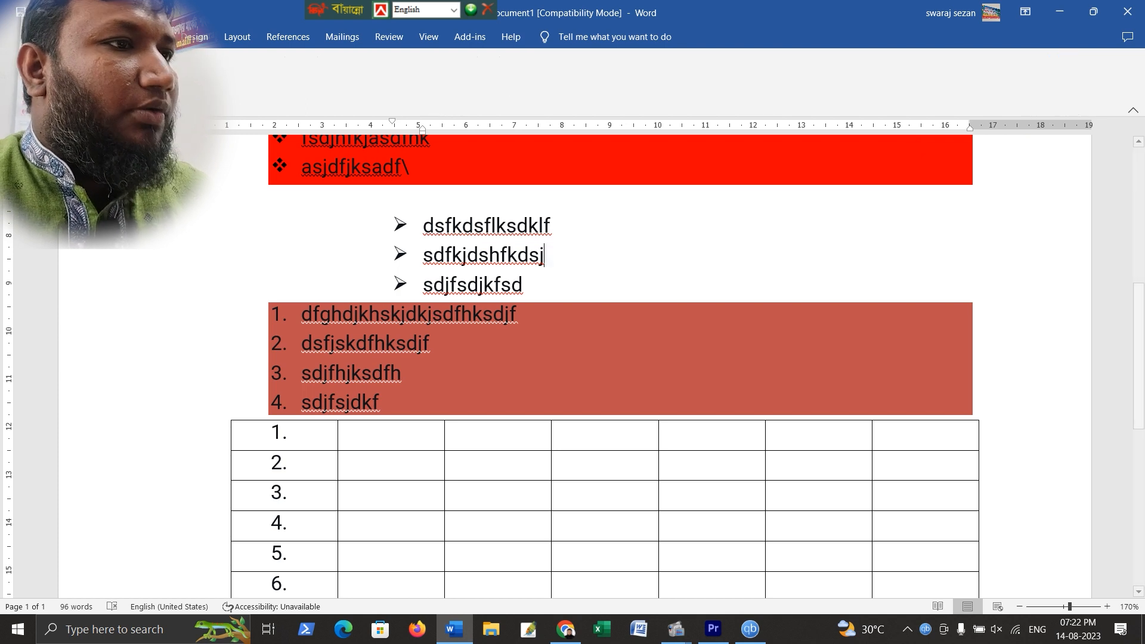
scroll(442, 225, up, 4)
click(618, 210)
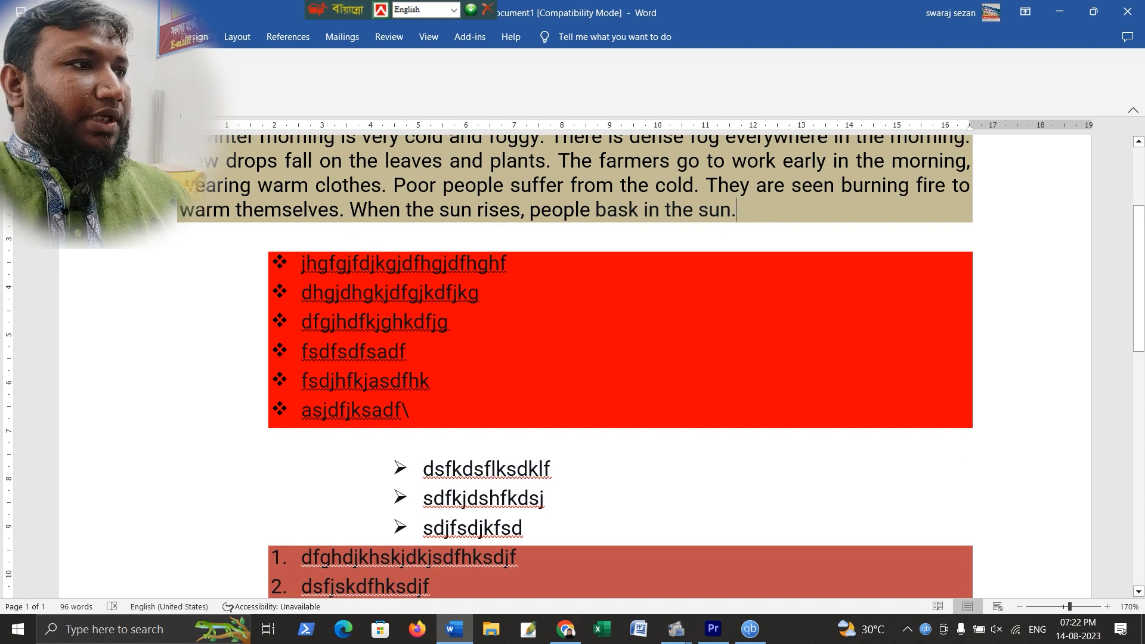